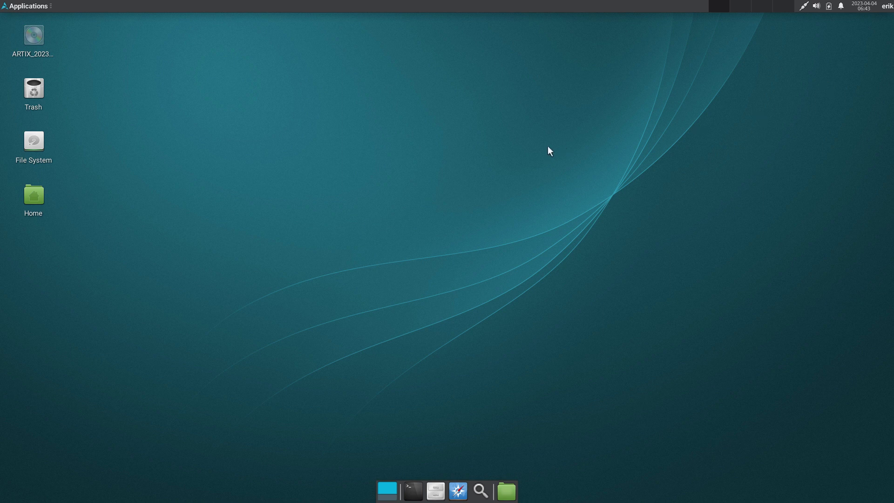
# - Leave full-screen with Right Ctrl+F so the Artix VM window sits beside VirtualBox Manager
pyautogui.press('Control_R+f')
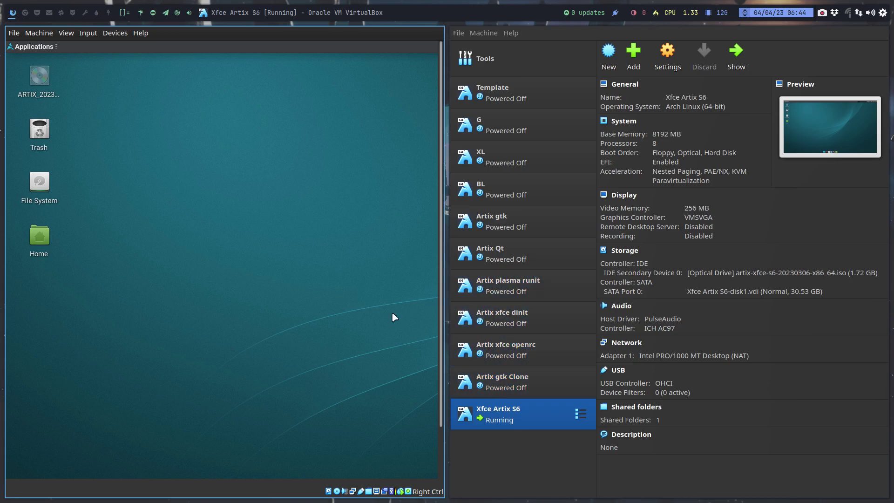
# - Switch the Xfce Artix S6 VM window back to full-screen with Right Ctrl+F
pyautogui.press('Control_R+f')
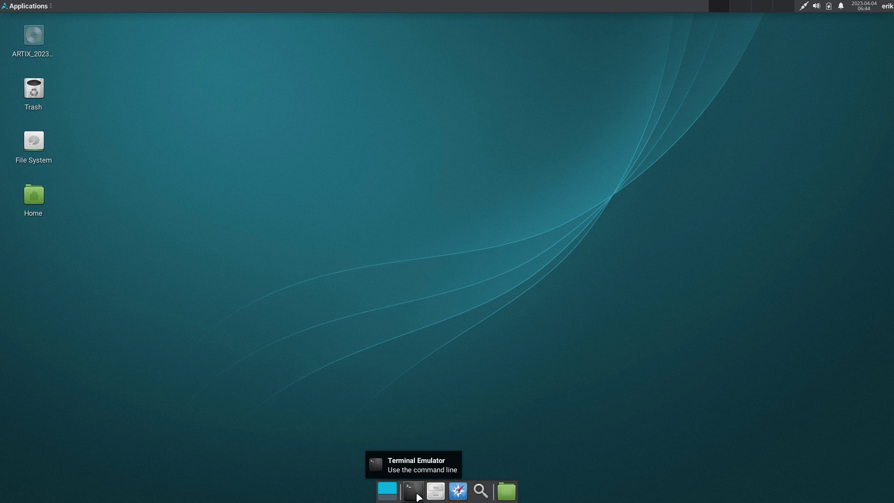
# - Run sudo pacman -Syyu in a new terminal and review the libelf 0.189 dependency error
pyautogui.click(427, 493)
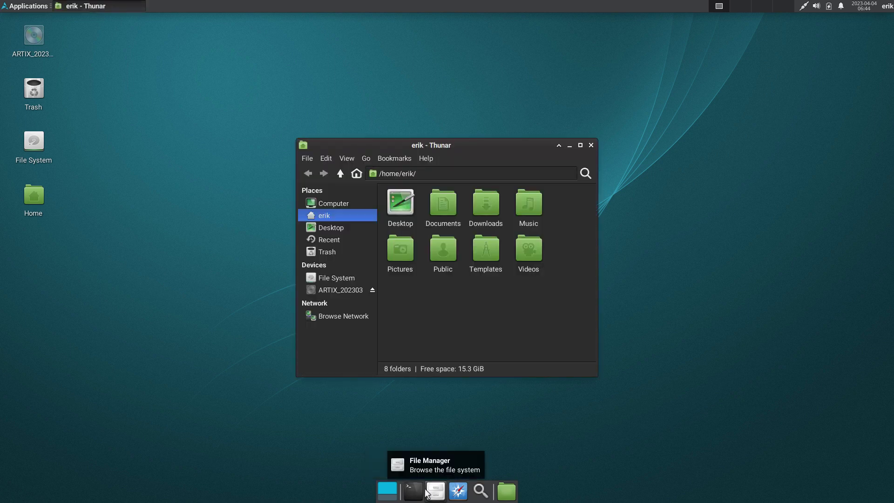
pyautogui.click(414, 491)
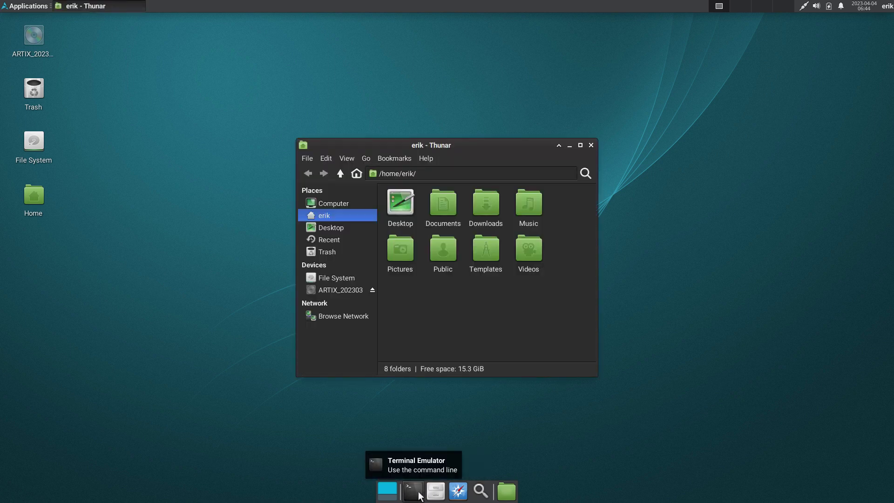
pyautogui.write('sud')
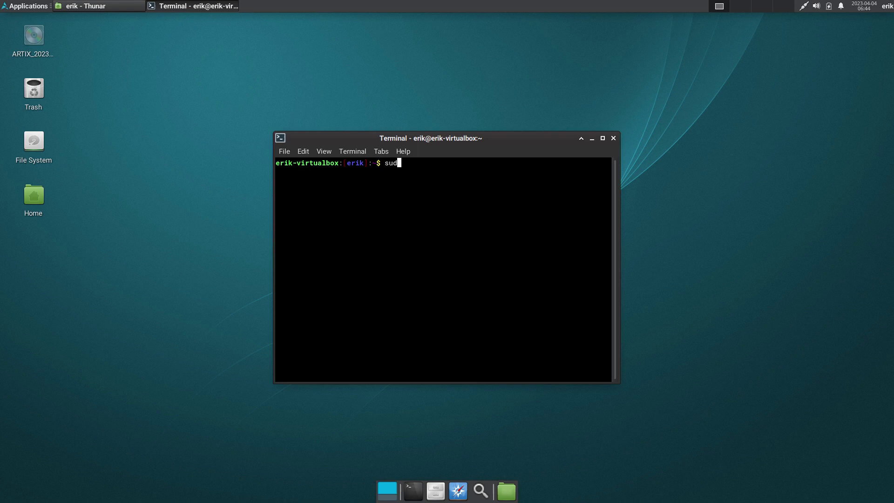
pyautogui.write('o pacman -Syy')
pyautogui.write('u')
pyautogui.press('Return')
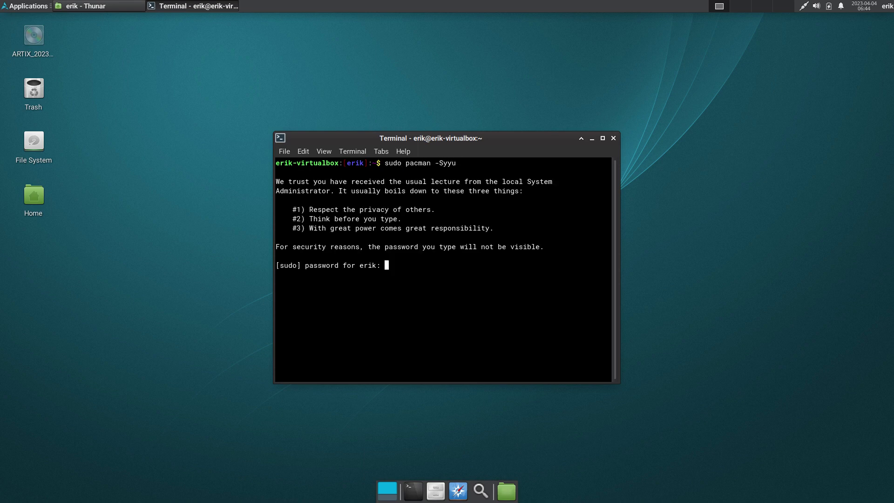
pyautogui.press('Return')
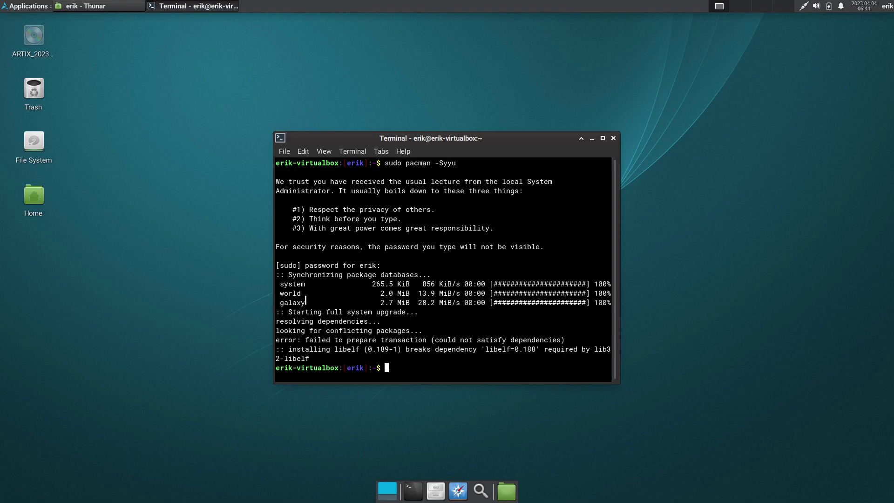
pyautogui.moveTo(306, 302); pyautogui.dragTo(280, 285)
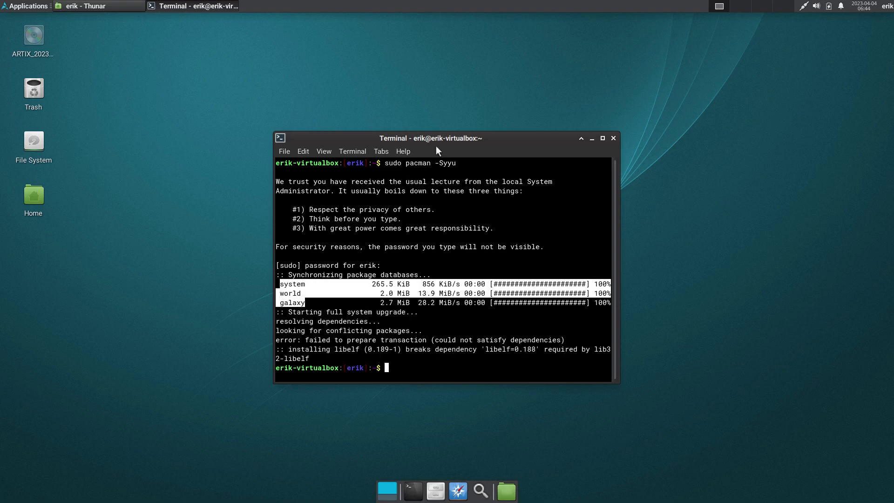
pyautogui.moveTo(436, 147); pyautogui.dragTo(453, 67)
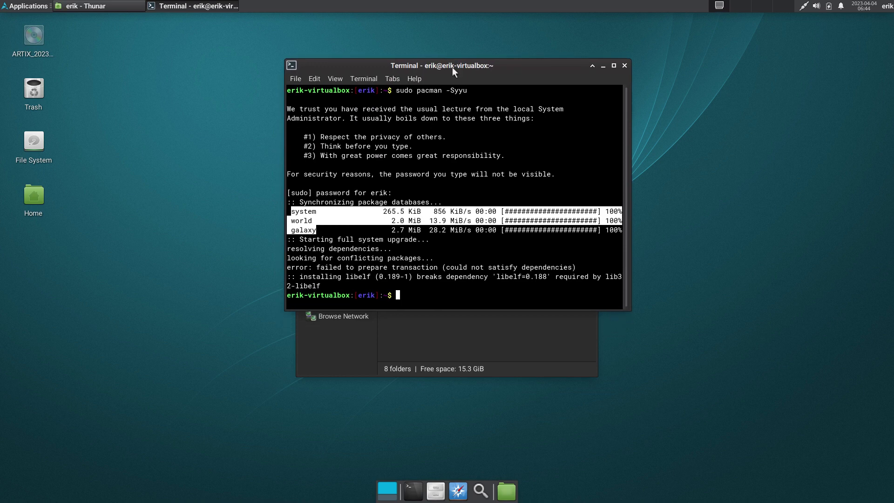
pyautogui.click(500, 256)
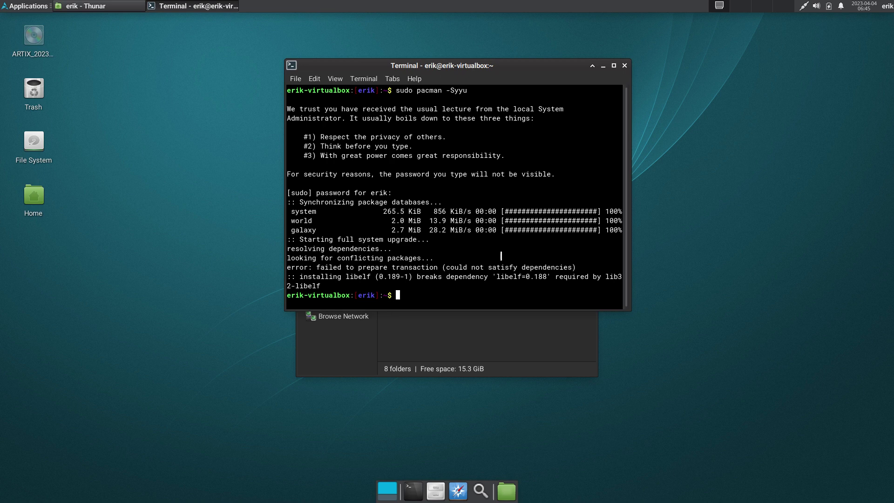
# - Force-remove the old libelf package with sudo pacman -Rdd libelf
pyautogui.write('sudo pacman -R')
pyautogui.press('BackSpace')
pyautogui.write('dd libelf')
pyautogui.press('Return')
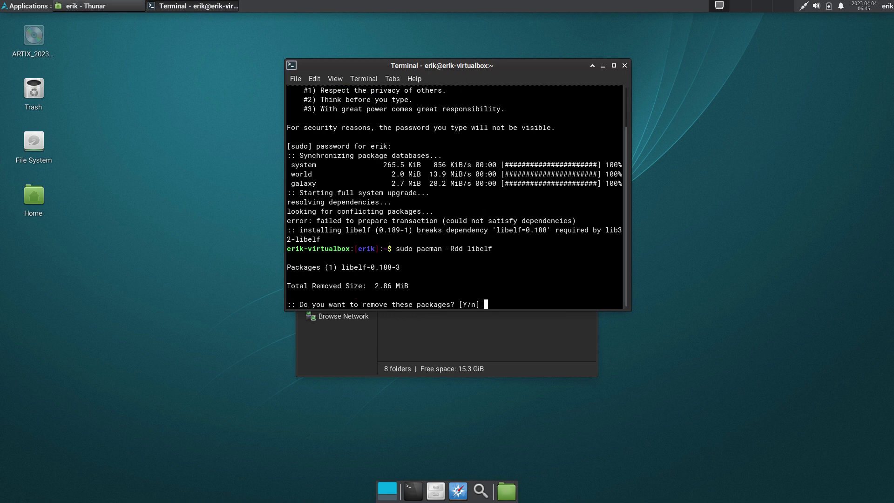
pyautogui.press('Return')
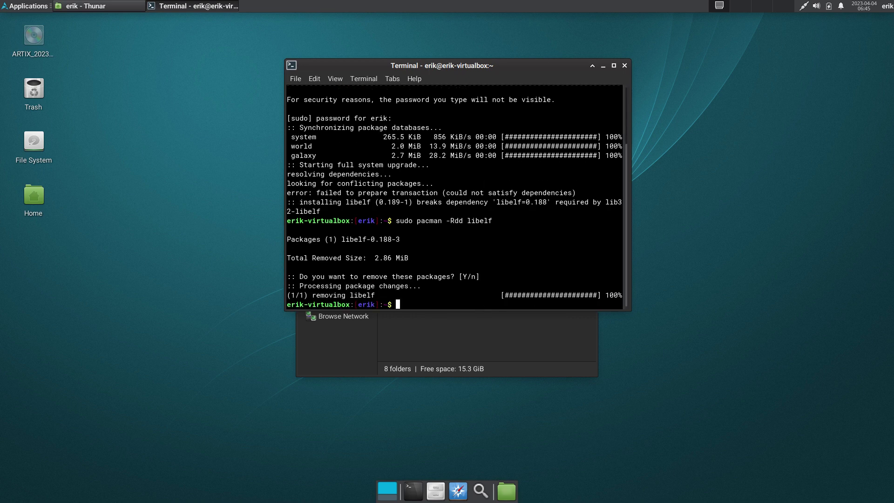
# - Rerun sudo pacman -Syyu and confirm installing the 210 upgrades
pyautogui.write('update')
pyautogui.press('BackSpace')
pyautogui.press('BackSpace')
pyautogui.press('BackSpace')
pyautogui.press('BackSpace')
pyautogui.press('BackSpace')
pyautogui.press('BackSpace')
pyautogui.write('sudo pacman -Syyu')
pyautogui.press('Return')
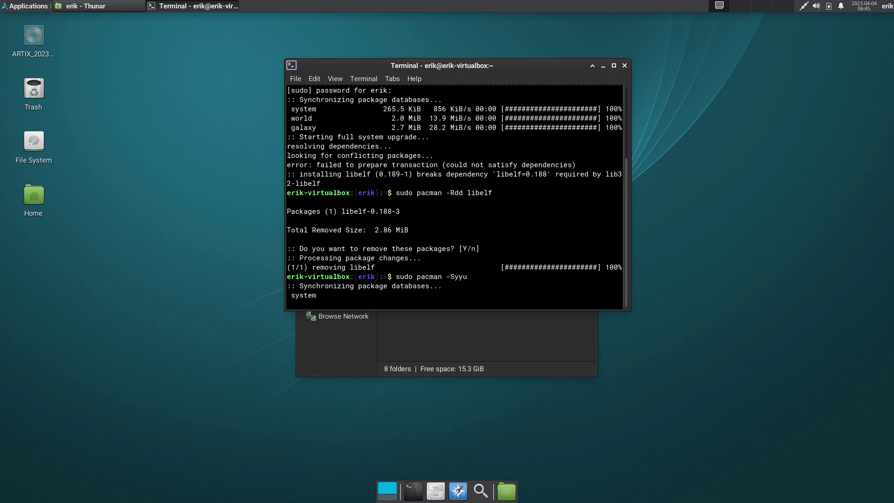
pyautogui.press('Return')
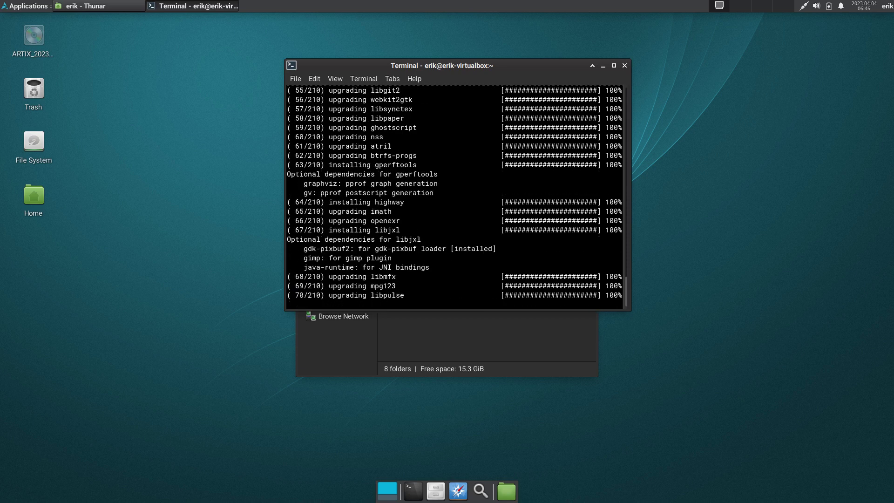
# - Move the upgrade terminal aside, start 'sudo pacman -' in a second terminal, and open Settings Manager
pyautogui.moveTo(528, 68); pyautogui.dragTo(317, 50)
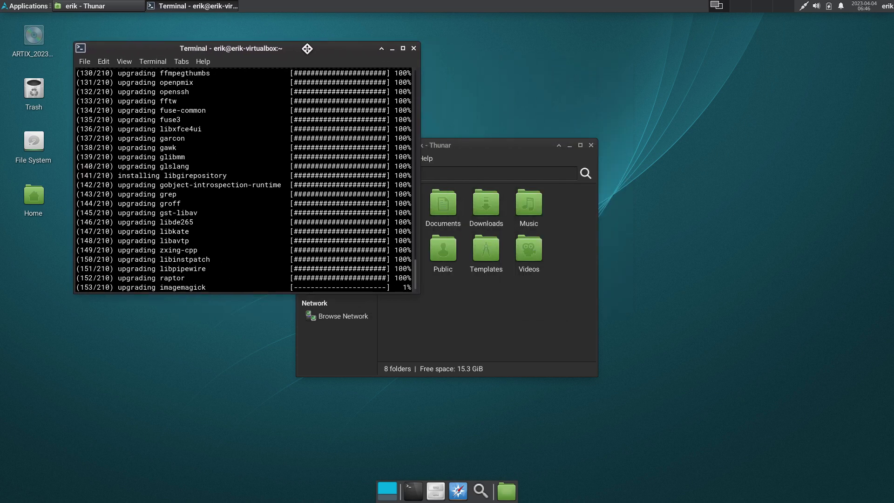
pyautogui.click(412, 490)
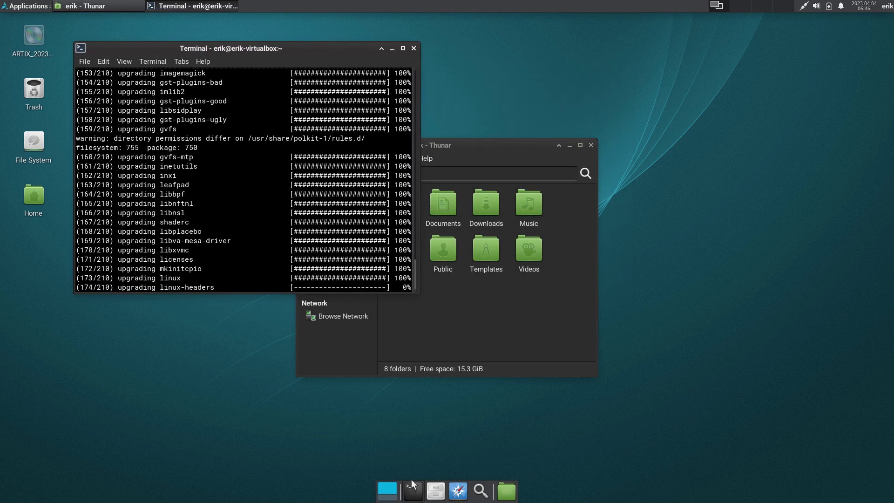
pyautogui.moveTo(479, 142); pyautogui.dragTo(668, 202)
pyautogui.write('sudo pacman')
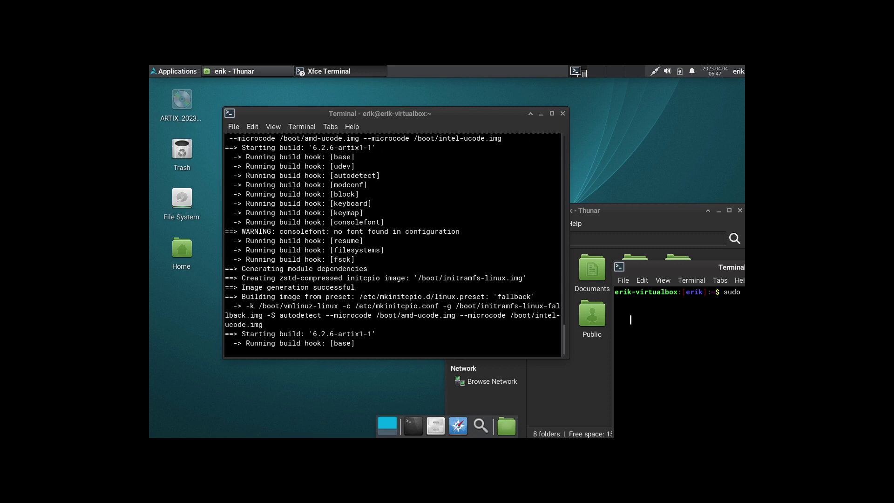
pyautogui.write('pacman -')
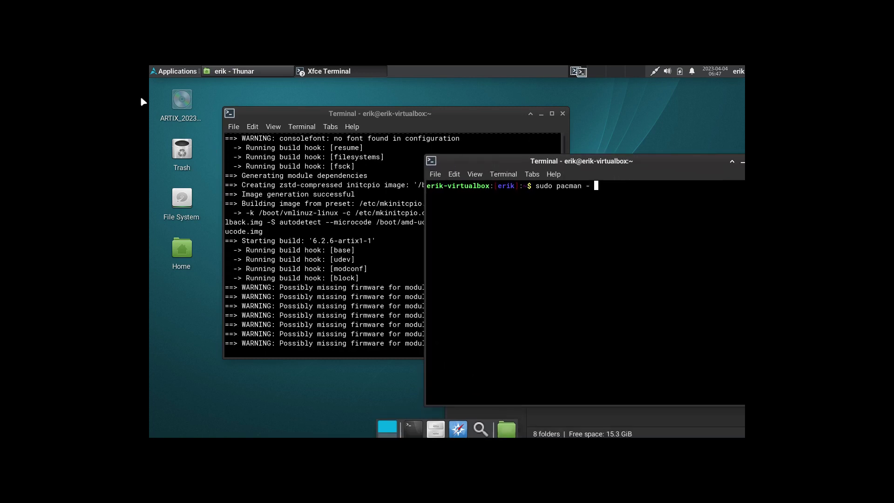
pyautogui.click(169, 70)
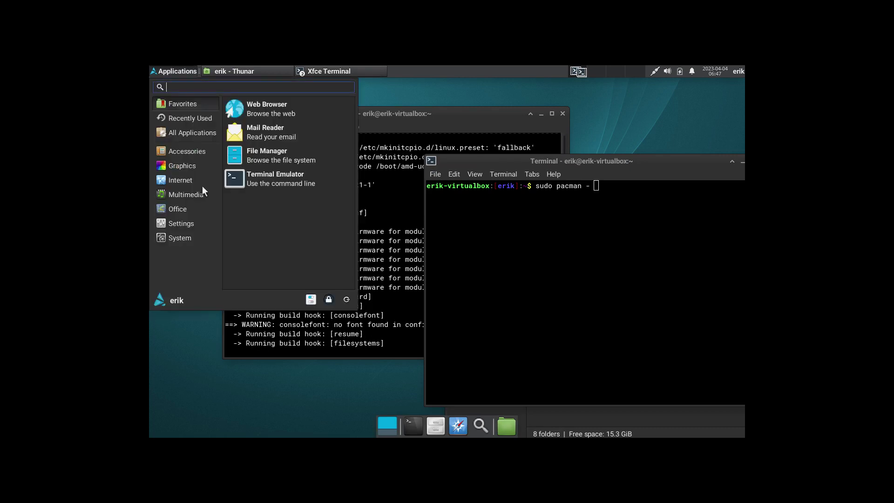
pyautogui.click(311, 299)
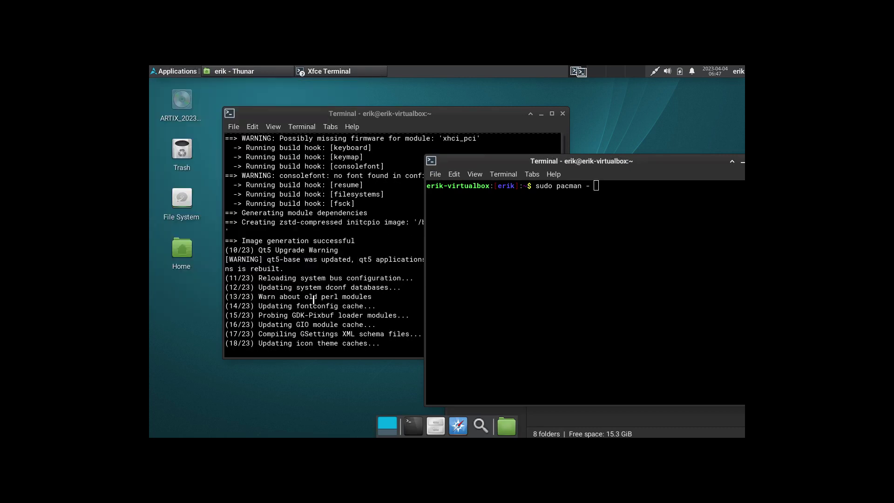
# - Set the Display resolution to 1920x1080, apply it and keep the configuration
pyautogui.click(401, 296)
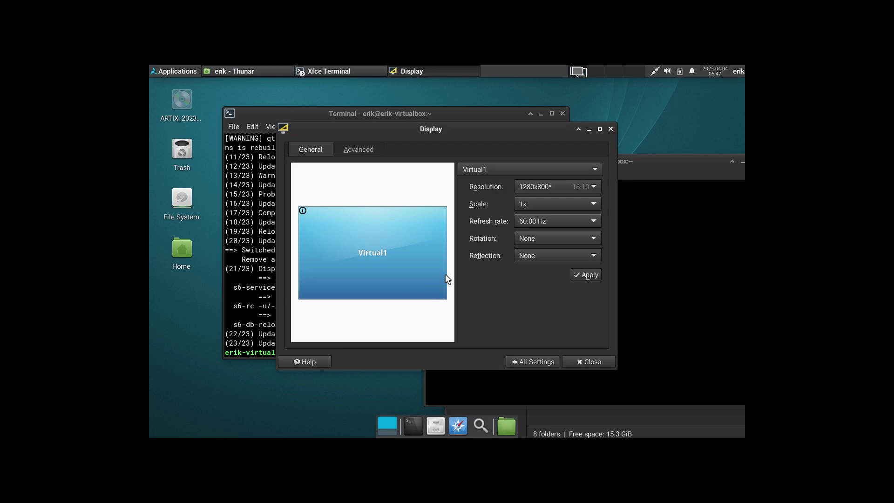
pyautogui.click(549, 185)
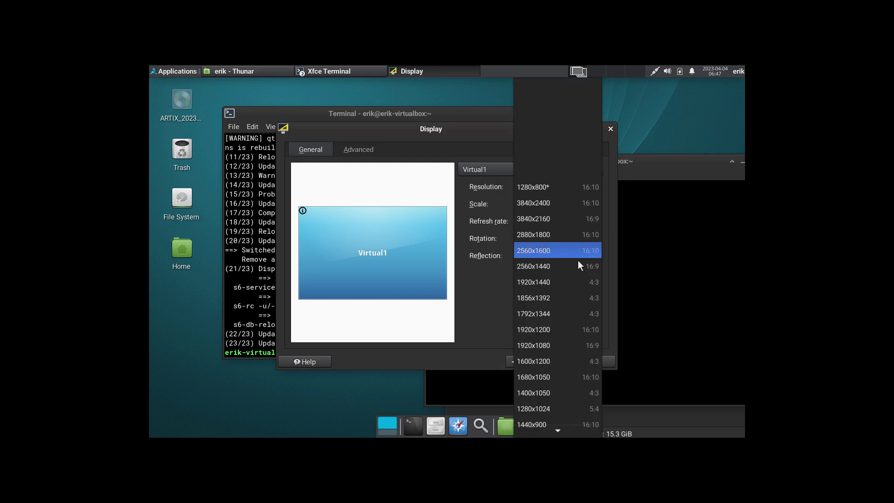
pyautogui.click(576, 341)
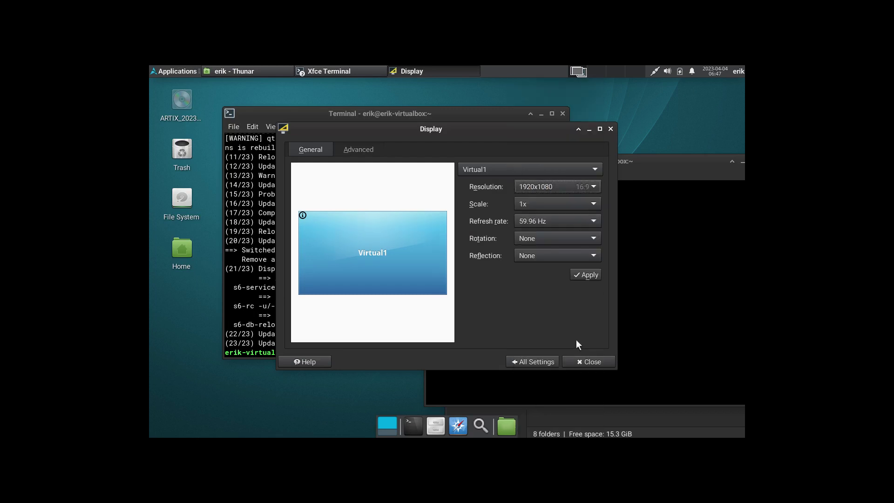
pyautogui.click(587, 274)
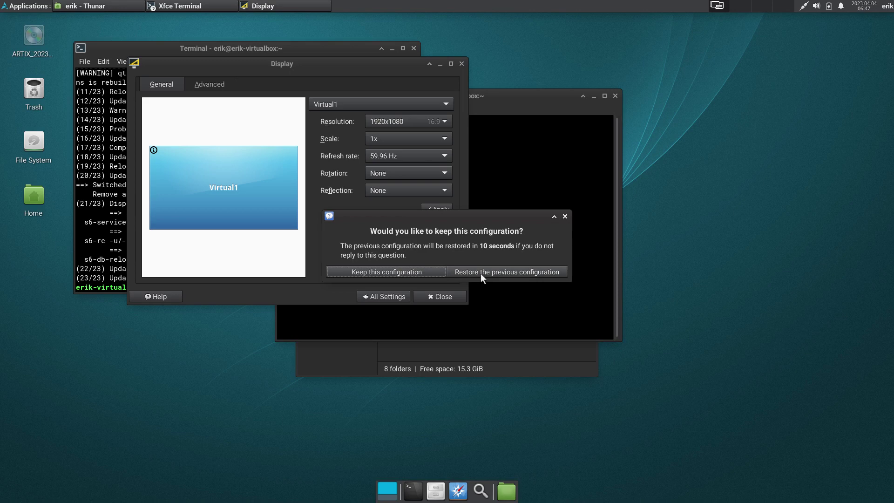
pyautogui.click(411, 270)
# - Close Display settings and begin a 'sudo pacman -S l' command in the right terminal
pyautogui.click(452, 292)
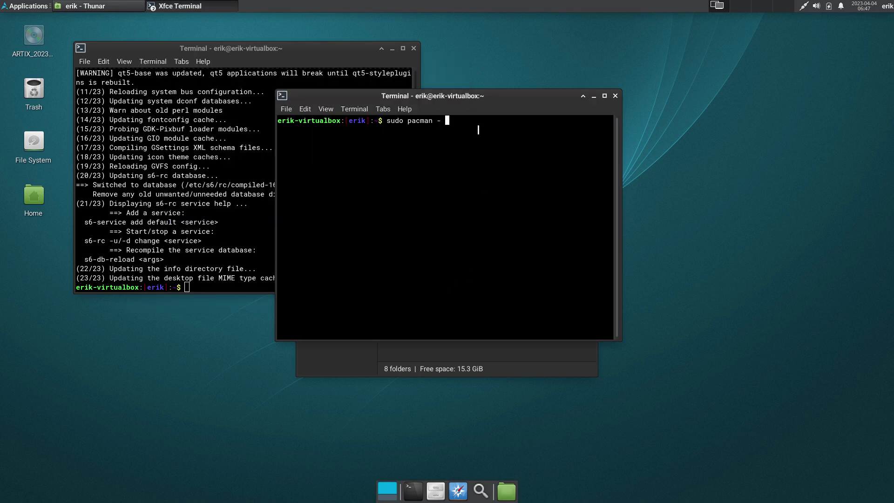
pyautogui.moveTo(479, 96); pyautogui.dragTo(646, 137)
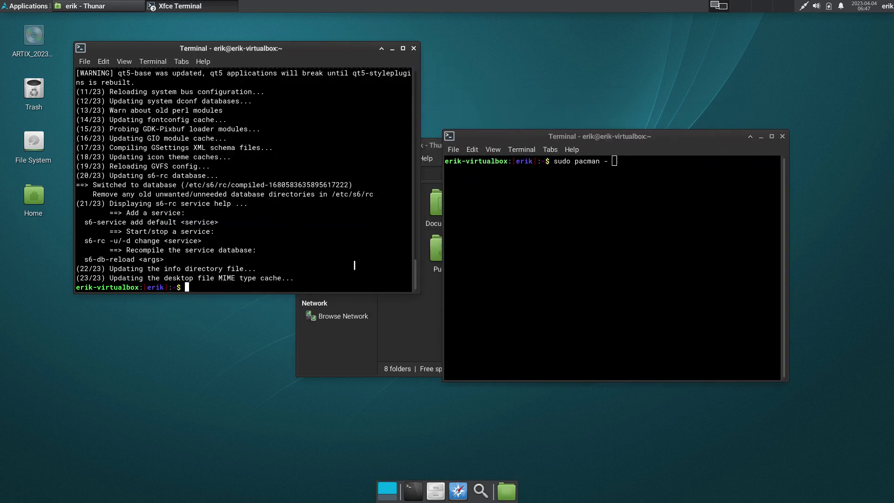
pyautogui.press('BackSpace')
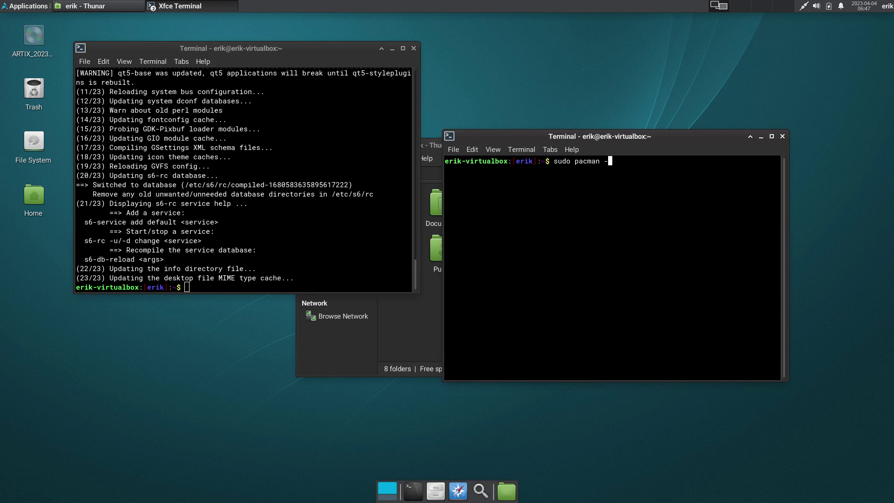
pyautogui.write('S l')
# - Reinstall libelf in the left terminal by turning the earlier removal command into sudo pacman -S libelf
pyautogui.click(279, 254)
pyautogui.write('sudo pacman -Syyu')
pyautogui.press('Up')
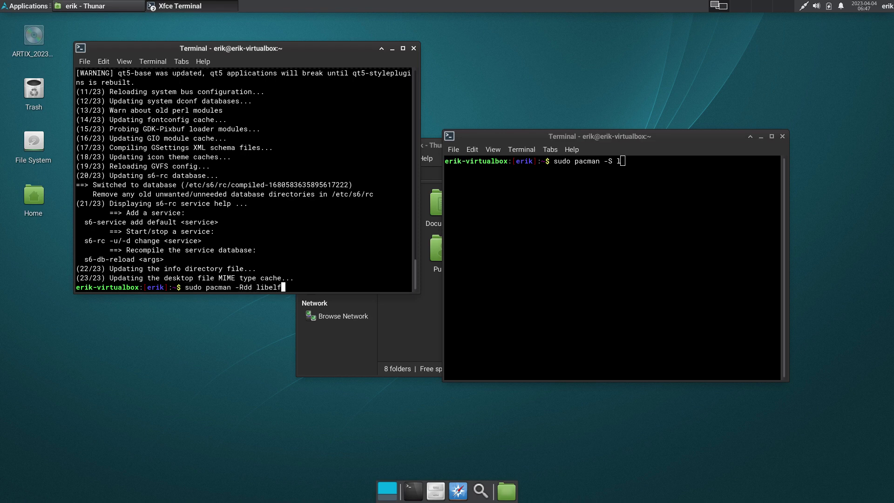
pyautogui.press('Left')
pyautogui.press('Left')
pyautogui.press('Left')
pyautogui.press('Left')
pyautogui.press('Left')
pyautogui.press('Left')
pyautogui.press('Left')
pyautogui.press('BackSpace')
pyautogui.press('BackSpace')
pyautogui.press('BackSpace')
pyautogui.write('S')
pyautogui.press('Return')
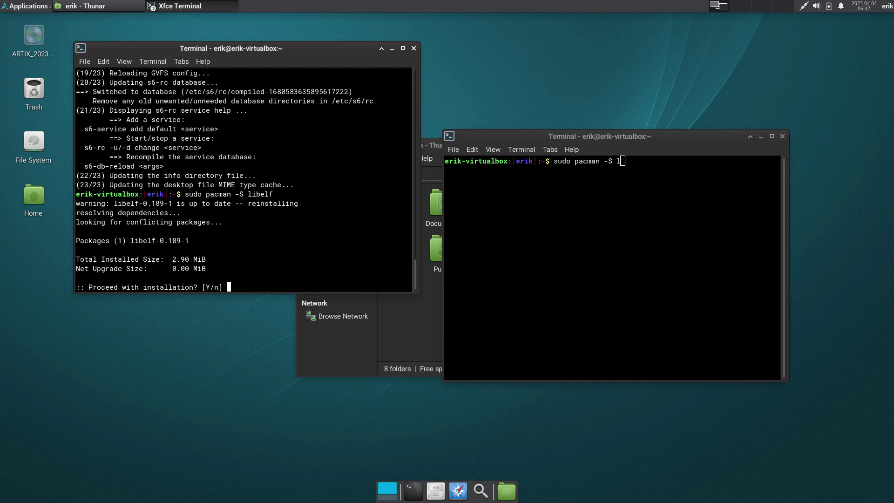
pyautogui.press('Return')
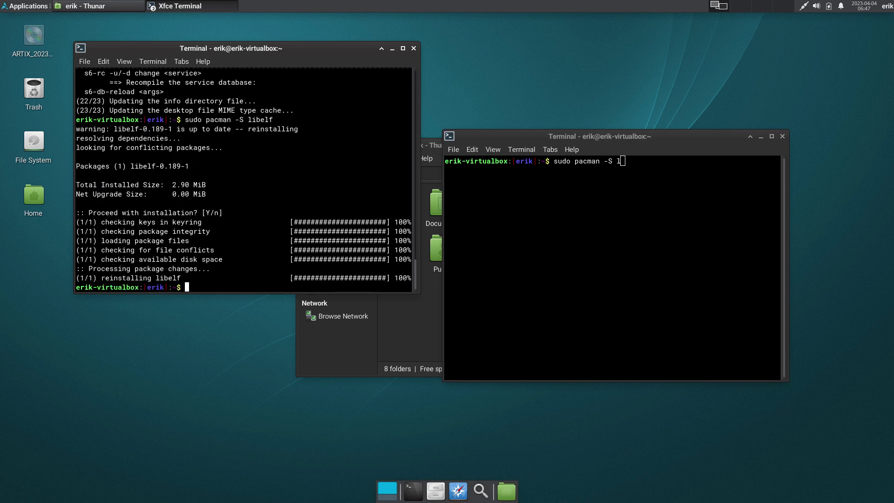
# - Restart the Artix guest with sudo reboot
pyautogui.write('sr')
pyautogui.press('Return')
pyautogui.write('sudo reboo')
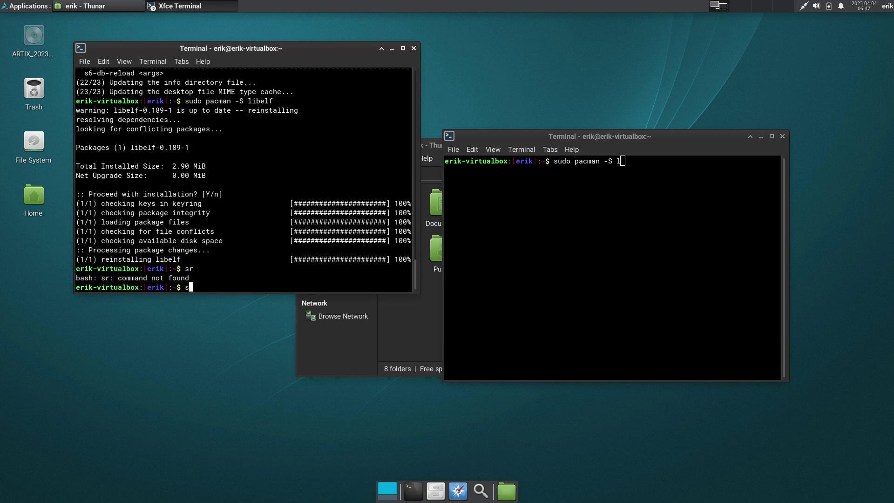
pyautogui.write('t')
pyautogui.press('Return')
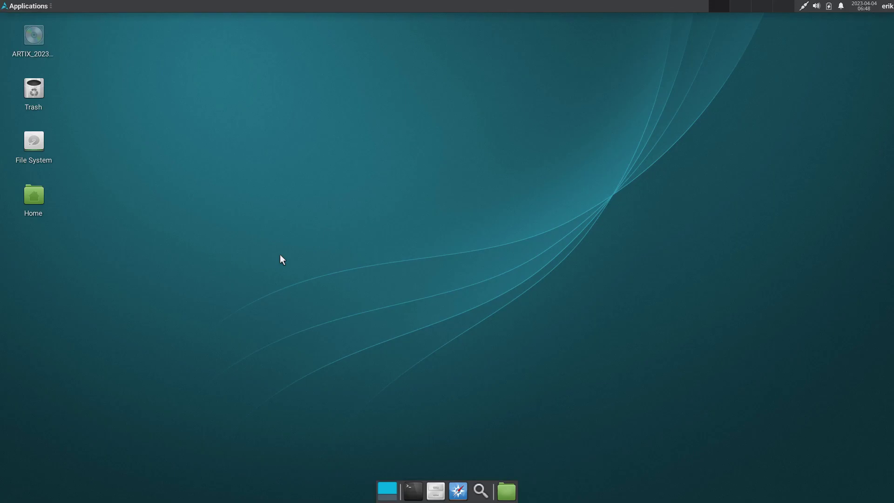
# - Run sudo pacman -Syyu in a new terminal, which reports nothing to do
pyautogui.click(413, 491)
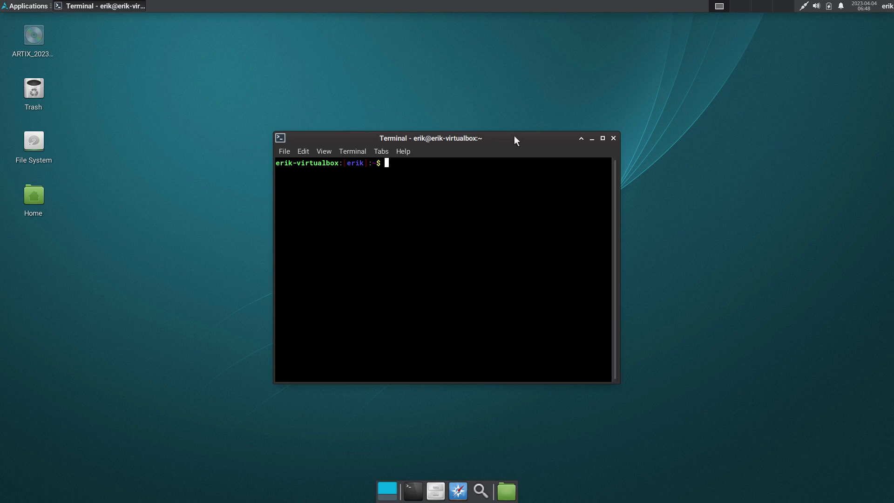
pyautogui.write('sudo pacman -Syyu')
pyautogui.press('Return')
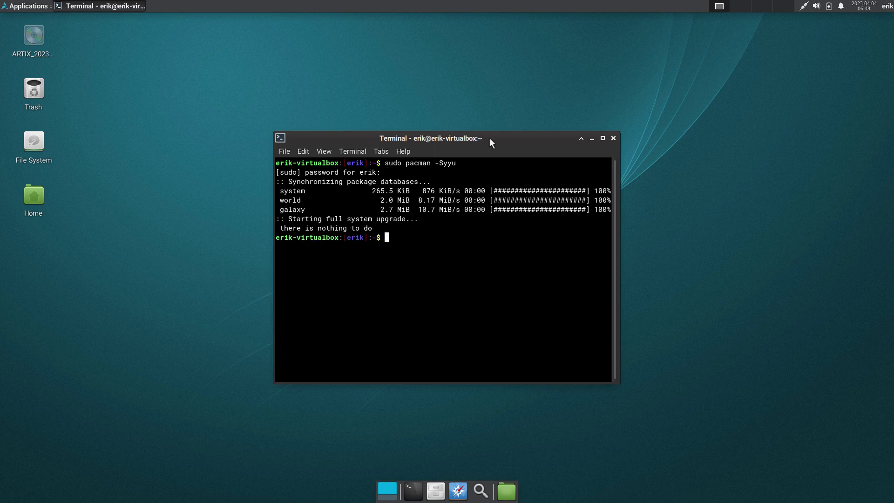
pyautogui.moveTo(475, 136); pyautogui.dragTo(445, 110)
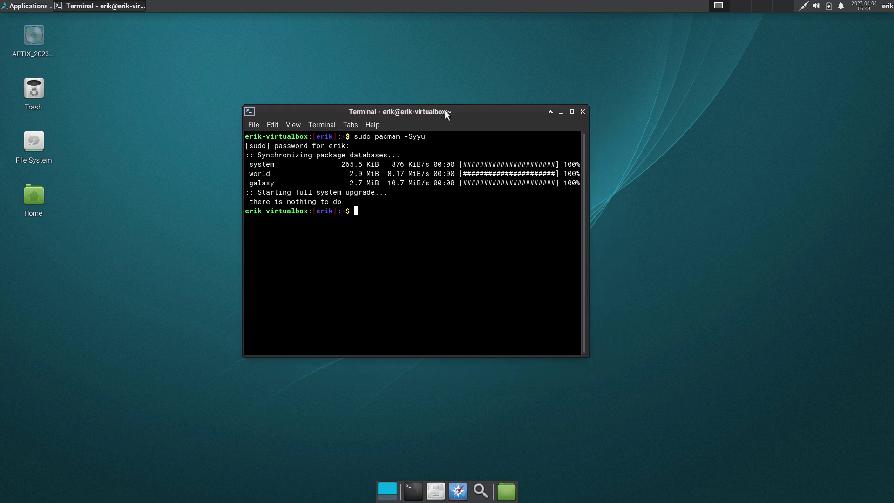
# - Check for yay, paru and trizen, which all return command not found
pyautogui.write('yay')
pyautogui.press('Return')
pyautogui.write('paru')
pyautogui.press('Return')
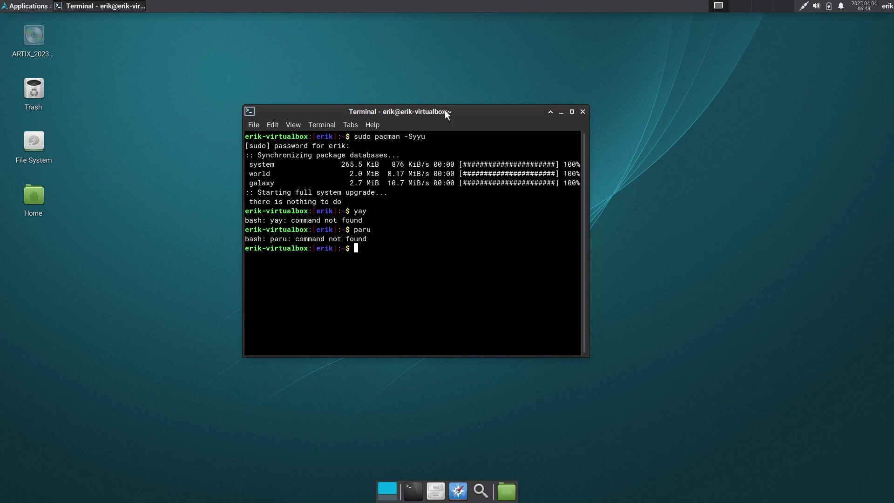
pyautogui.write('trizen')
pyautogui.press('Return')
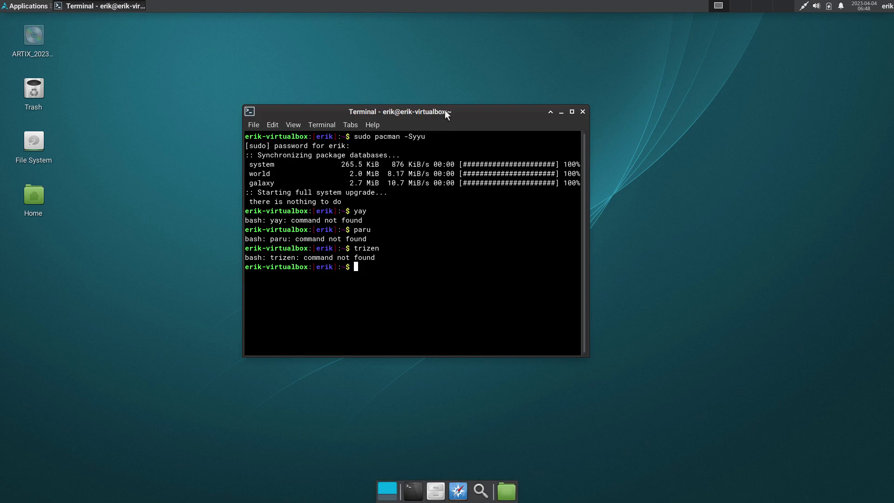
# - Set Epiphany Web Browser as preferred browser and enter arcolinux.info as the address
pyautogui.click(458, 490)
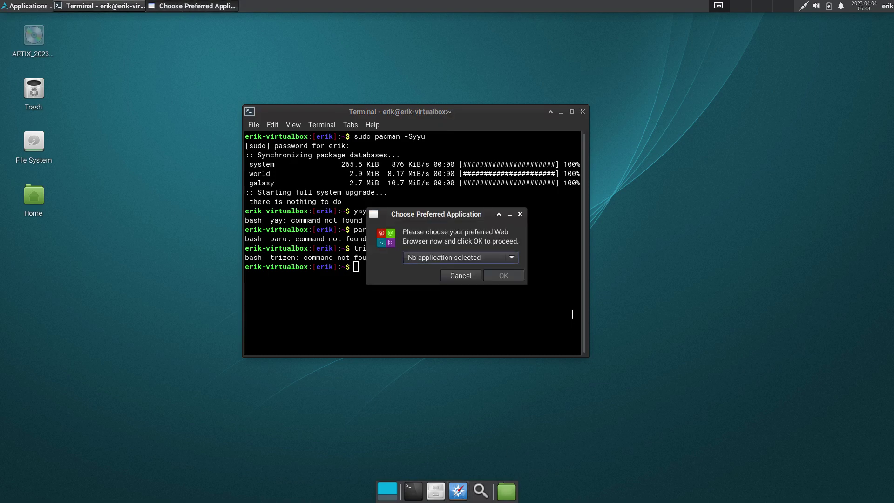
pyautogui.click(497, 258)
pyautogui.click(490, 277)
pyautogui.click(494, 275)
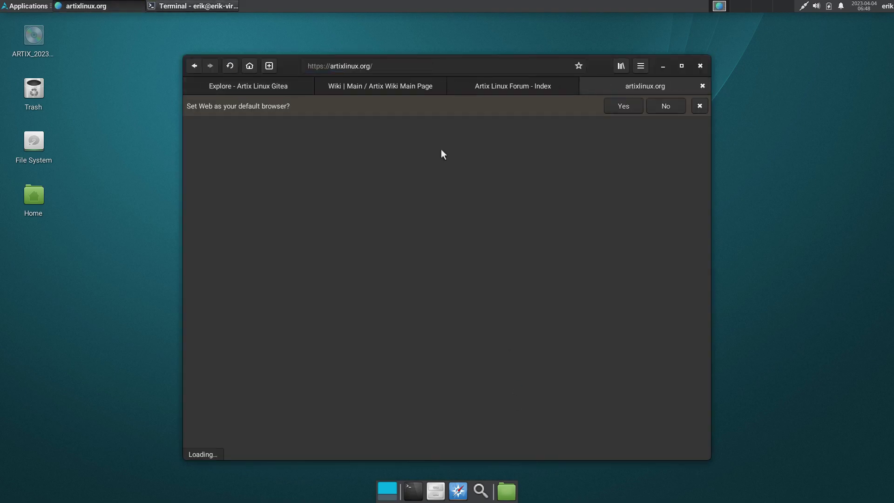
pyautogui.click(385, 64)
pyautogui.write('a')
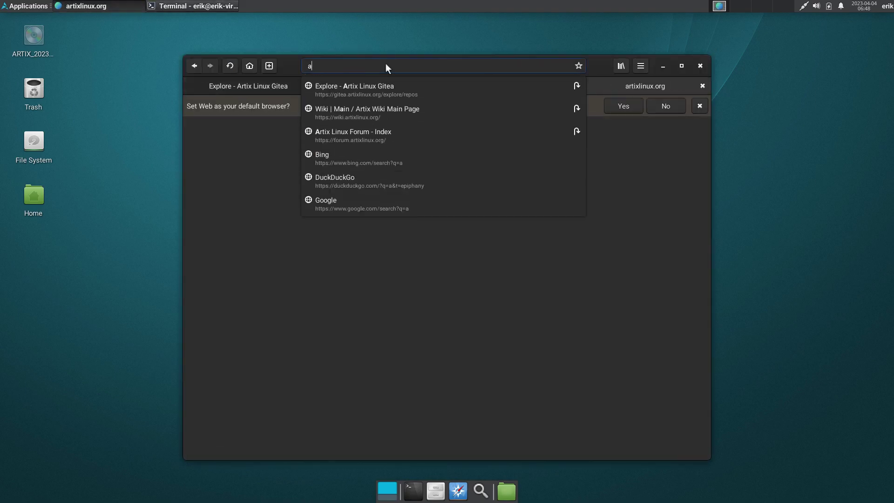
pyautogui.write('rcolinux.info')
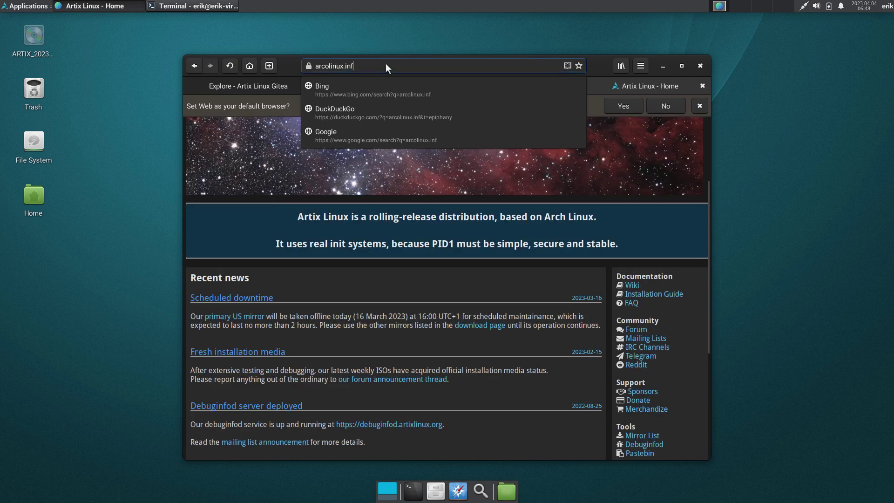
# - Load arcolinux.info and accept all cookies
pyautogui.press('Return')
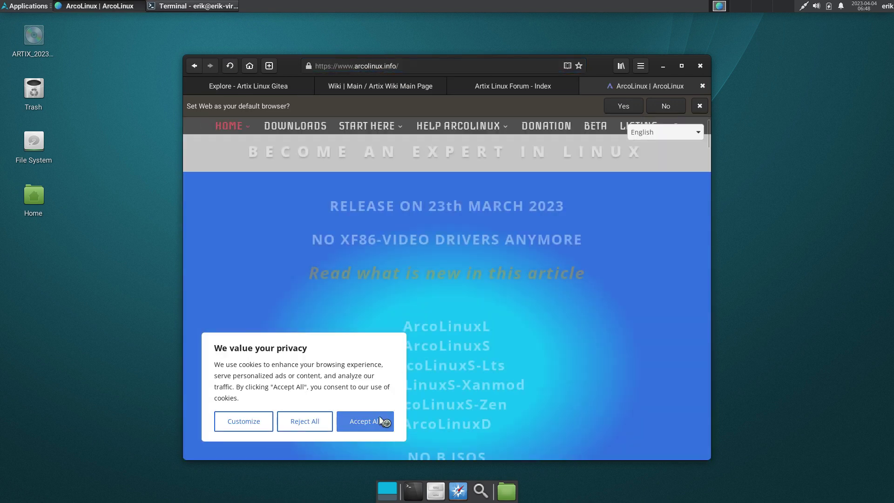
pyautogui.click(380, 420)
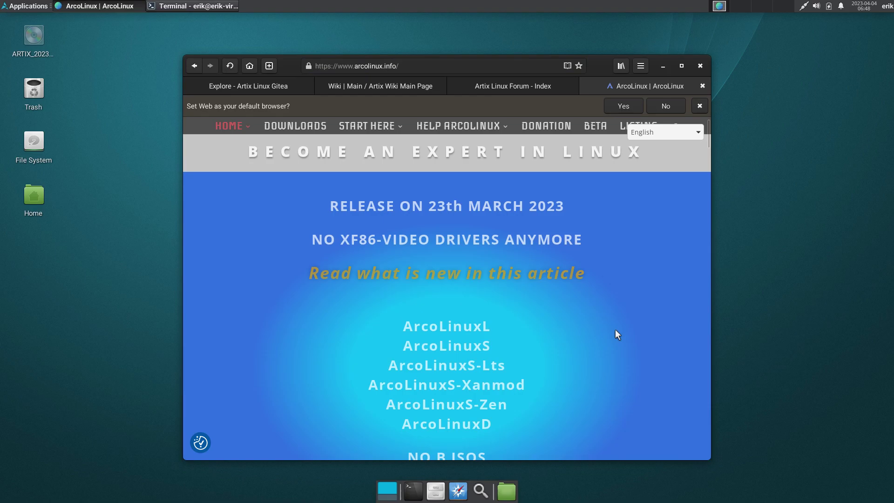
pyautogui.scroll(-10, 668, 305)
pyautogui.scroll(-15, 667, 303)
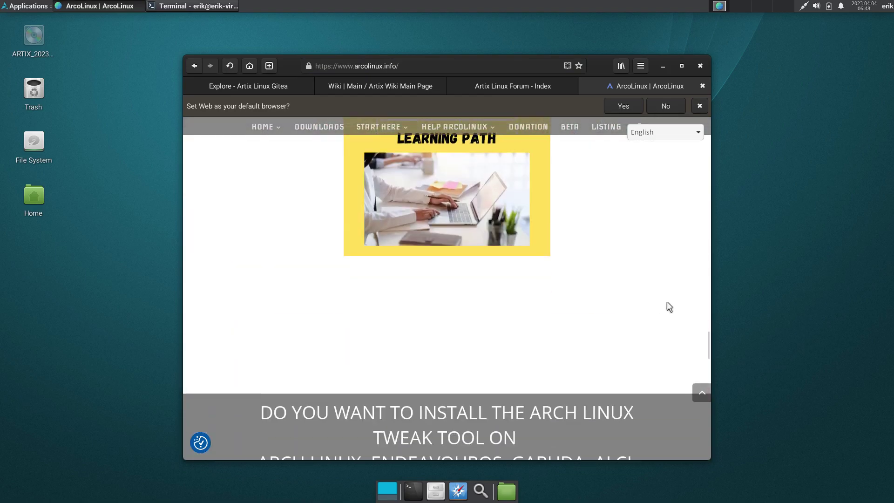
pyautogui.scroll(2, 666, 301)
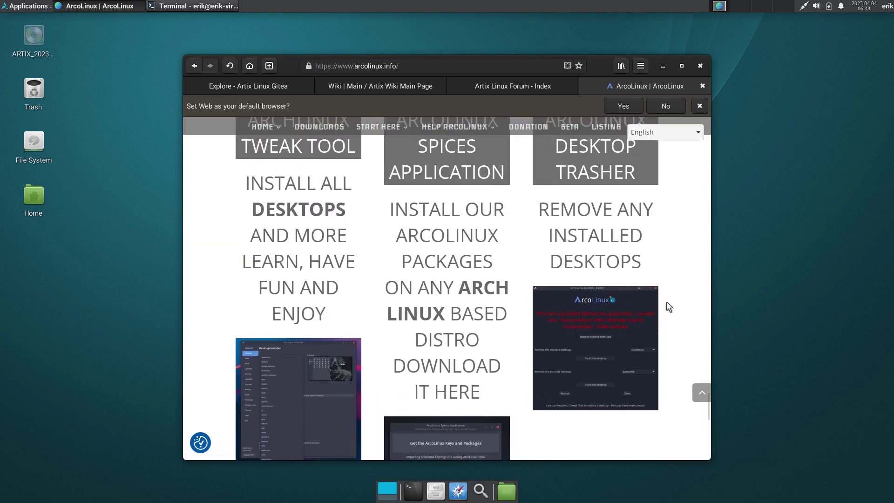
# - Download arcolinux-spices-git-23.01-01-x86_64.pkg.tar.zst from the ArcoLinux Spices Application page
pyautogui.click(433, 172)
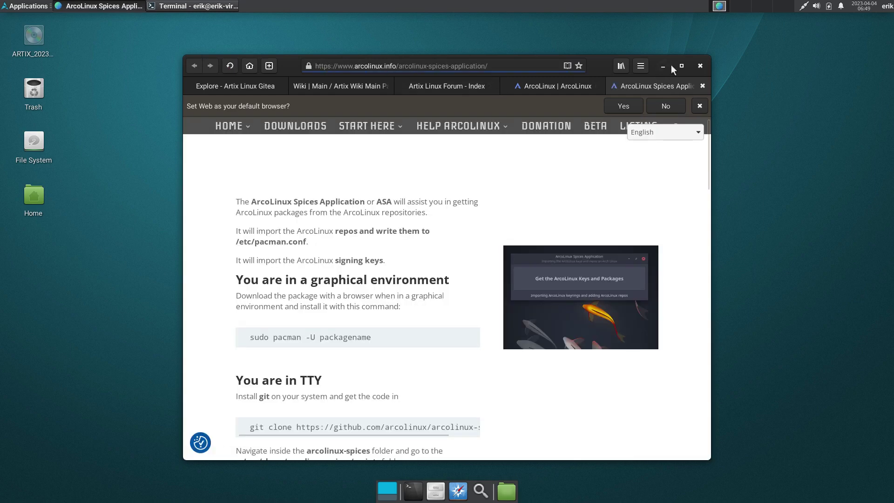
pyautogui.click(681, 65)
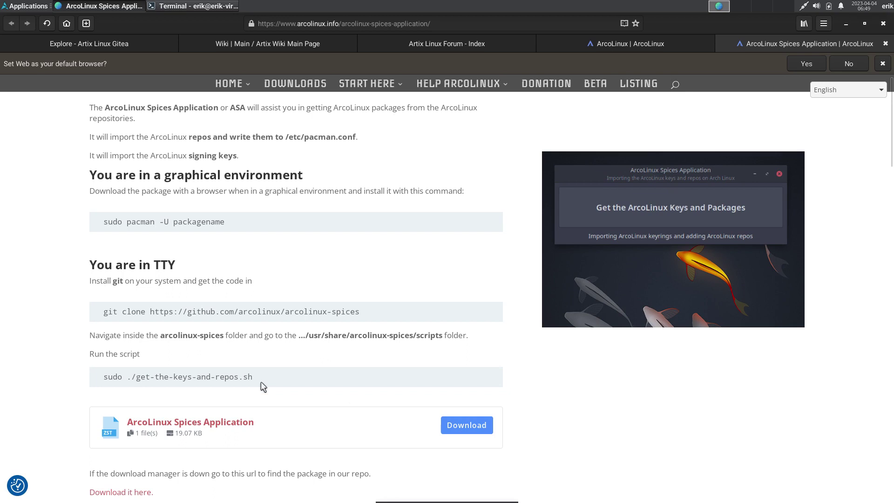
pyautogui.click(481, 429)
# - Reveal the downloaded Spices package in Thunar and open a terminal in ~/Downloads
pyautogui.click(784, 23)
pyautogui.click(847, 57)
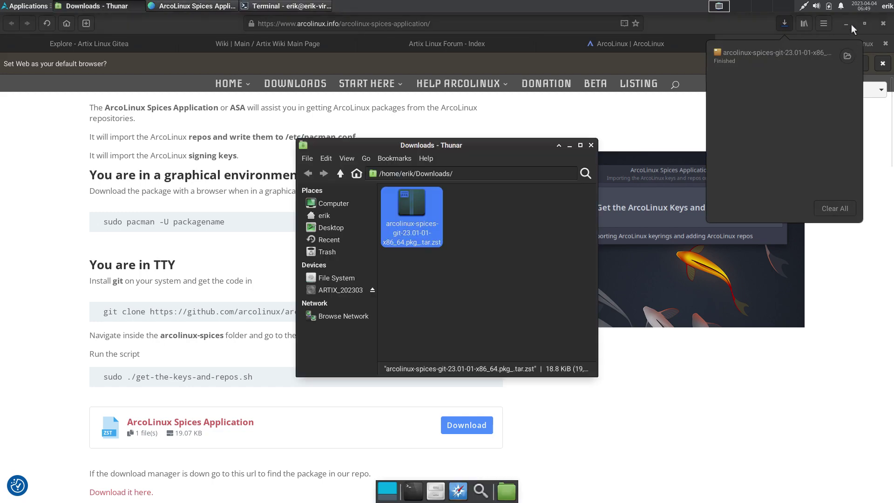
pyautogui.click(845, 23)
pyautogui.click(846, 23)
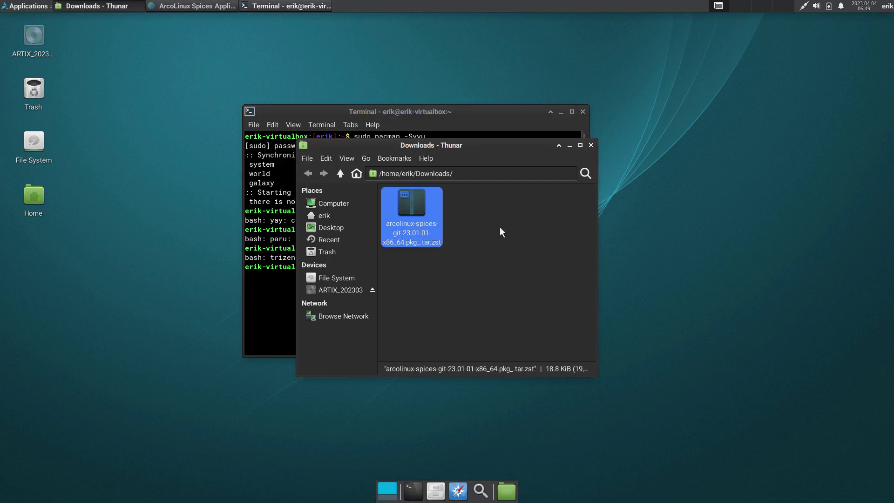
pyautogui.rightClick(487, 227)
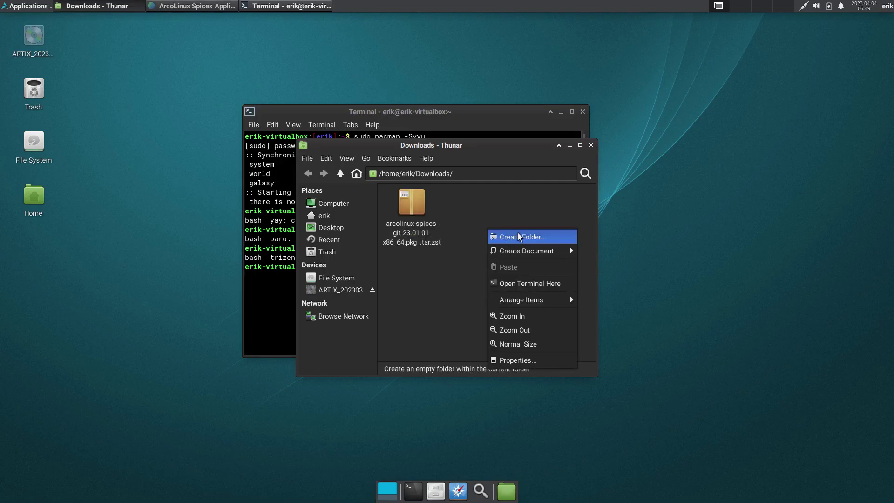
pyautogui.click(540, 285)
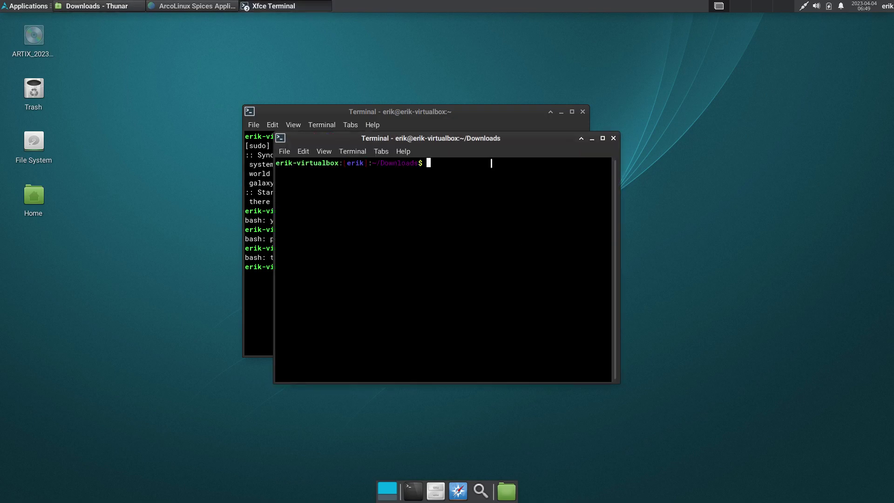
# - Install arcolinux-spices-git 23.01-01 from ~/Downloads with sudo pacman -U, then type arcolinux-spices
pyautogui.moveTo(479, 140); pyautogui.dragTo(679, 214)
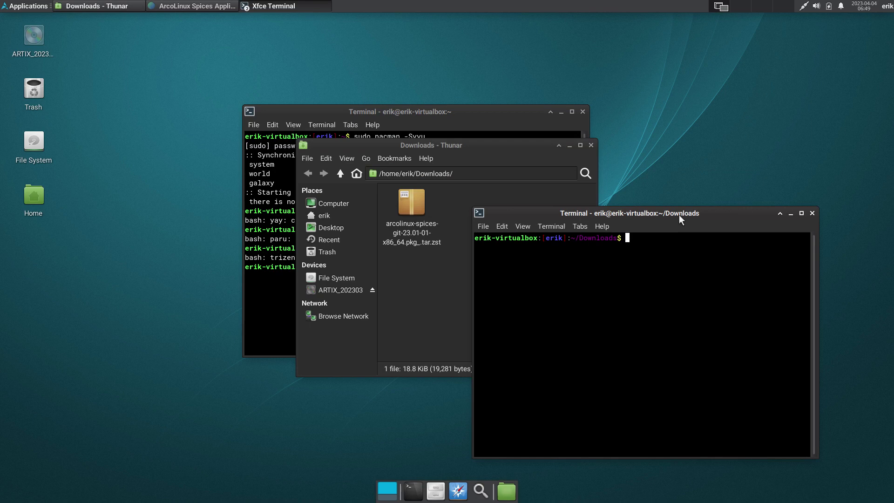
pyautogui.write('sudo pacman -u ar')
pyautogui.press('Tab')
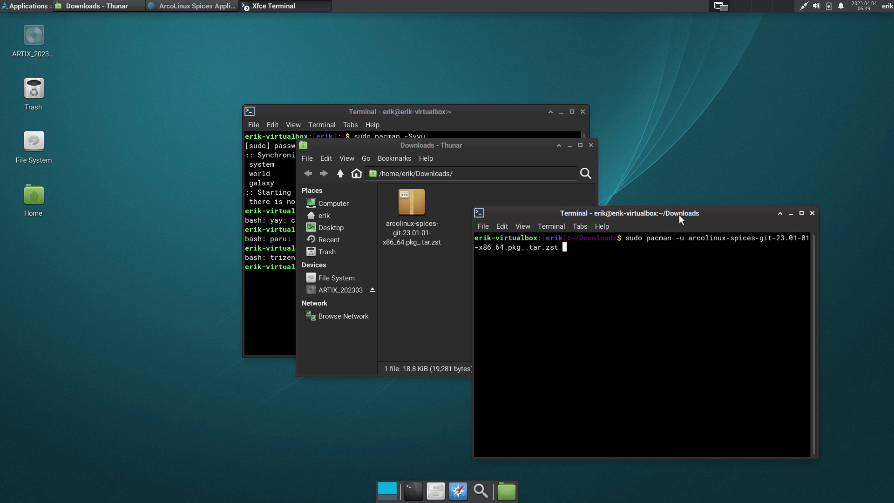
pyautogui.hotkey('ctrl', 'c')
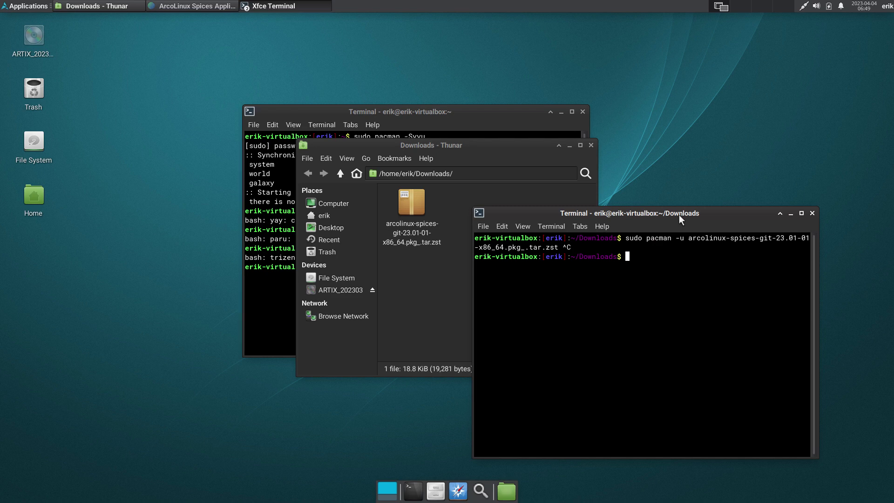
pyautogui.write('sudo reboot')
pyautogui.hotkey('ctrl', 'u')
pyautogui.write('sudo pacman -U ar')
pyautogui.press('Tab')
pyautogui.press('Return')
pyautogui.press('Return')
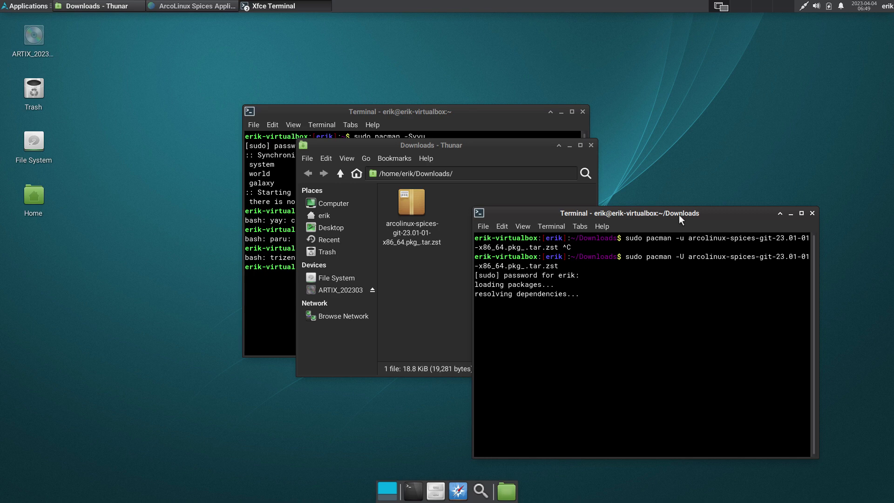
pyautogui.press('Return')
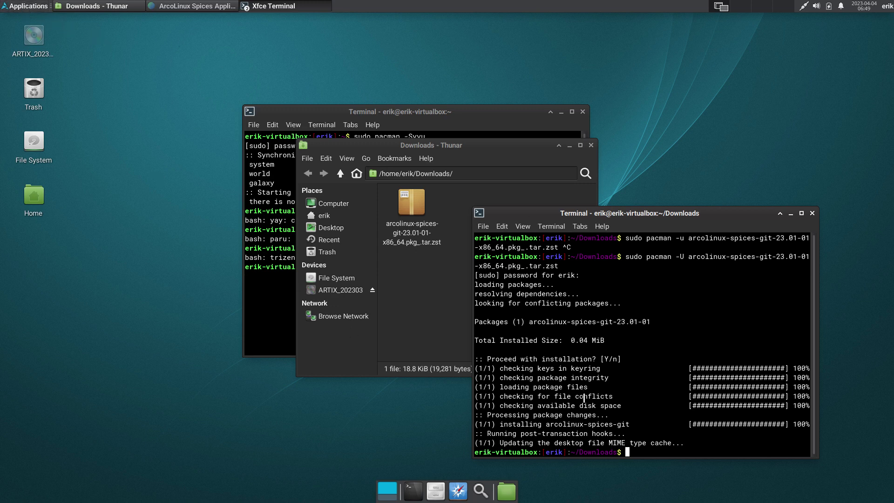
pyautogui.write('arcolinux-spices')
# - Launch arcolinux-spices and fetch the ArcoLinux keyring and mirrorlist, authenticating with the account password
pyautogui.press('Return')
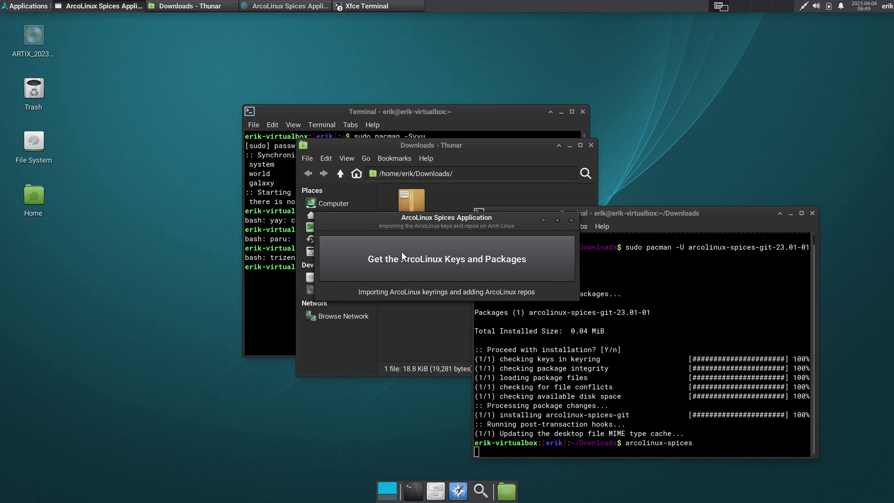
pyautogui.click(498, 265)
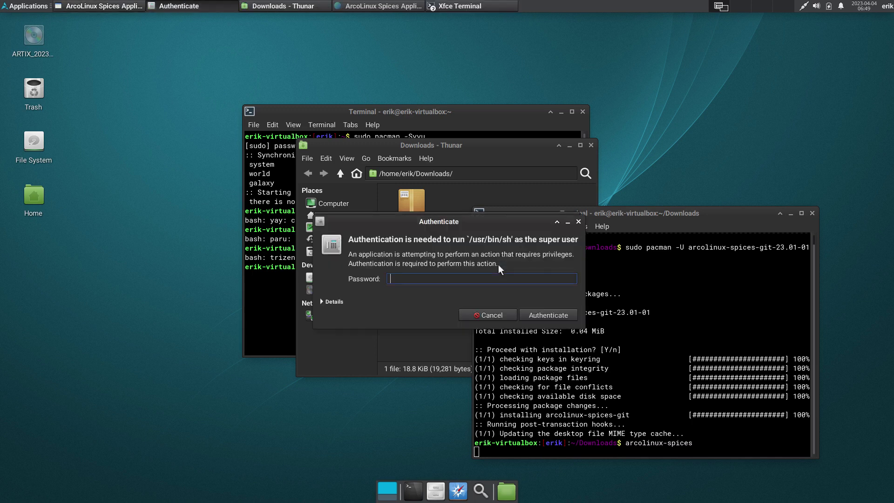
pyautogui.press('Return')
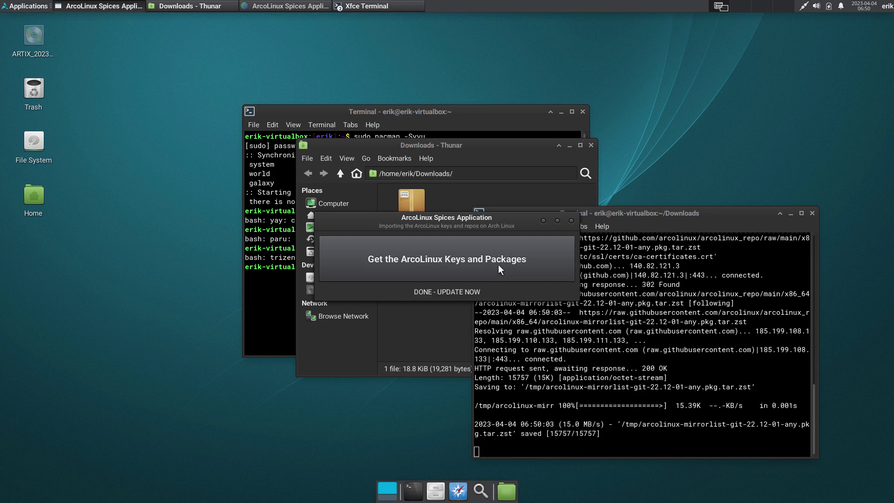
# - Close the Spices app and sync and upgrade the system with sudo pacman -Syyu
pyautogui.click(571, 221)
pyautogui.write('s')
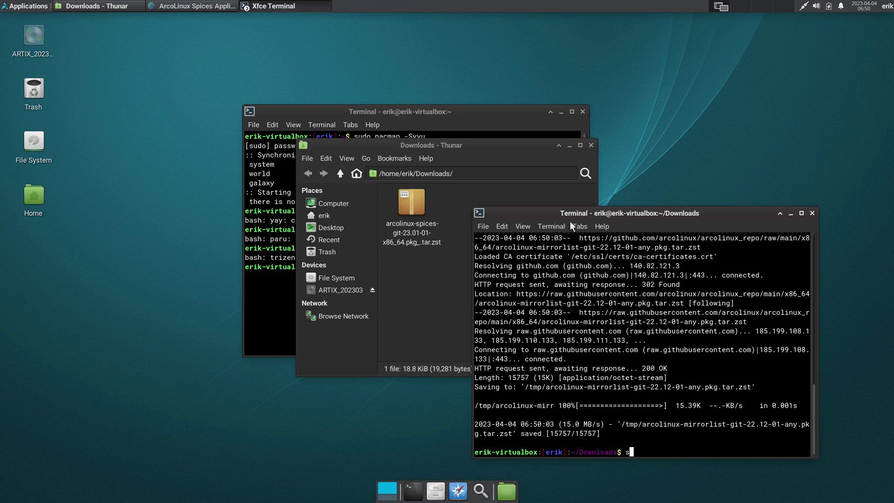
pyautogui.write('udo pacman -Syyu')
pyautogui.press('Return')
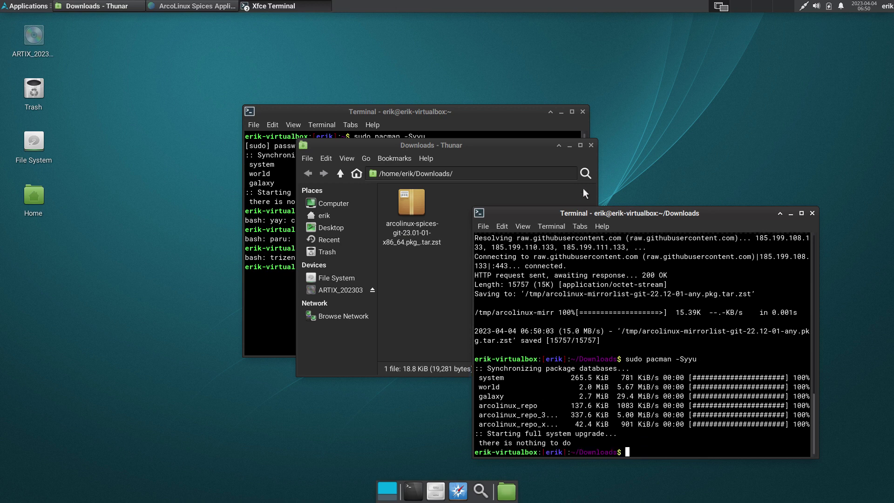
# - Highlight the system, world, galaxy and arcolinux_repo lines, then close the Downloads terminal and Thunar
pyautogui.moveTo(632, 212); pyautogui.dragTo(613, 88)
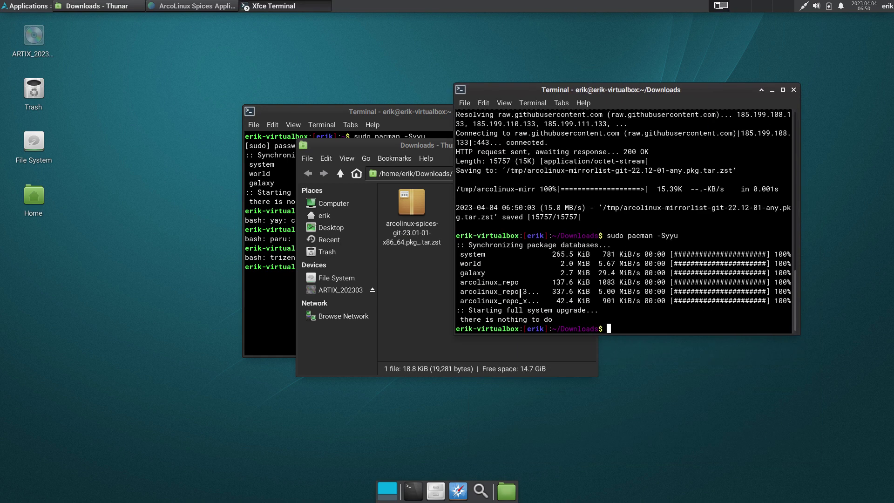
pyautogui.moveTo(493, 275); pyautogui.dragTo(456, 251)
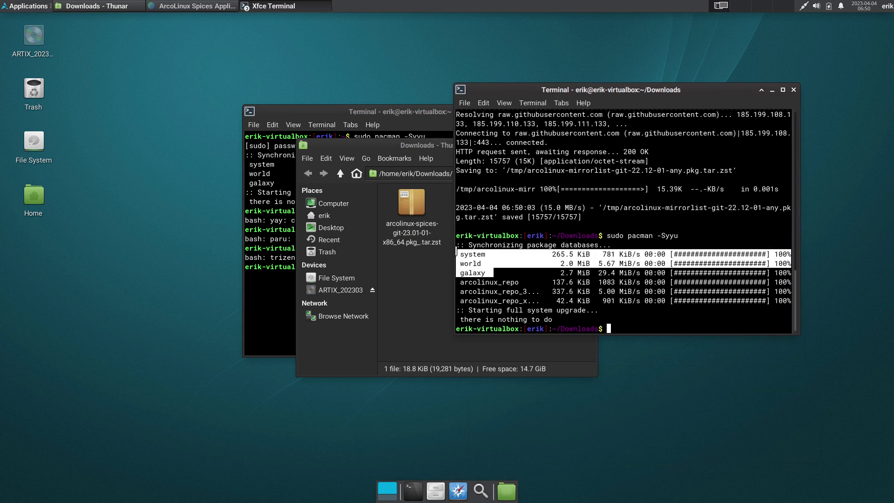
pyautogui.moveTo(536, 301); pyautogui.dragTo(460, 282)
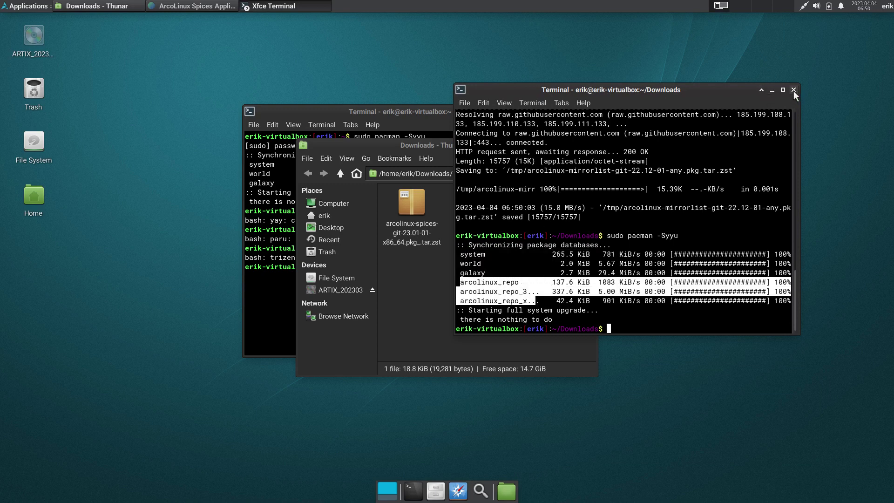
pyautogui.click(478, 255)
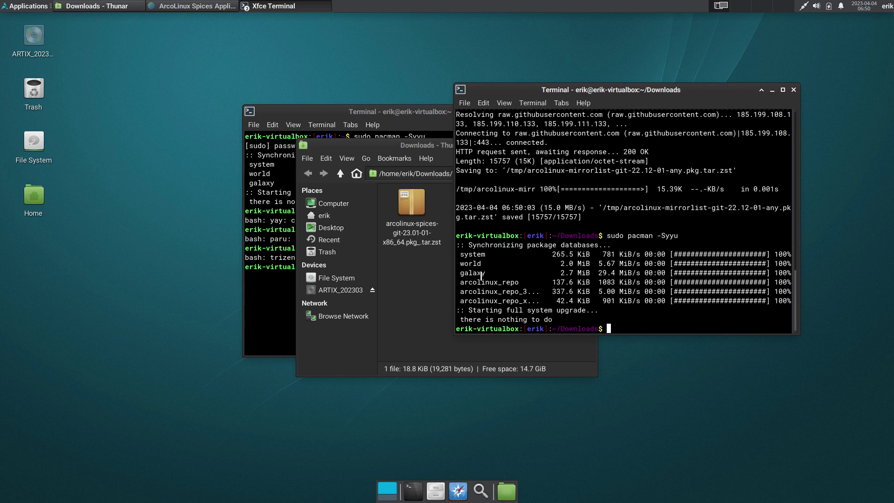
pyautogui.click(794, 90)
pyautogui.click(591, 145)
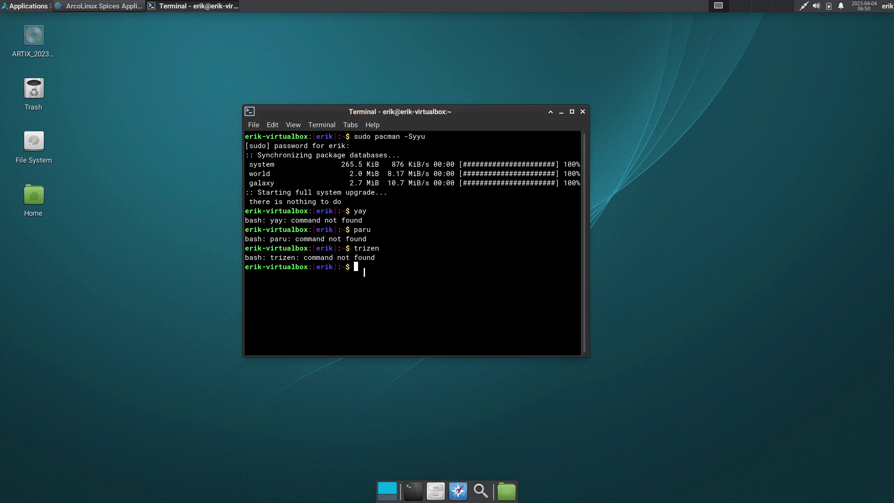
# - Install bash-completion 2.11-3 with sudo pacman -S bash-completion
pyautogui.write('sudo pacman -S bash-completion')
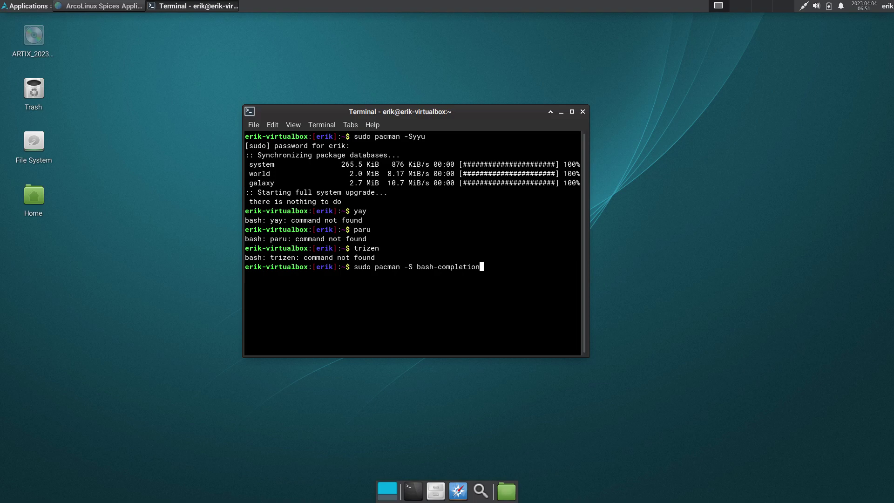
pyautogui.press('Return')
pyautogui.press('Return')
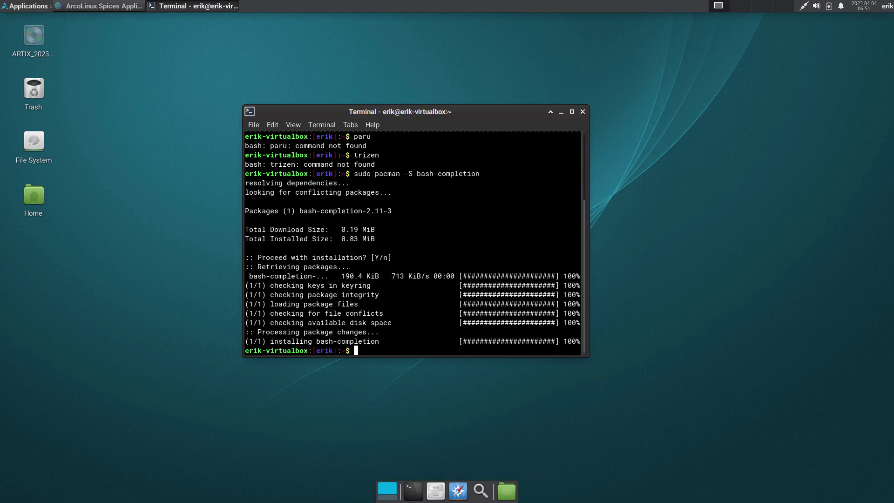
# - Log out of Xfce and back in, close the restored GNOME Web window, and start a new terminal
pyautogui.click(581, 112)
pyautogui.click(889, 9)
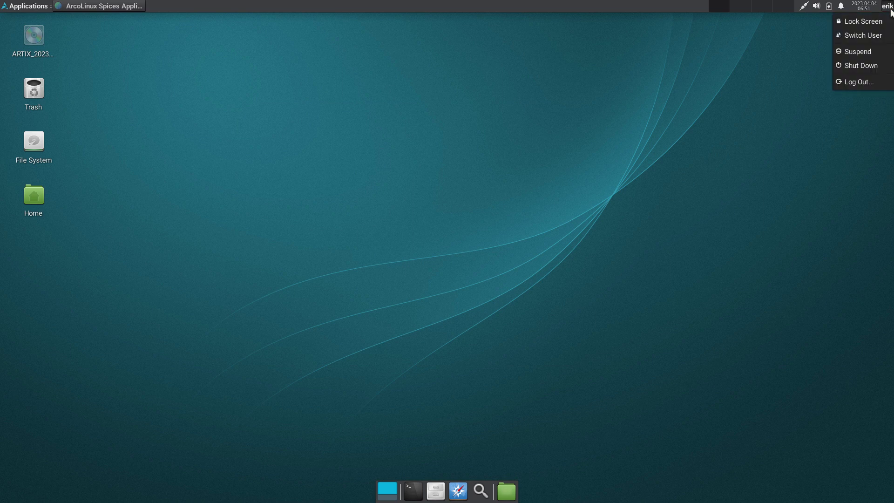
pyautogui.click(856, 82)
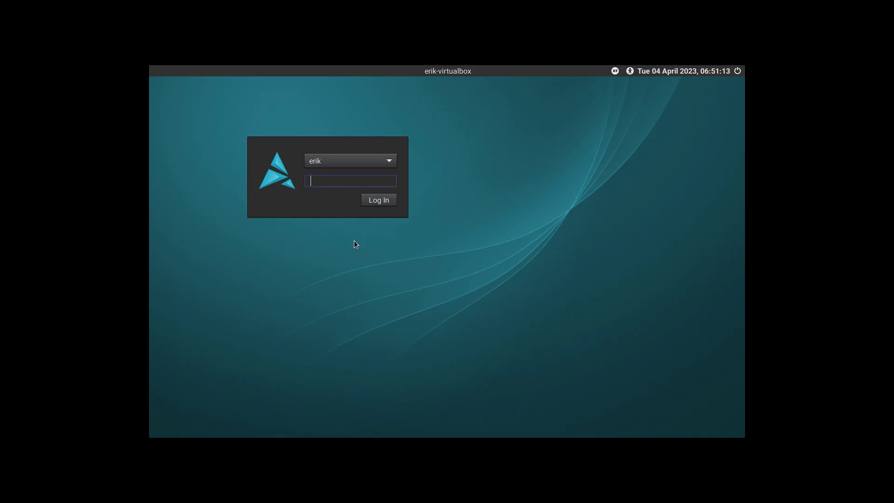
pyautogui.press('Return')
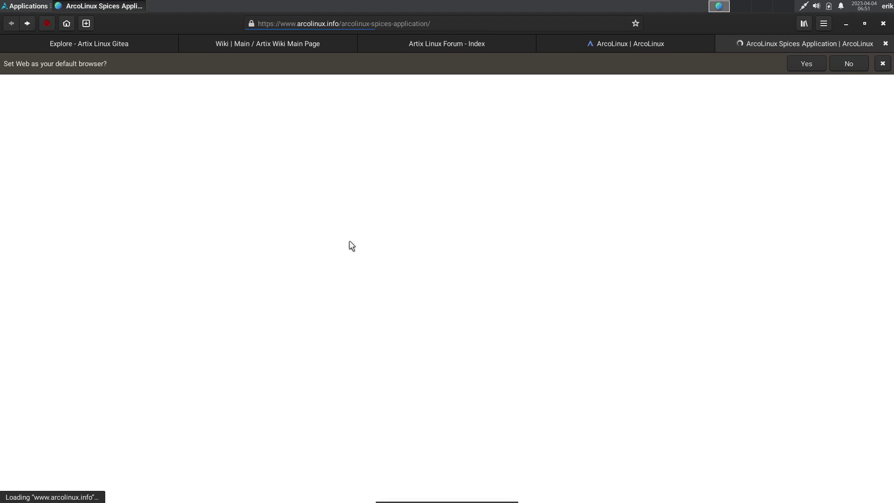
pyautogui.click(881, 25)
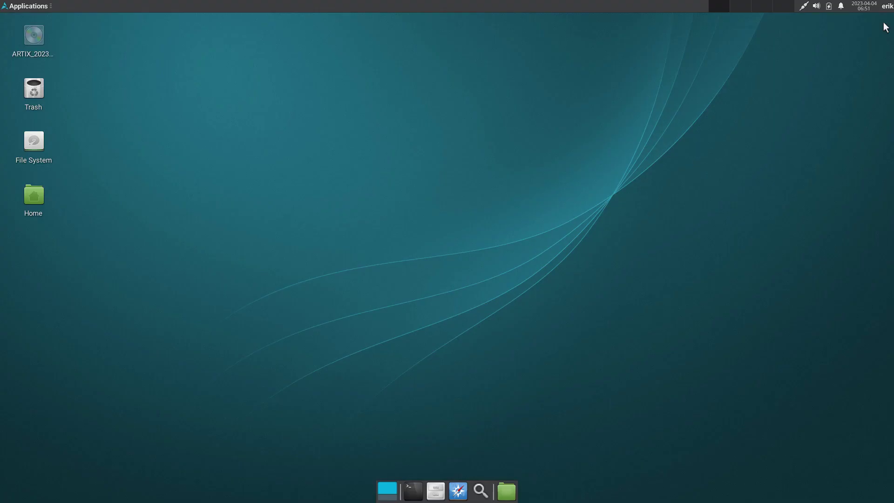
pyautogui.click(413, 491)
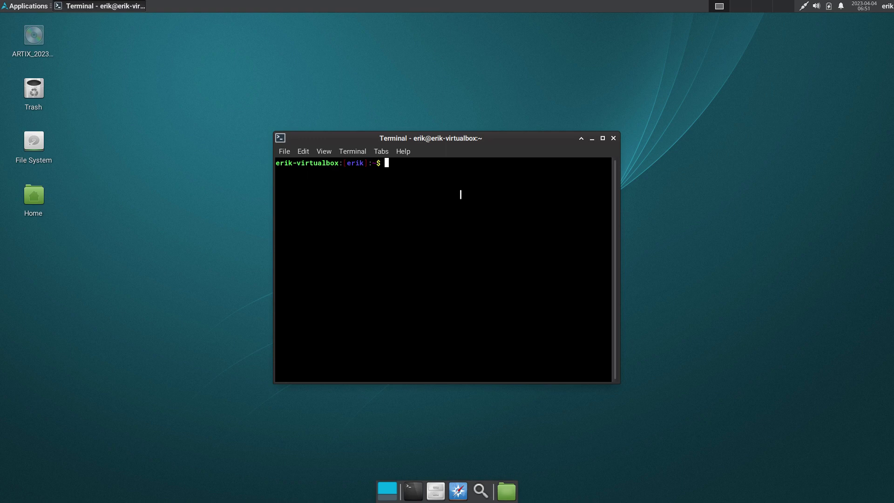
# - Sync the package databases with sudo pacman -Sy, entering the account password
pyautogui.write('u')
pyautogui.write('uod')
pyautogui.press('BackSpace')
pyautogui.press('BackSpace')
pyautogui.write('do p')
pyautogui.write('cm')
pyautogui.press('BackSpace')
pyautogui.press('BackSpace')
pyautogui.write('cman')
pyautogui.press('BackSpace')
pyautogui.press('BackSpace')
pyautogui.press('BackSpace')
pyautogui.press('BackSpace')
pyautogui.write('acman -Sy')
pyautogui.press('Return')
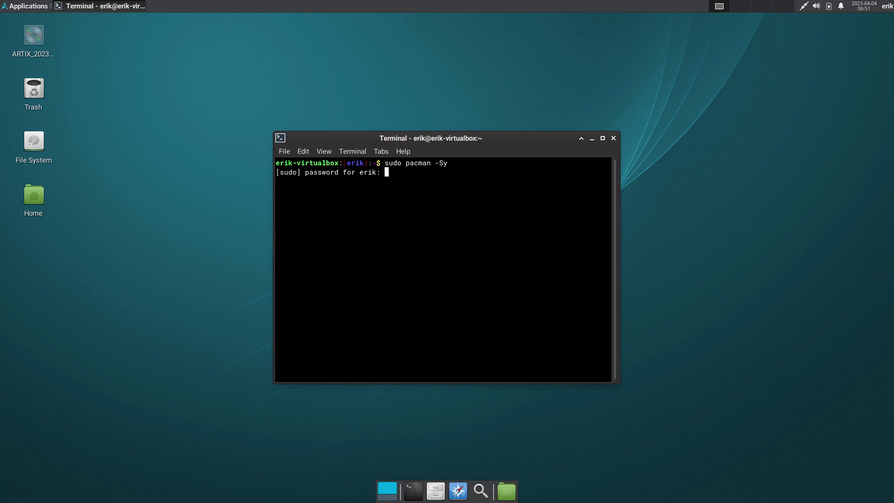
pyautogui.press('Return')
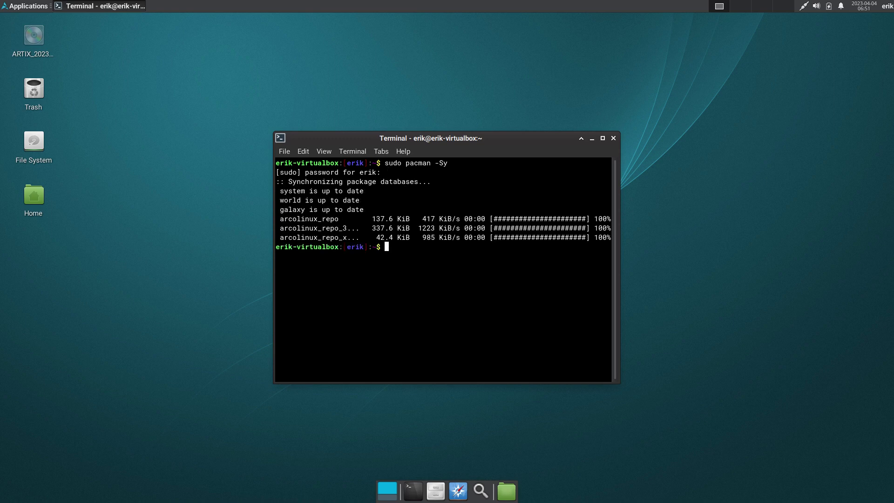
# - Check that yay and paru are available via Tab completion, then start and abort a trizen install
pyautogui.write('sudo pacman -S yay')
pyautogui.press('Tab')
pyautogui.press('Tab')
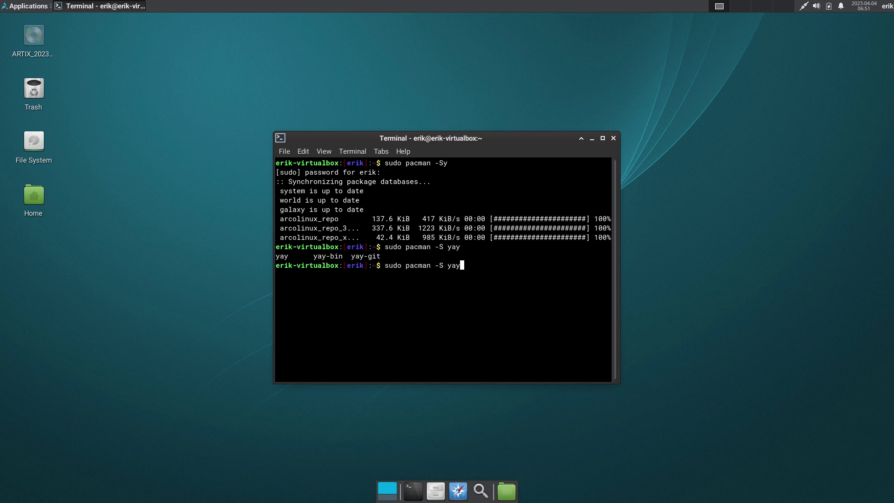
pyautogui.press('BackSpace')
pyautogui.press('BackSpace')
pyautogui.press('BackSpace')
pyautogui.write('paru')
pyautogui.press('Tab')
pyautogui.press('Tab')
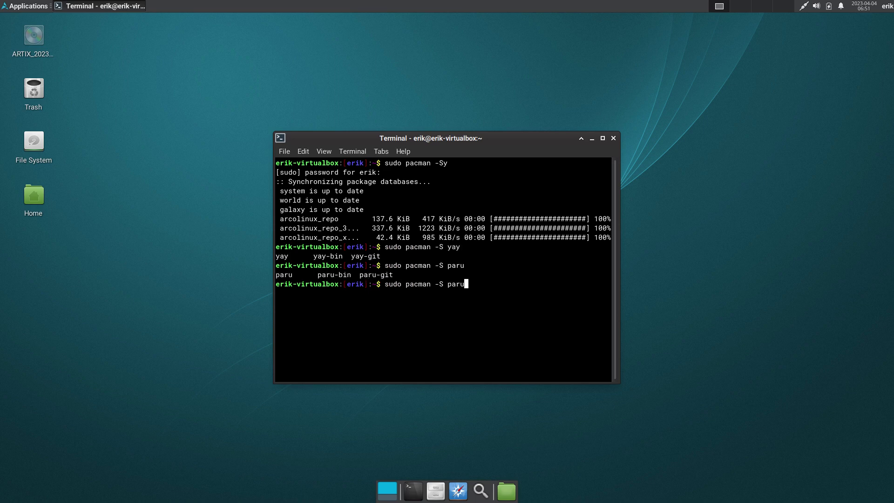
pyautogui.press('BackSpace')
pyautogui.press('BackSpace')
pyautogui.press('BackSpace')
pyautogui.press('BackSpace')
pyautogui.write('trizen')
pyautogui.press('Return')
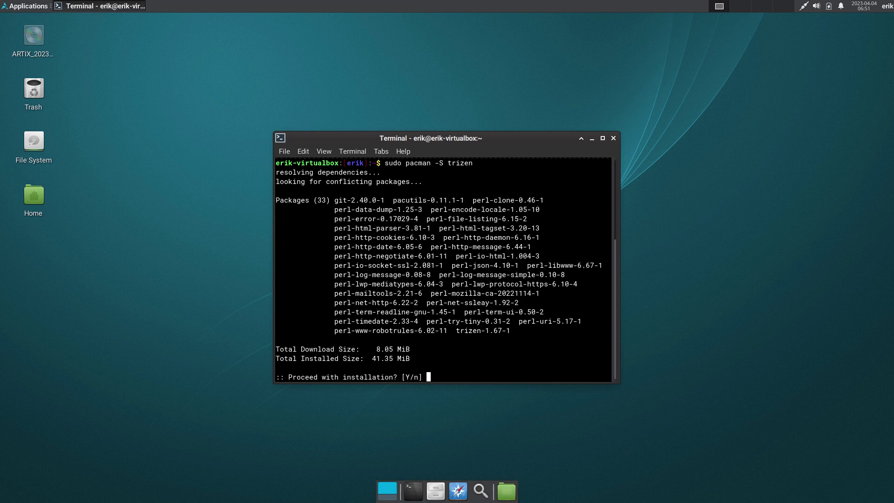
pyautogui.hotkey('ctrl', 'c')
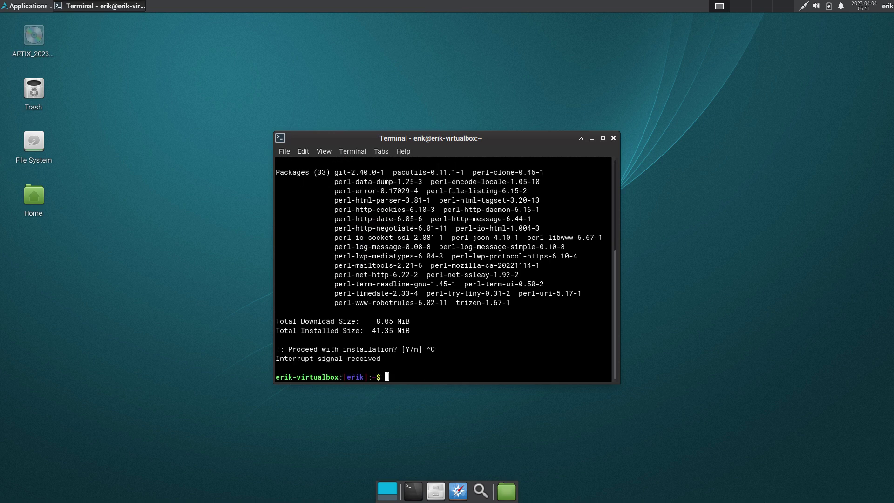
pyautogui.write('sudo pacman -S paru')
# - Confirm the paru install, run upall (not found), and list aliases, showing only grep and ls
pyautogui.press('Return')
pyautogui.press('Return')
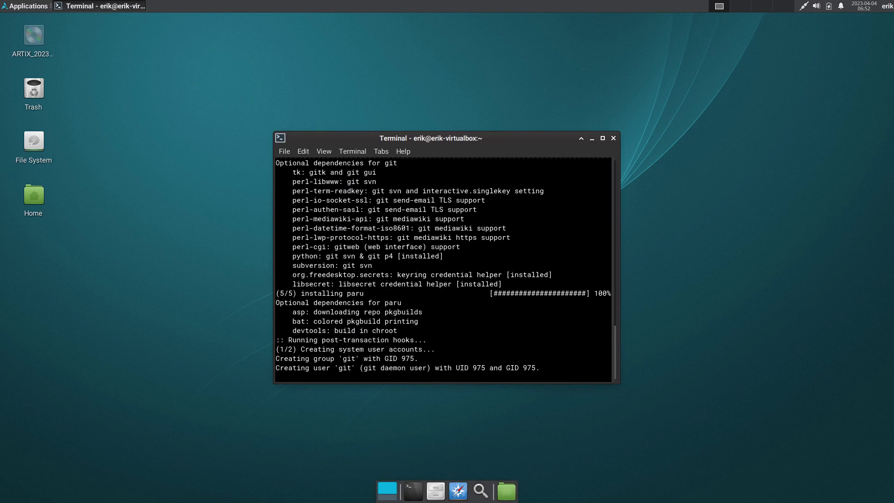
pyautogui.write('upall')
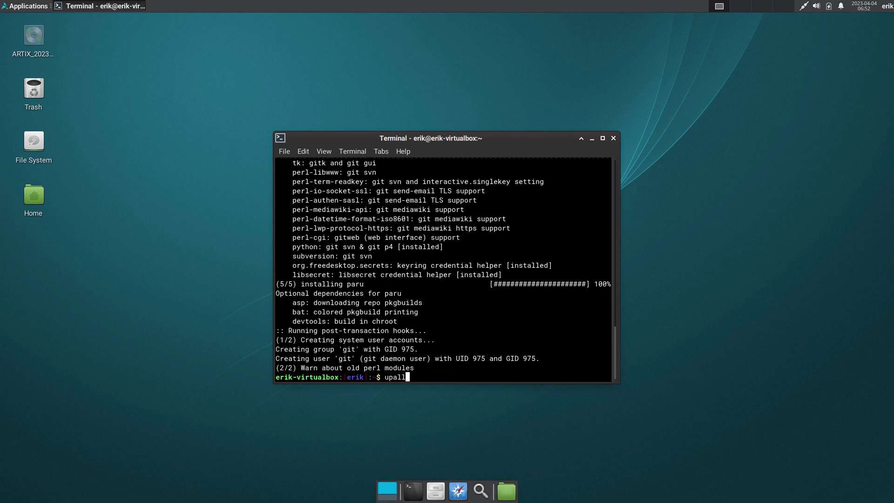
pyautogui.press('Return')
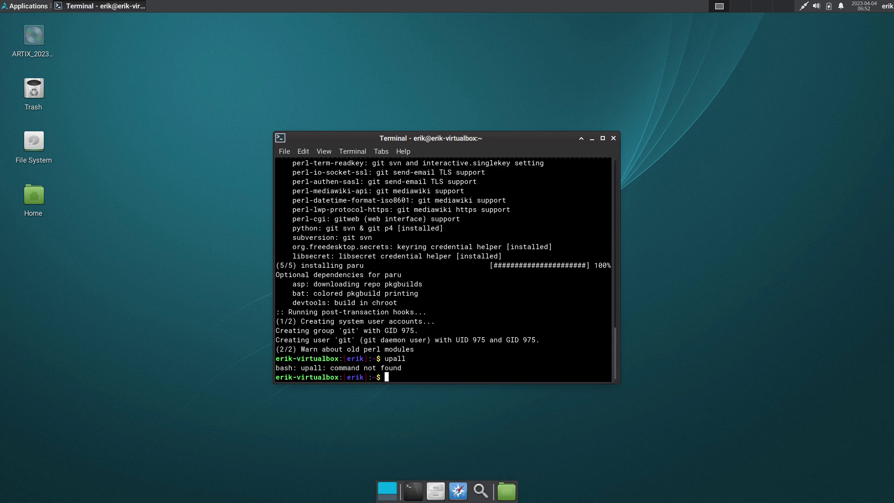
pyautogui.write('alias')
pyautogui.press('Return')
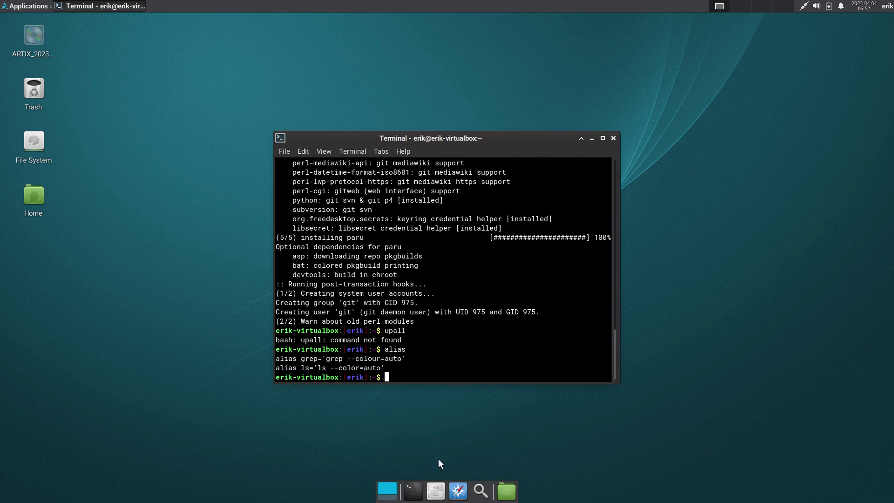
pyautogui.click(435, 491)
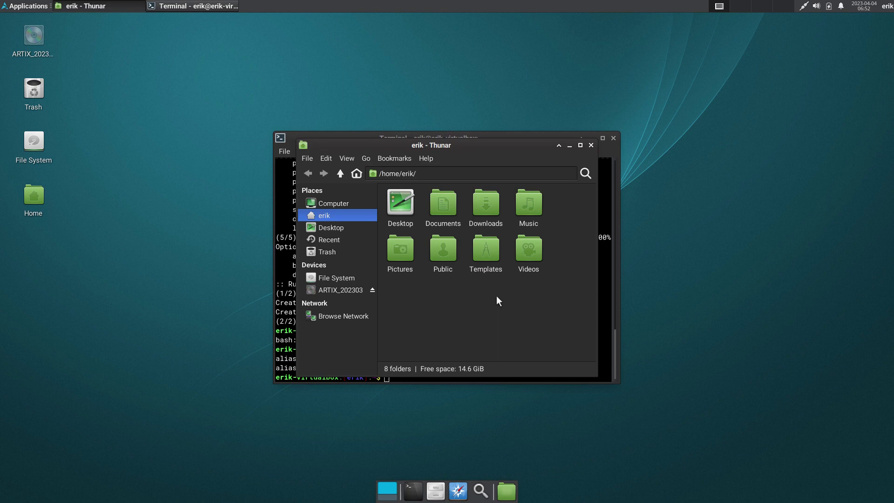
# - Show hidden files, view the commented-out aliases in ~/.bashrc in Mousepad, then close both windows
pyautogui.hotkey('ctrl', 'h')
pyautogui.scroll(-8, 497, 295)
pyautogui.scroll(1, 496, 278)
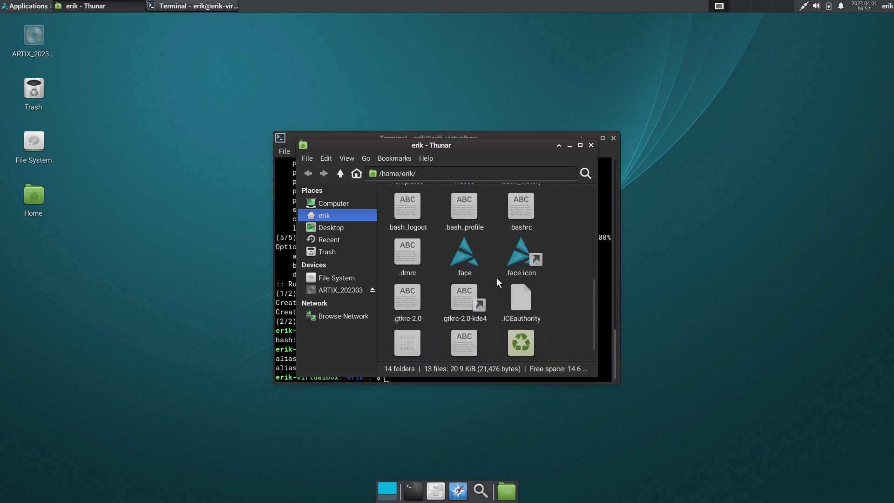
pyautogui.click(520, 211)
pyautogui.doubleClick(520, 208)
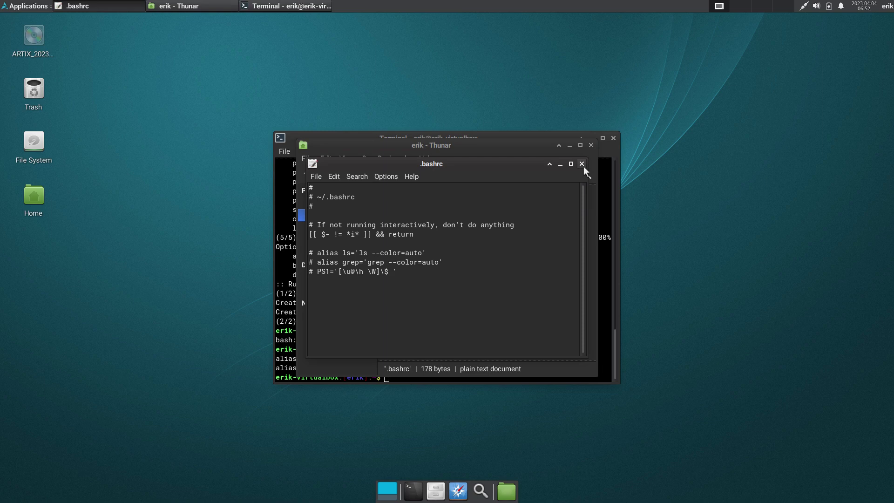
pyautogui.click(582, 165)
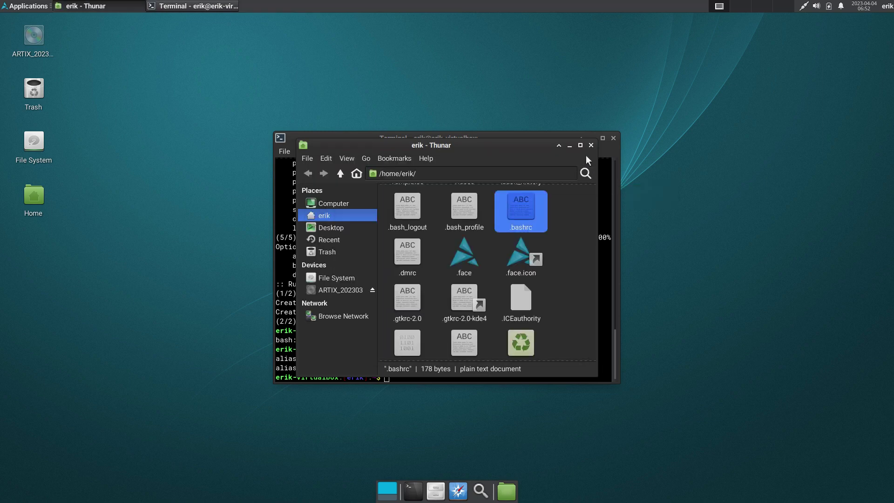
pyautogui.click(591, 146)
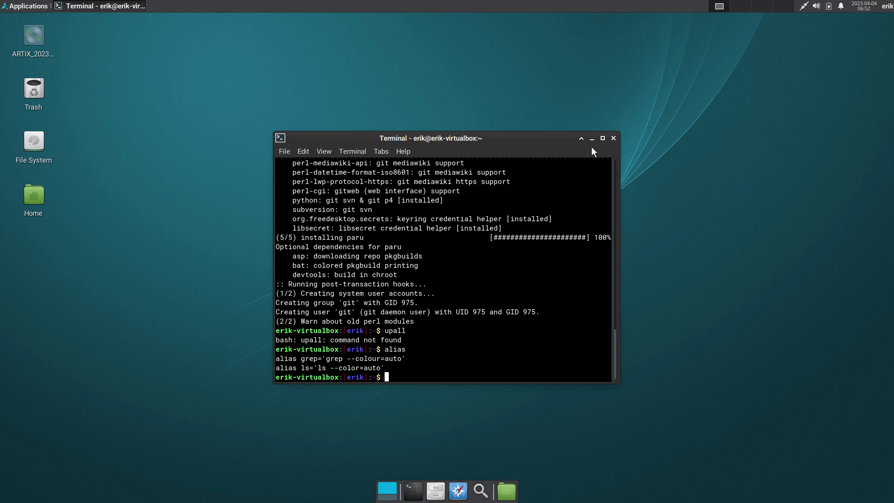
# - Run paru (nothing to upgrade), search 'paru archlinux tweak', and cancel at the three-package prompt
pyautogui.write('paru')
pyautogui.press('Return')
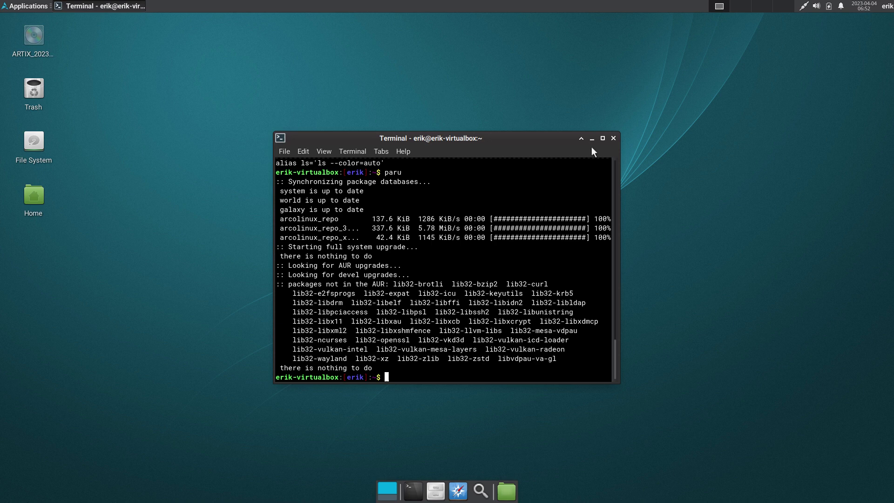
pyautogui.write('paru archlinux tweak')
pyautogui.press('Return')
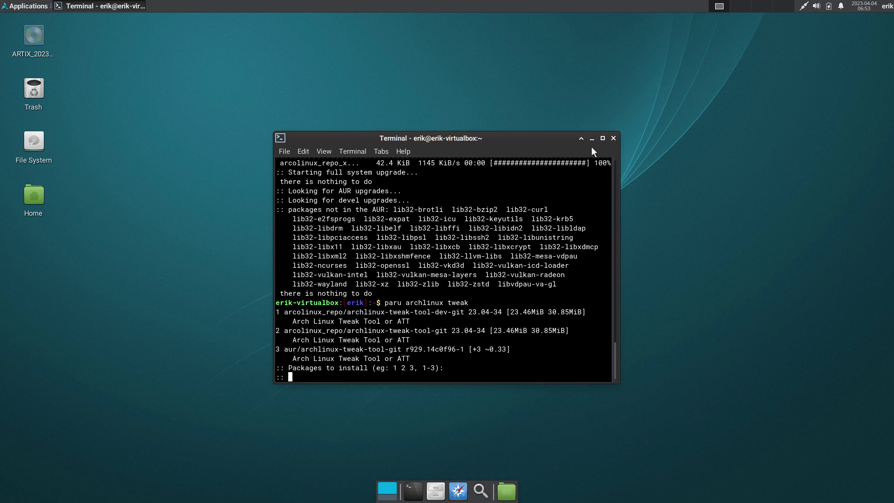
pyautogui.hotkey('ctrl', 'c')
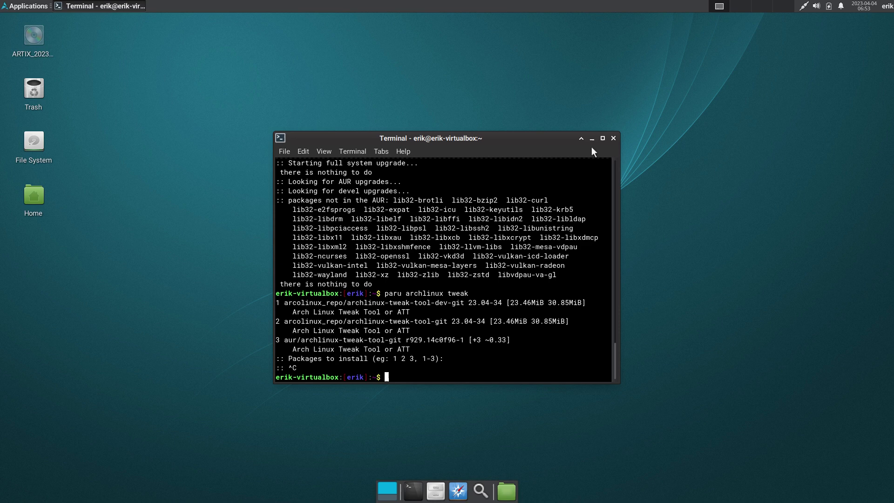
# - Run 'sudo pacman -S archlinux-tweak-tool-git', completing the package name with Tab
pyautogui.write('sudo pacman -S archl')
pyautogui.press('Tab')
pyautogui.write('twe')
pyautogui.press('Tab')
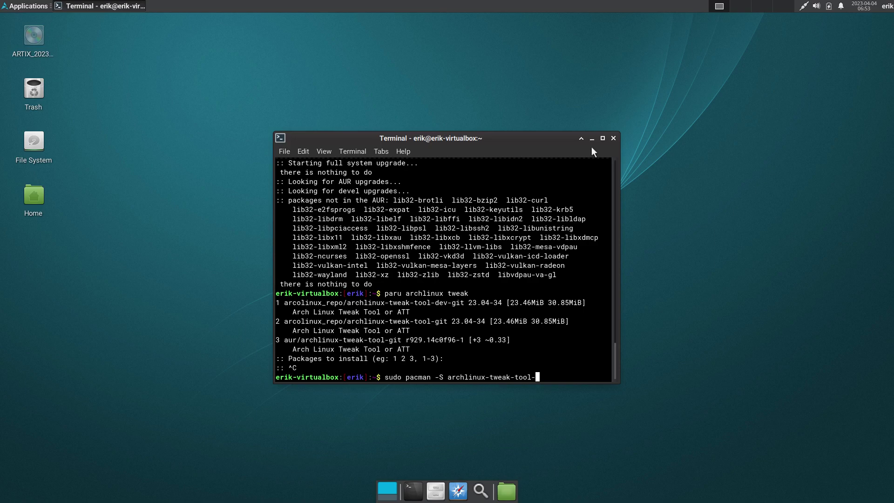
pyautogui.write('git')
pyautogui.press('Return')
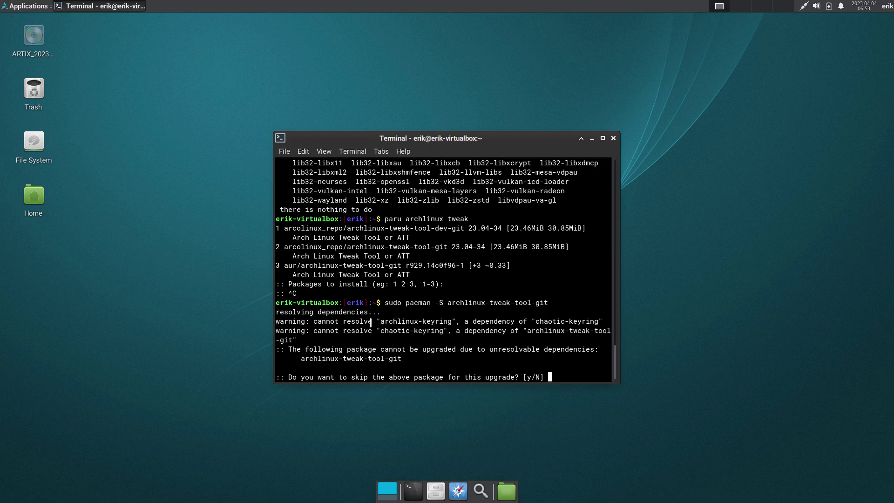
# - Review the unsatisfiable archlinux-keyring dependency error and decline skipping the package
pyautogui.moveTo(378, 321); pyautogui.dragTo(454, 322)
pyautogui.scroll(7, 458, 236)
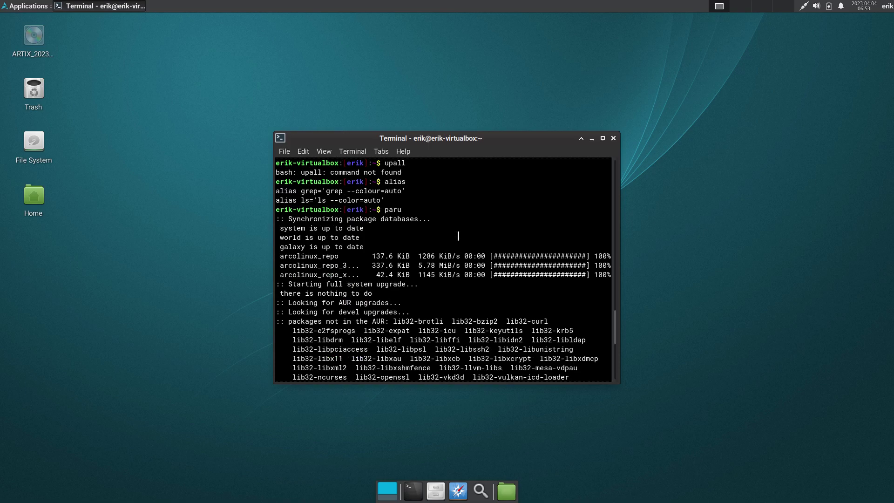
pyautogui.scroll(12, 458, 235)
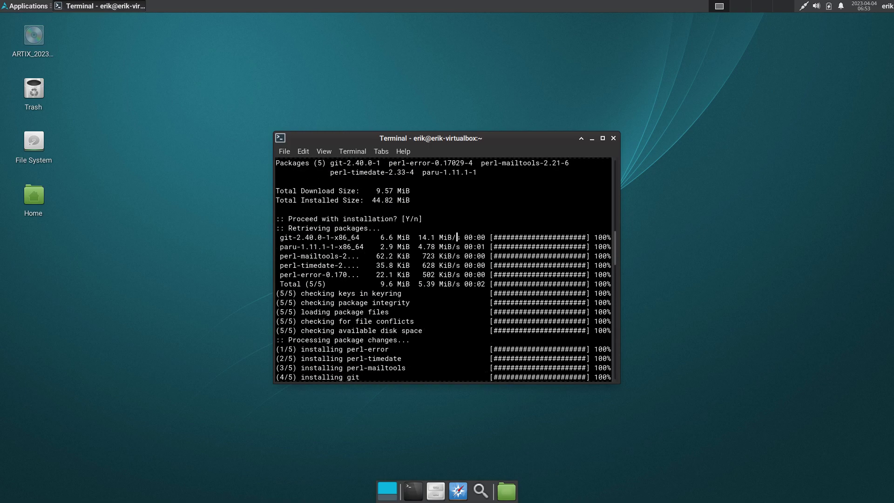
pyautogui.scroll(13, 457, 237)
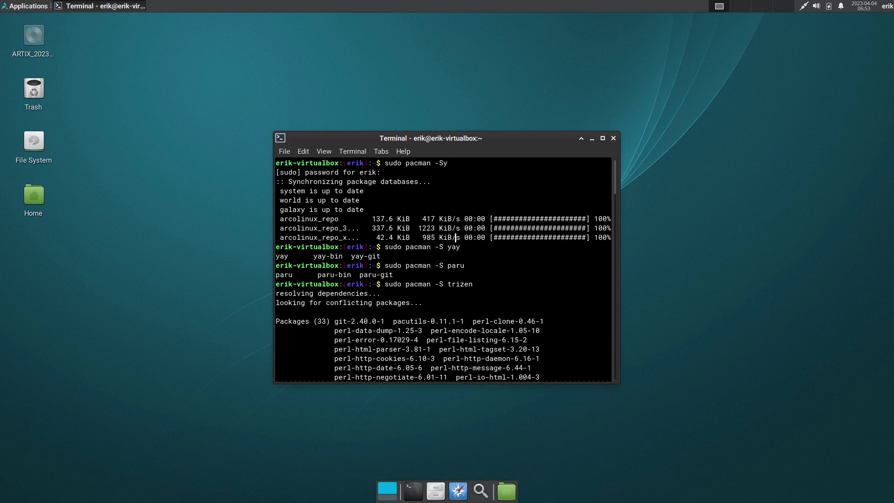
pyautogui.moveTo(372, 212); pyautogui.dragTo(271, 188)
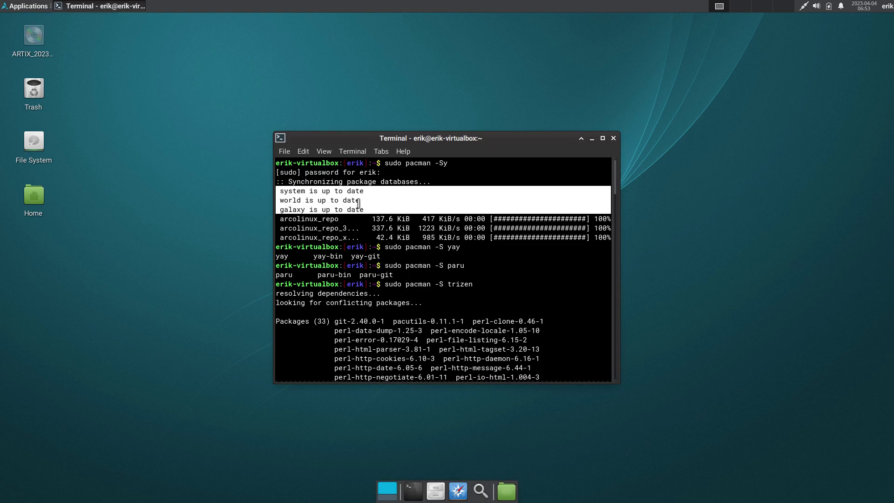
pyautogui.scroll(-13, 358, 204)
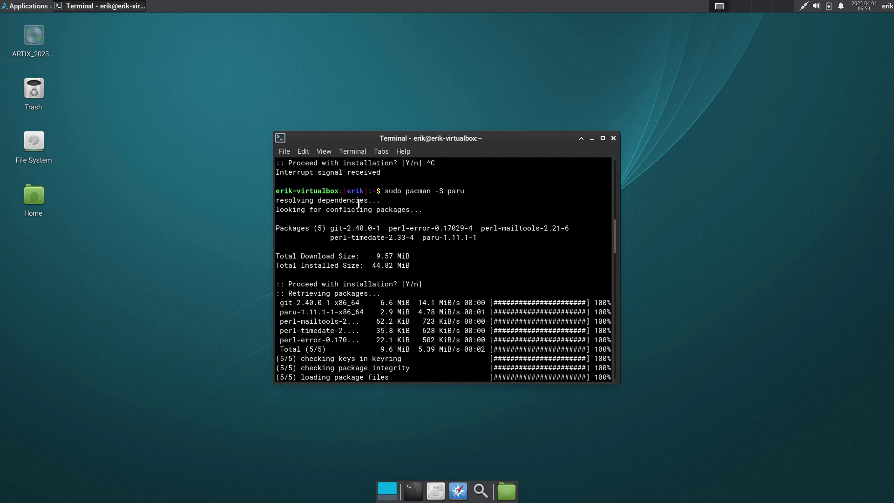
pyautogui.scroll(-3, 358, 203)
pyautogui.scroll(-5, 358, 203)
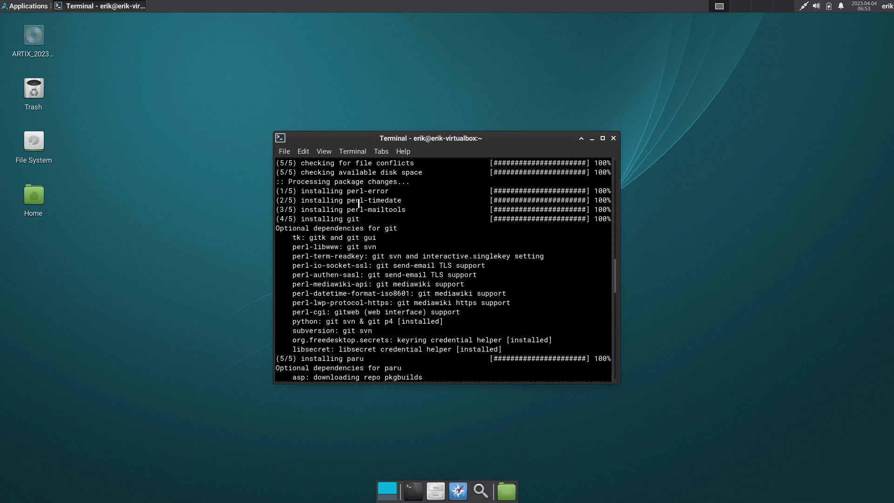
pyautogui.scroll(-20, 359, 204)
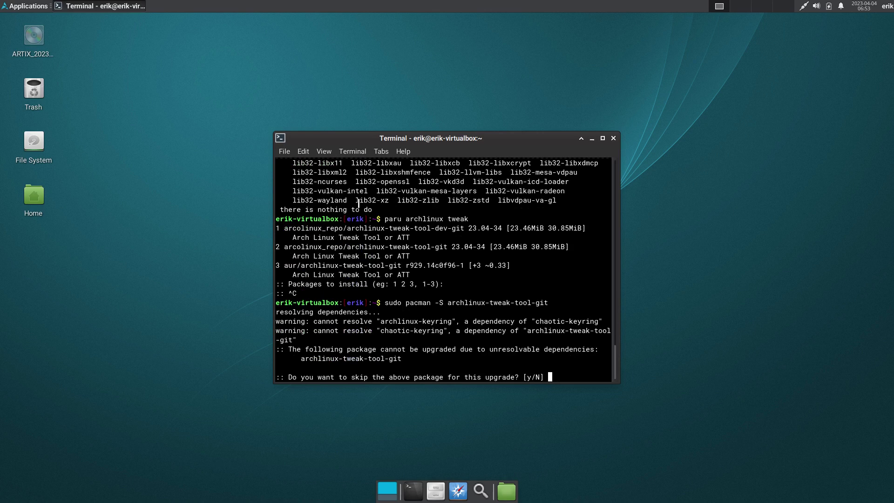
pyautogui.press('Return')
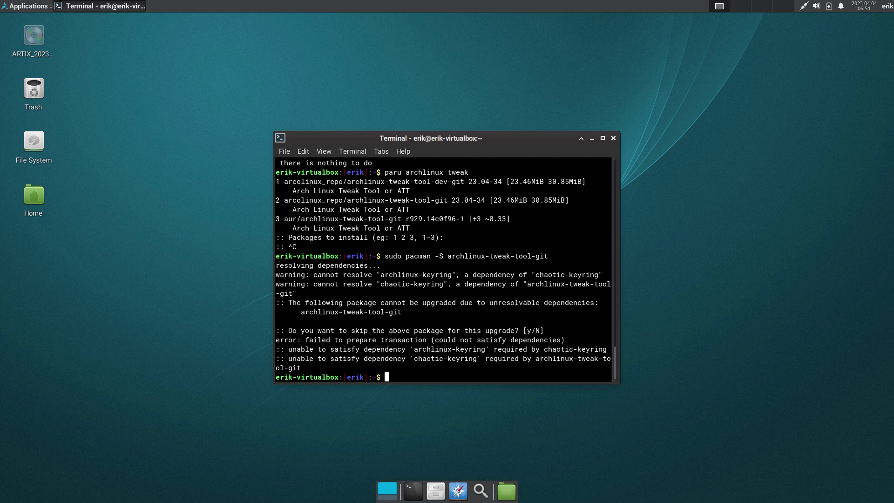
# - Install arcolinux-on-the-road with pacman, then list the available otr- commands
pyautogui.write('sudo pacman ')
pyautogui.write('-S ')
pyautogui.write('arcolinux')
pyautogui.write('-on-the-road')
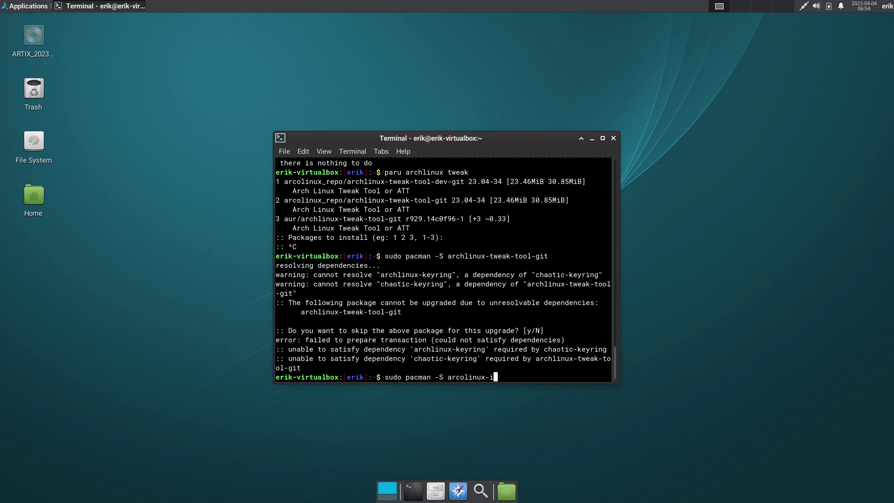
pyautogui.press('Return')
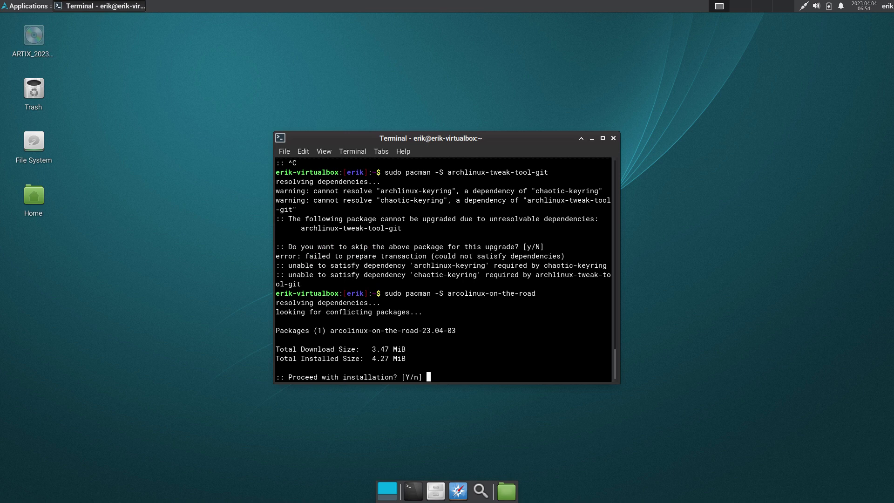
pyautogui.press('Return')
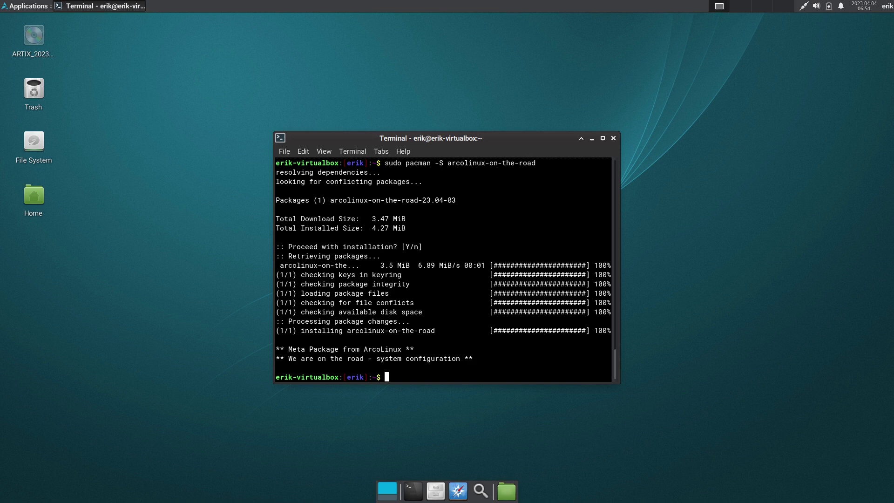
pyautogui.write('otr-')
pyautogui.press('Tab')
pyautogui.press('Tab')
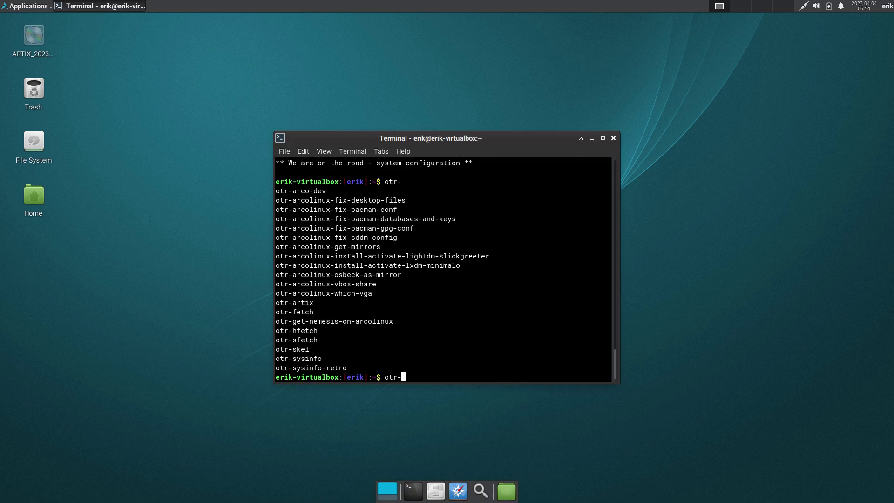
# - Run the otr-artix setup script and let the stalled installation continue to completion
pyautogui.write('artix')
pyautogui.press('Return')
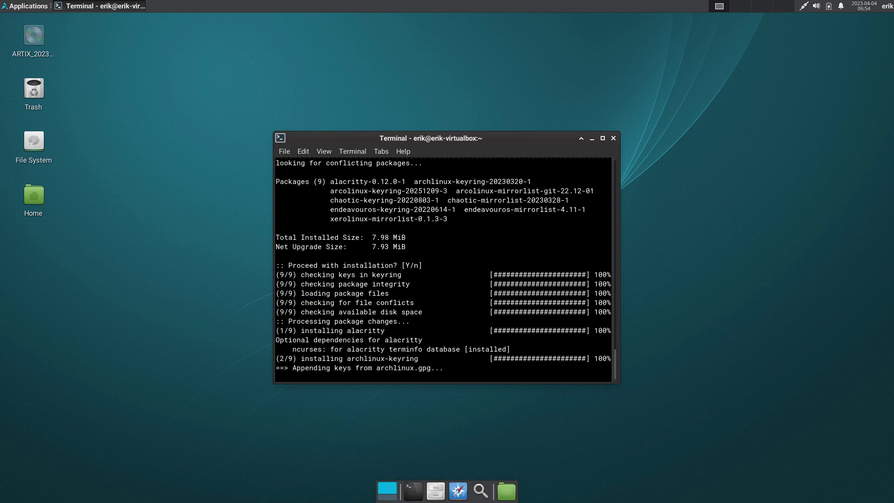
pyautogui.scroll(2, 461, 275)
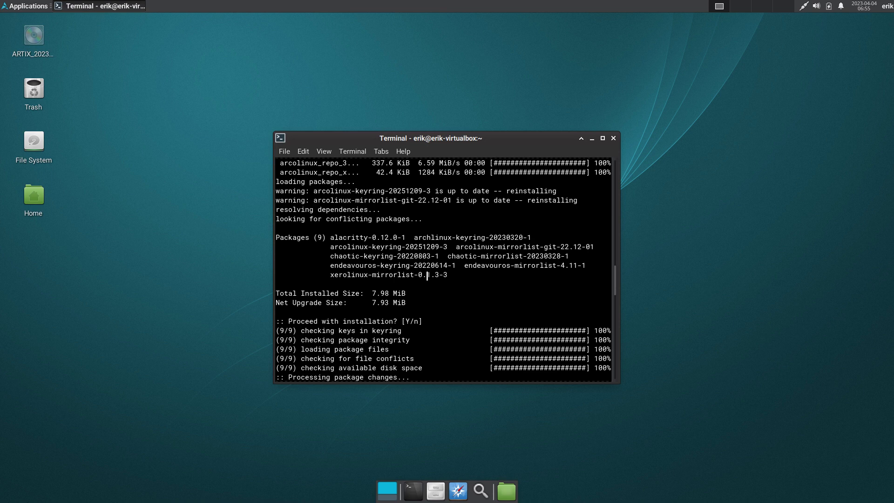
pyautogui.press('Return')
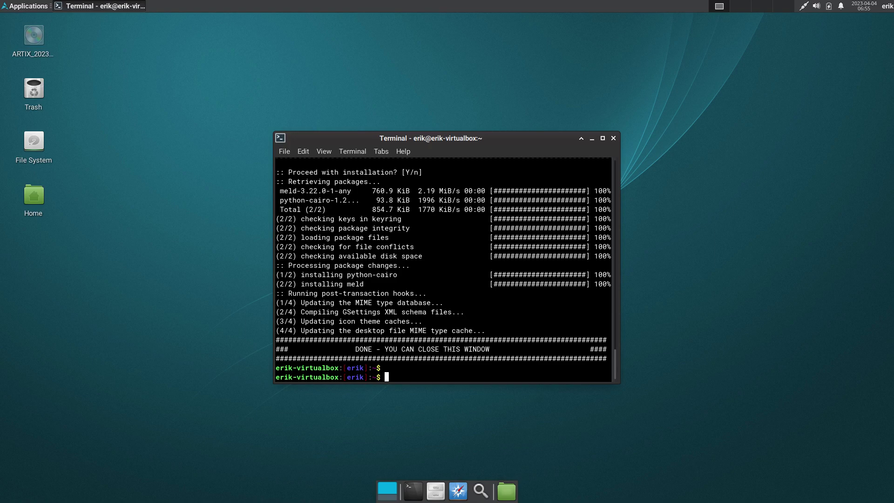
# - Scroll back through the output to check installed packages such as meld and sublime-text-4-4.4143-4
pyautogui.scroll(3, 393, 219)
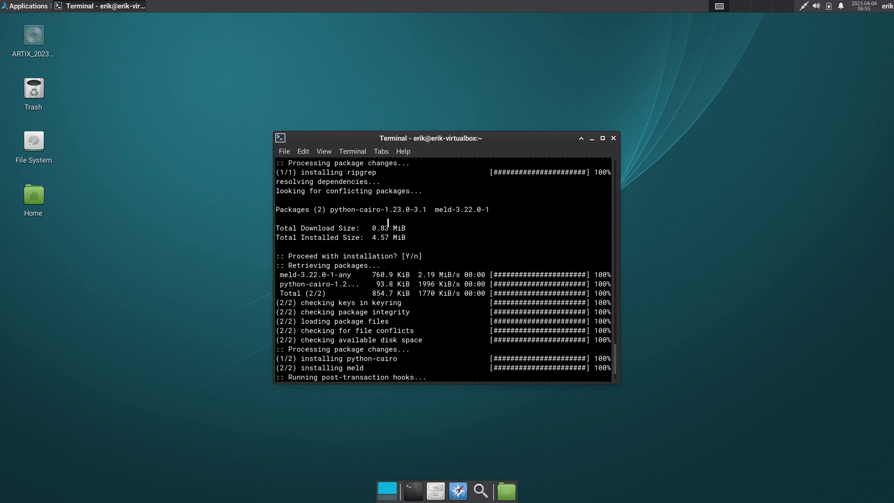
pyautogui.doubleClick(281, 273)
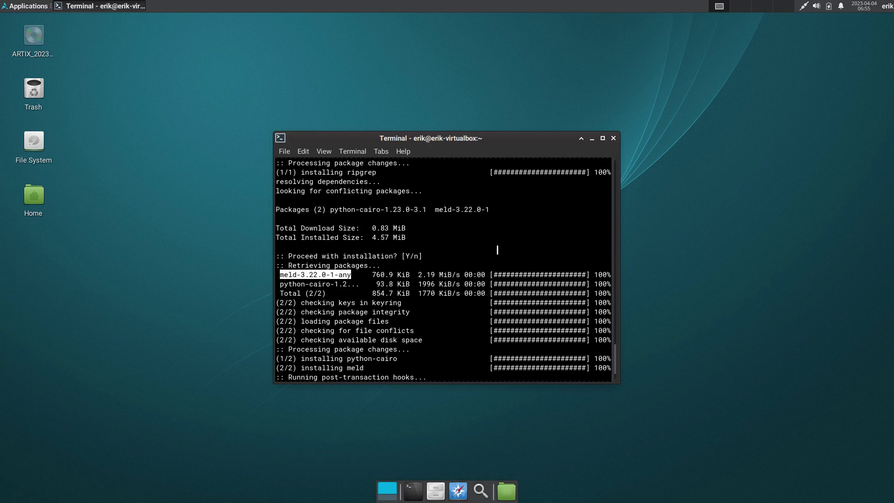
pyautogui.scroll(1, 497, 250)
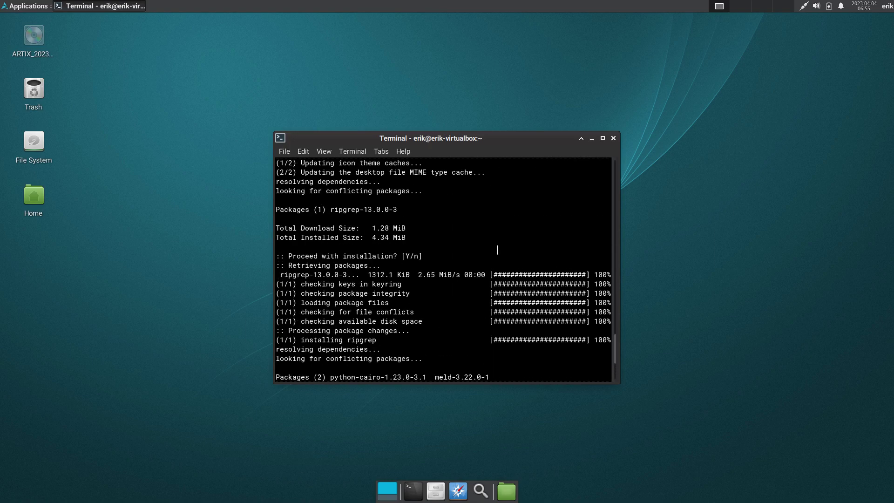
pyautogui.doubleClick(340, 214)
pyautogui.scroll(5, 381, 226)
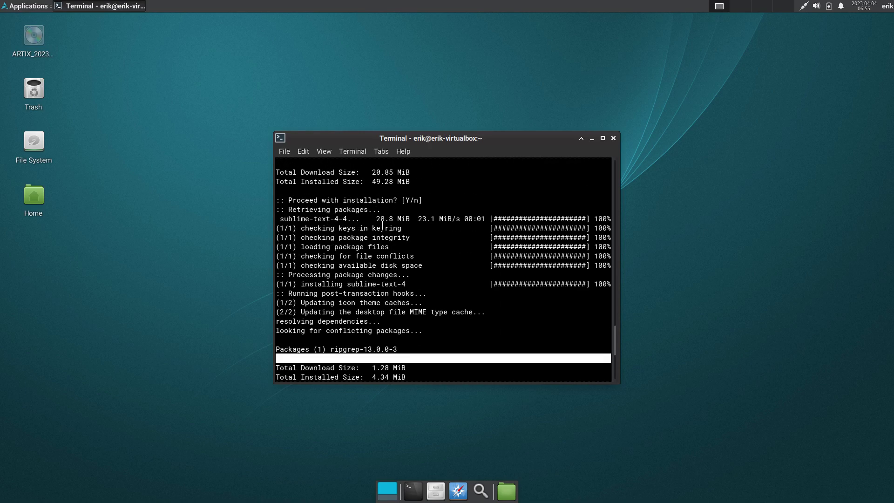
pyautogui.scroll(4, 382, 226)
pyautogui.doubleClick(370, 265)
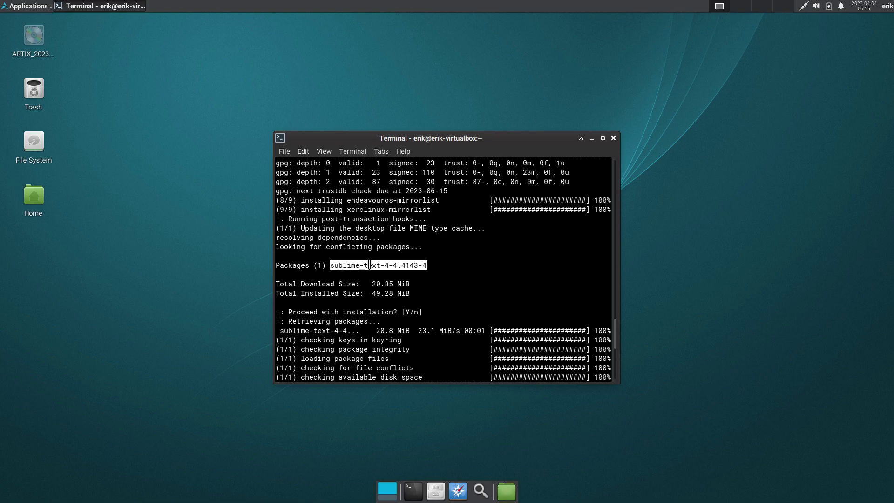
pyautogui.scroll(9, 427, 265)
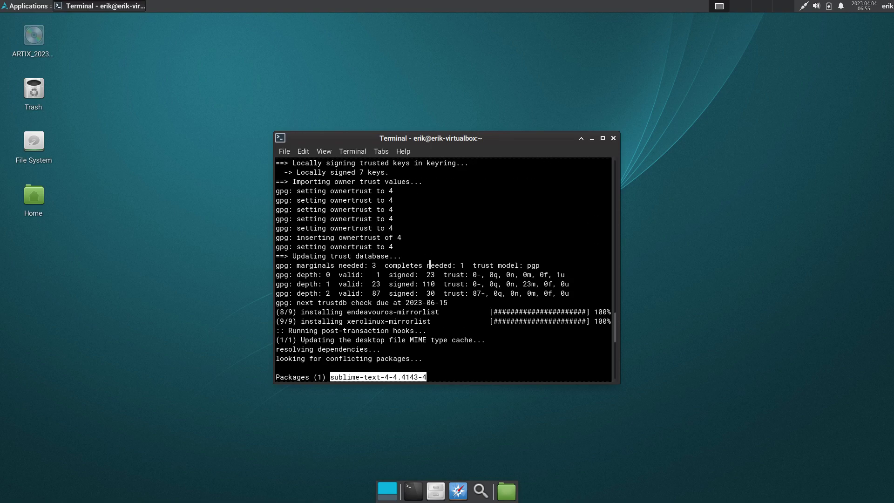
pyautogui.scroll(15, 430, 265)
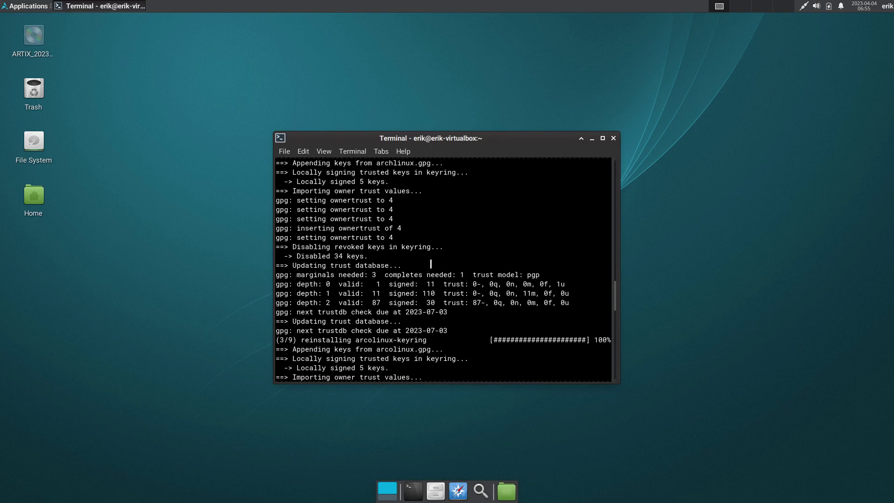
pyautogui.scroll(1, 455, 266)
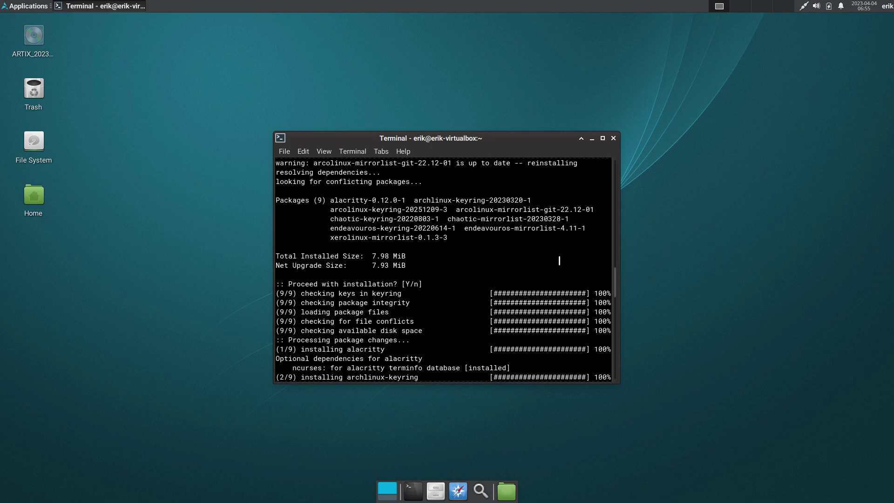
pyautogui.scroll(-20, 559, 260)
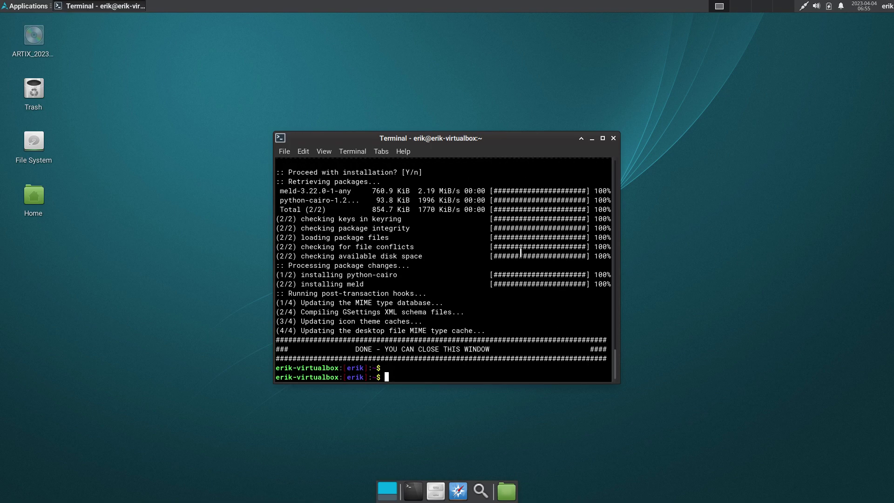
# - Rerun the archlinux-tweak-tool-git install and confirm it along with its dependencies
pyautogui.write('sudo pacman -S arcolinux-on-the-road')
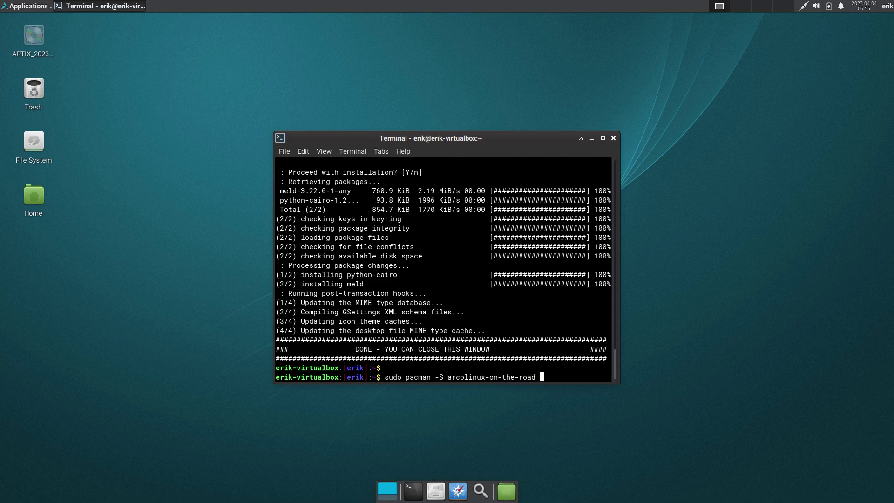
pyautogui.press('Up')
pyautogui.press('Up')
pyautogui.press('Return')
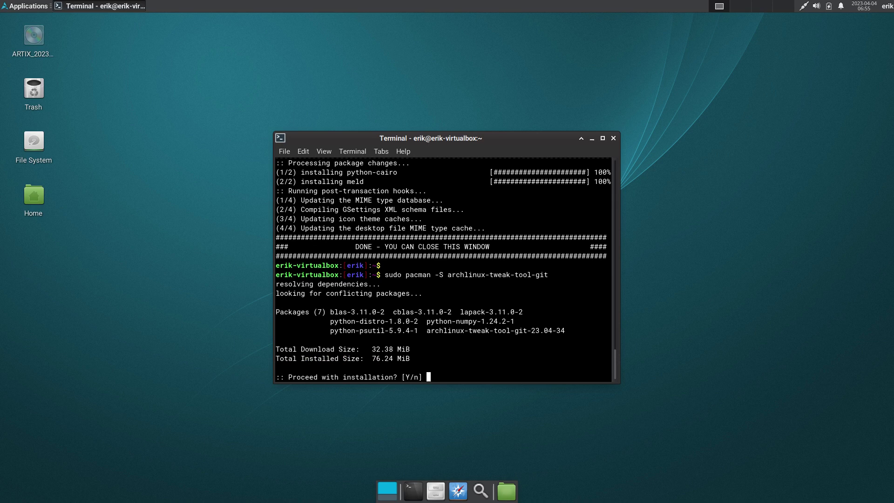
pyautogui.press('Return')
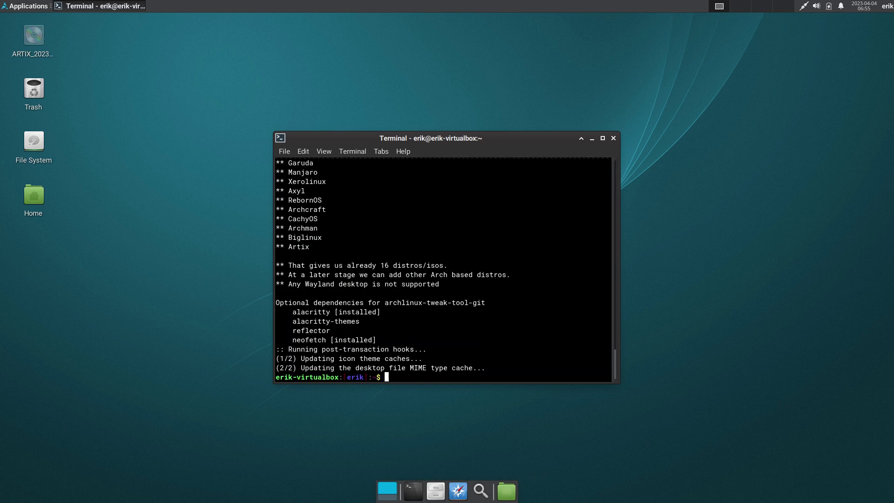
# - Launch the tweak tool with 'att' and authenticate with the administrator password
pyautogui.write('att')
pyautogui.press('Return')
pyautogui.write('****')
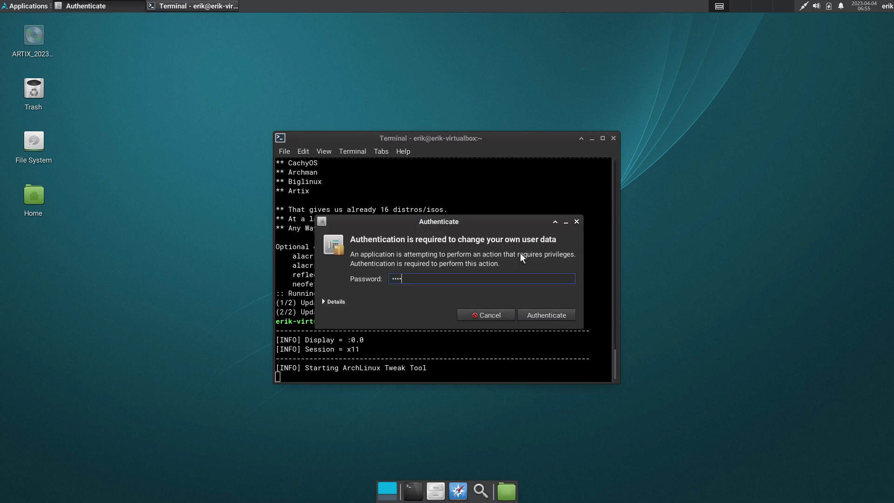
pyautogui.press('Return')
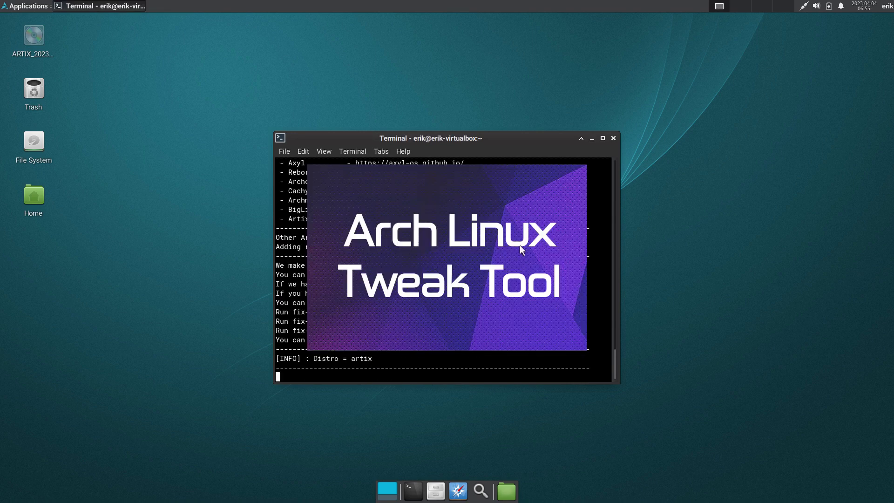
# - Move the terminal and tweak tool windows apart, open the Pacman config editor, and toggle the ArcoLinux repo switch
pyautogui.moveTo(417, 134); pyautogui.dragTo(172, 90)
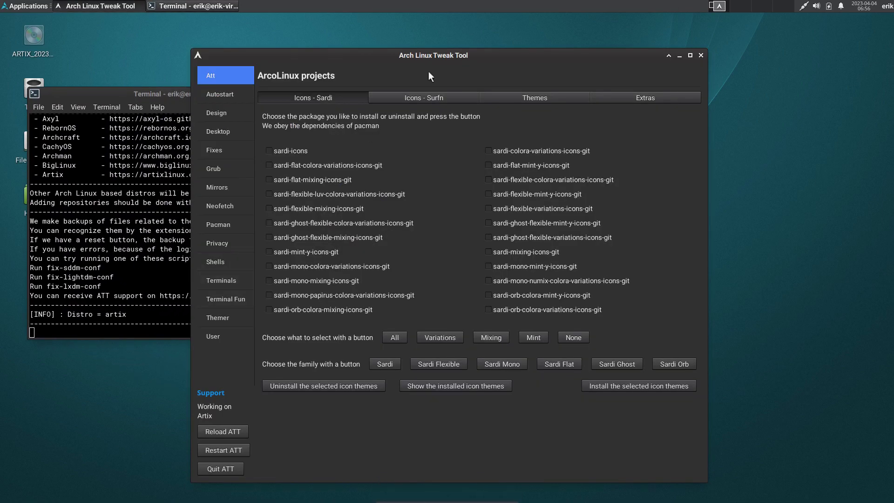
pyautogui.moveTo(468, 56); pyautogui.dragTo(605, 21)
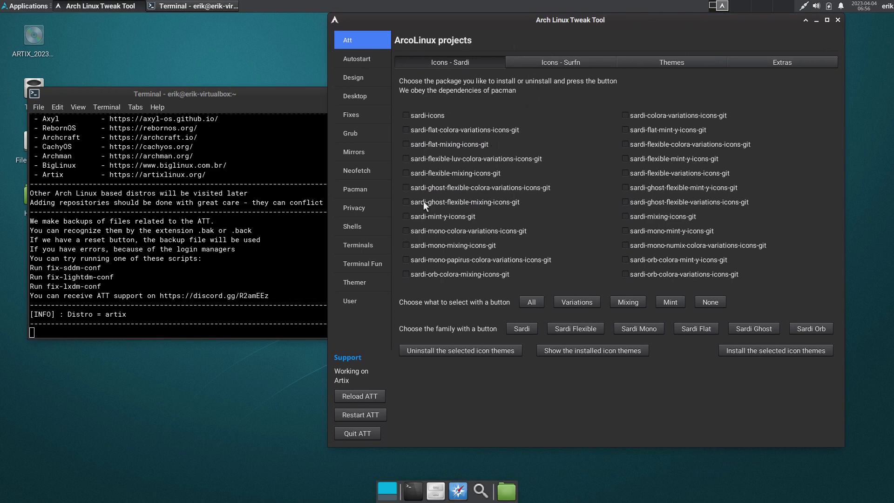
pyautogui.click(380, 190)
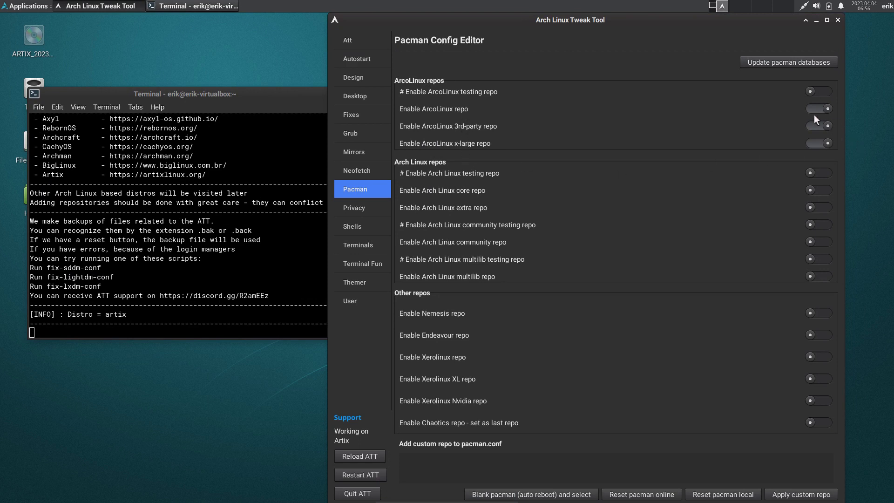
pyautogui.click(812, 126)
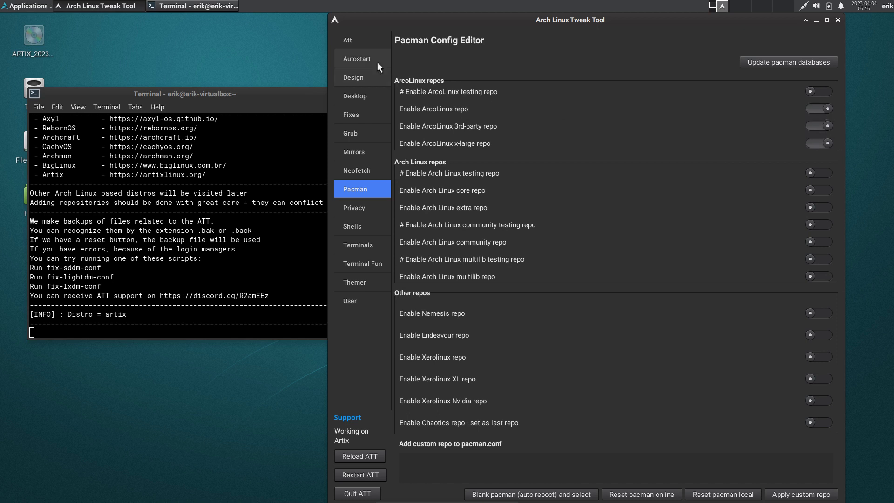
# - Install the sardi-icons theme from the ArcoLinux projects page
pyautogui.click(356, 37)
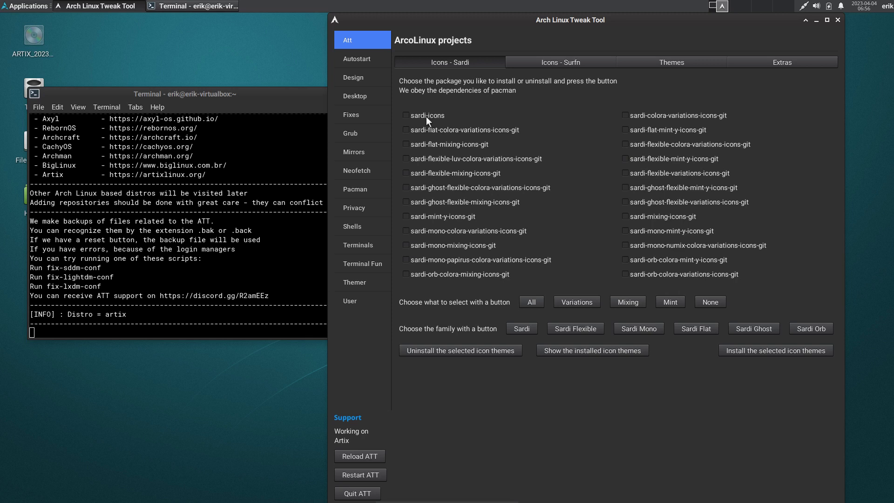
pyautogui.click(754, 350)
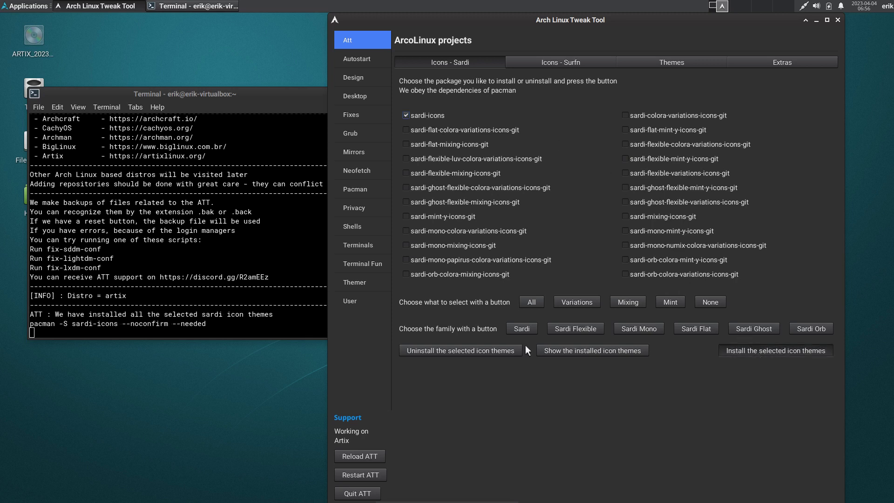
pyautogui.moveTo(279, 323); pyautogui.dragTo(25, 323)
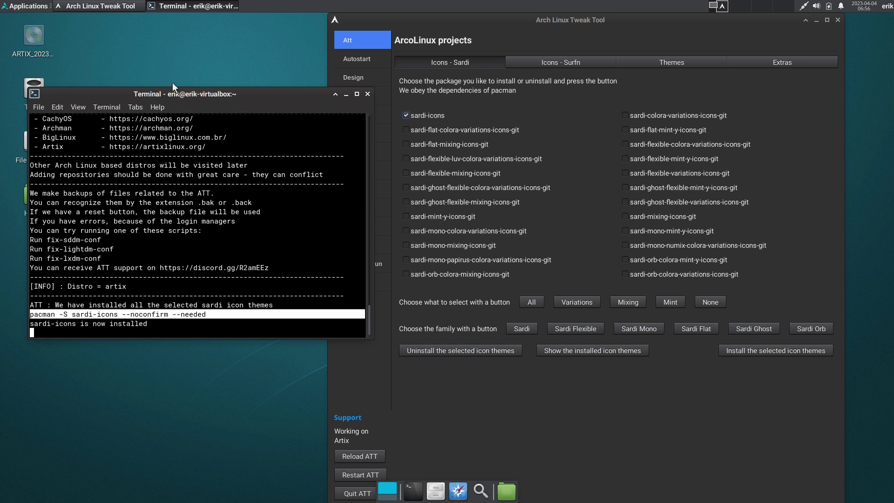
# - Install the surfn-icons-git package from the Surfn icons section
pyautogui.click(565, 57)
pyautogui.click(565, 58)
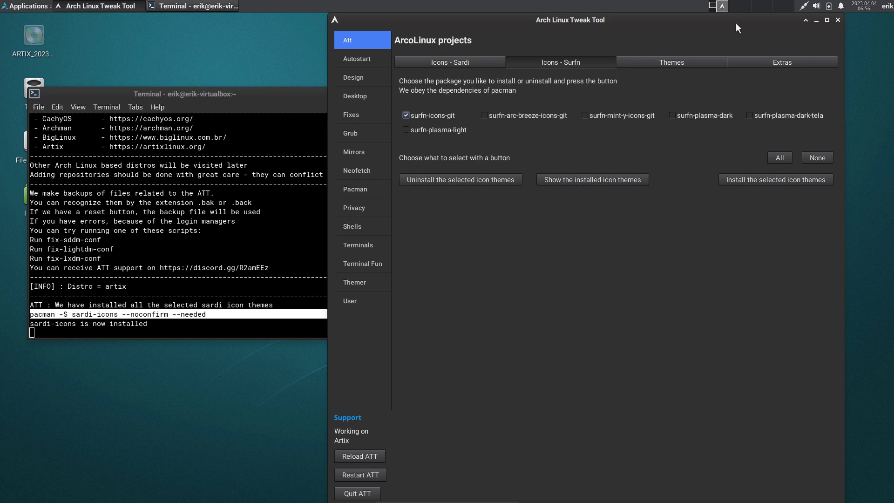
pyautogui.moveTo(735, 21); pyautogui.dragTo(727, 62)
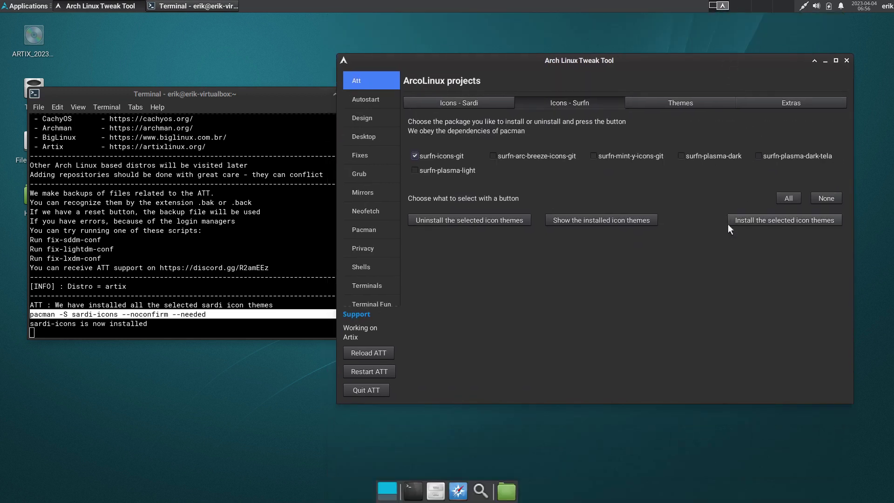
pyautogui.click(781, 221)
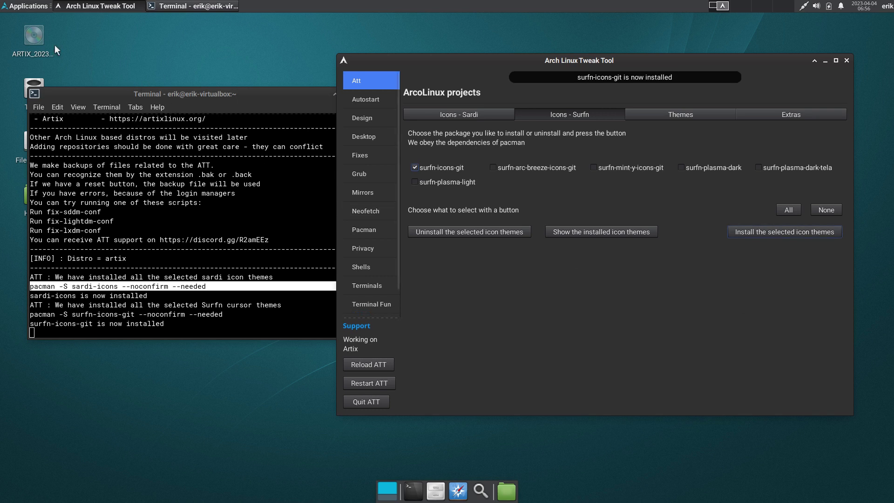
pyautogui.click(25, 5)
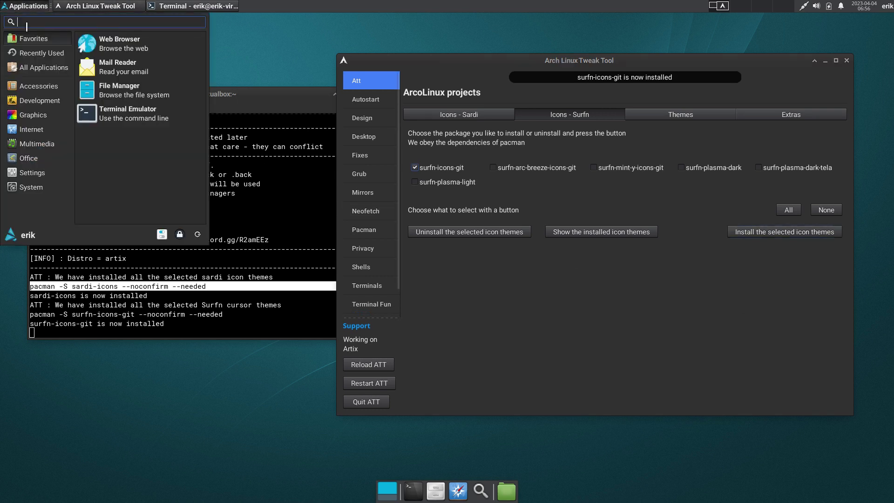
# - Open the Xfce Appearance settings from the Settings Manager and move the window aside
pyautogui.click(162, 235)
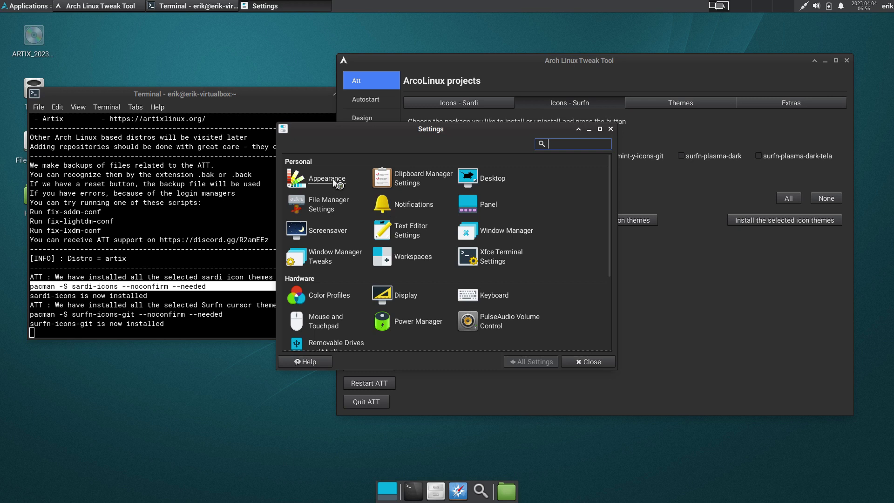
pyautogui.click(334, 178)
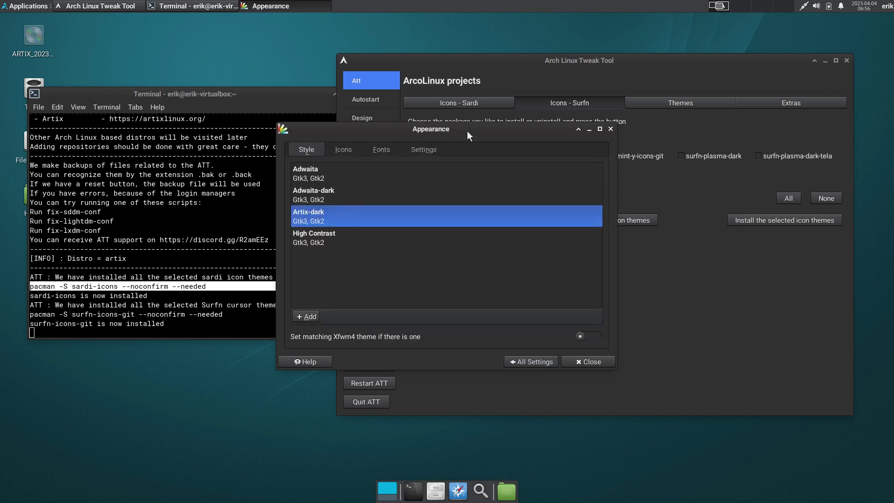
pyautogui.moveTo(468, 131); pyautogui.dragTo(412, 211)
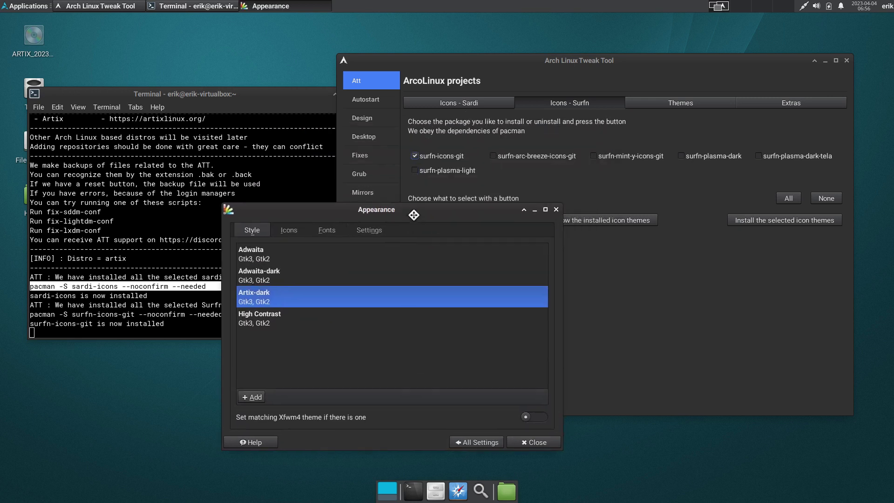
# - Show the tweak tool's list of arcolinux-arc themes on the Att page
pyautogui.click(381, 119)
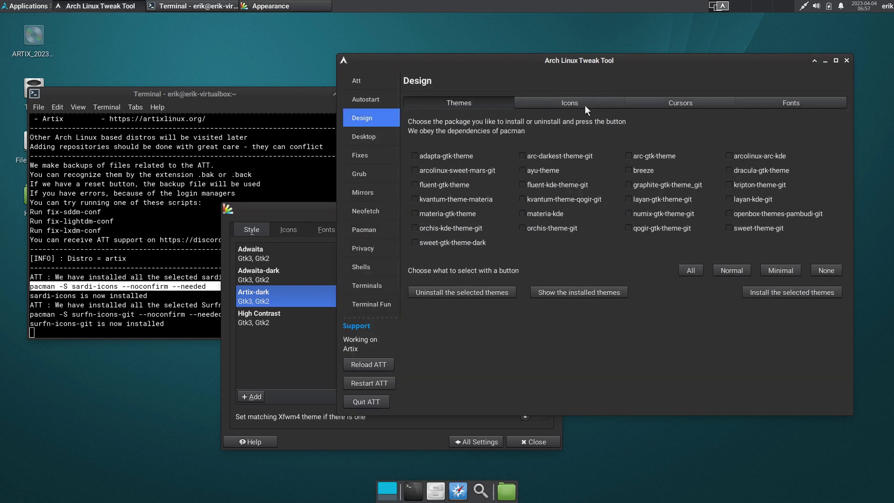
pyautogui.click(383, 79)
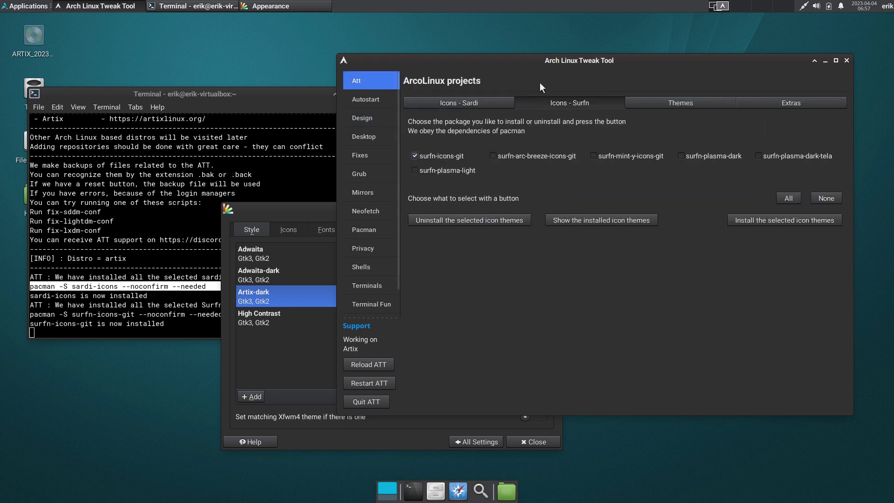
pyautogui.click(705, 108)
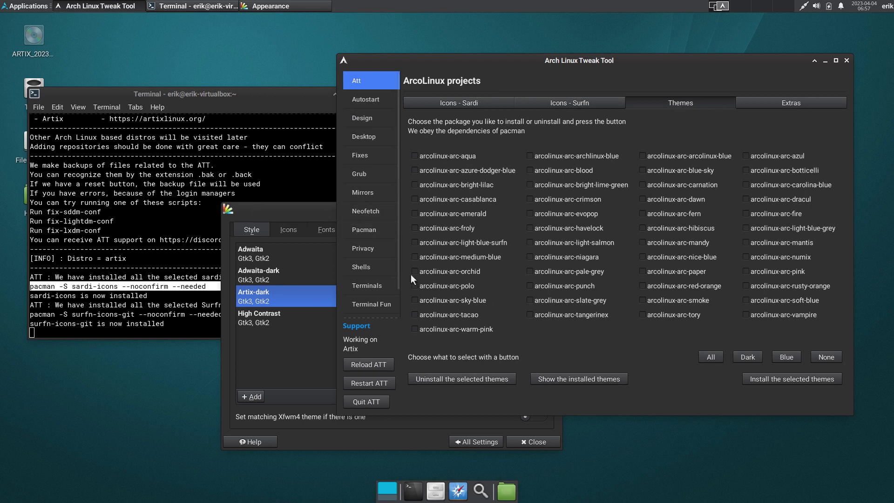
# - In the Icons tab, apply the Sardi Qogir and then the Surfn Dracul icon themes
pyautogui.click(308, 207)
pyautogui.click(289, 228)
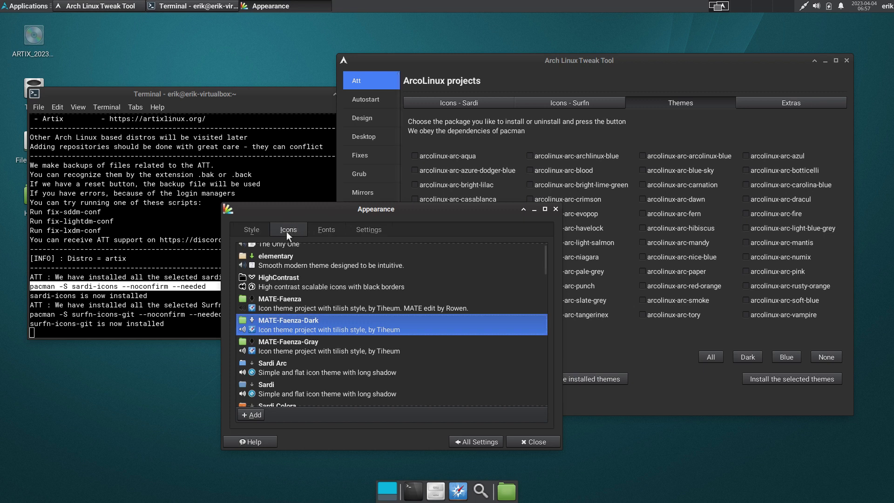
pyautogui.scroll(-10, 347, 338)
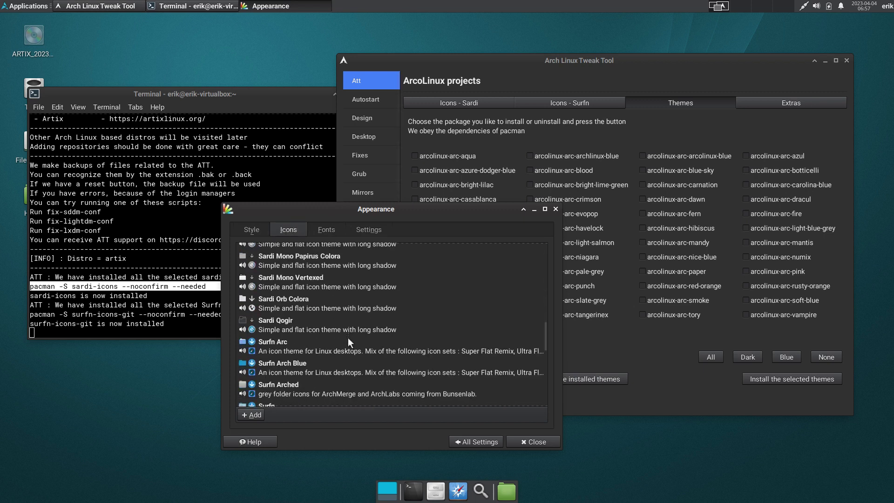
pyautogui.click(292, 328)
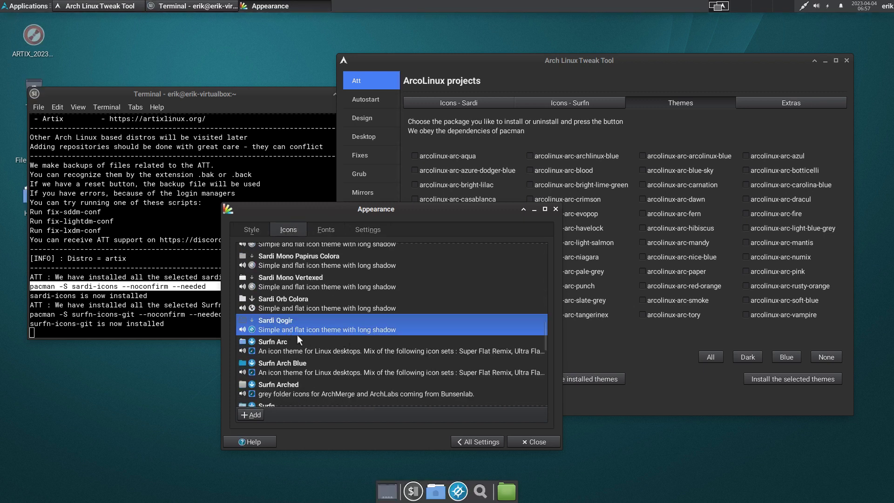
pyautogui.click(25, 8)
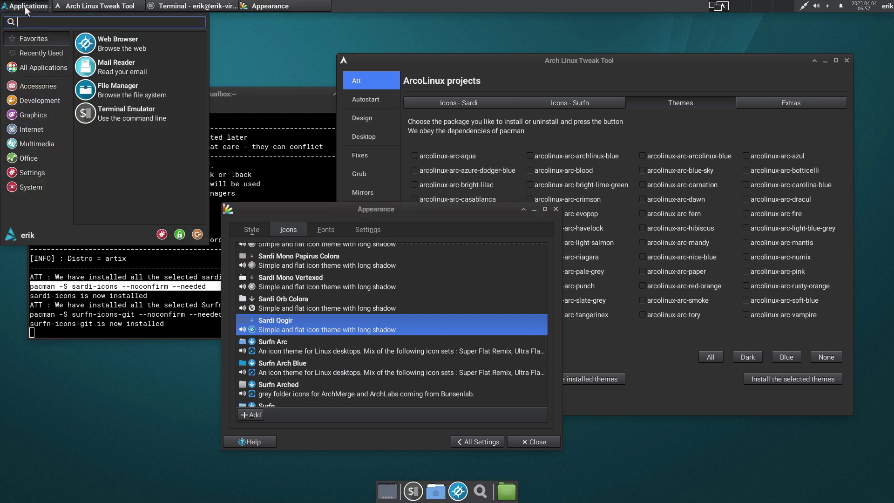
pyautogui.click(393, 418)
pyautogui.scroll(-3, 370, 396)
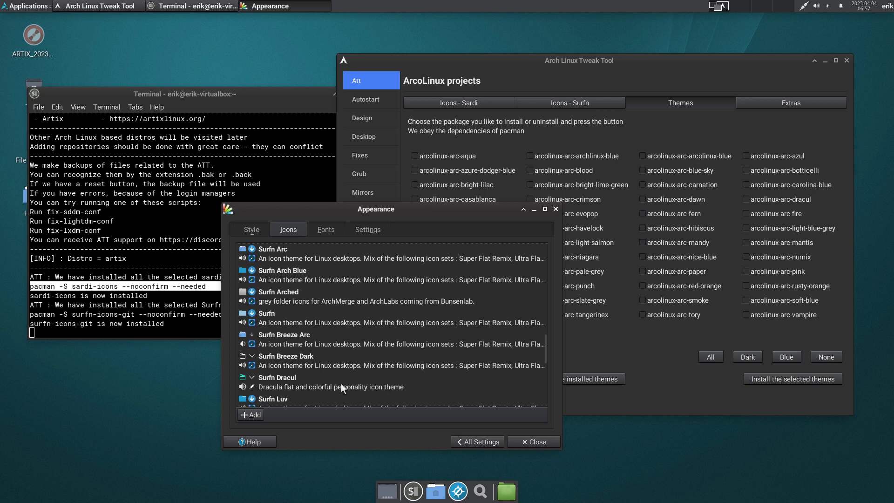
pyautogui.click(342, 380)
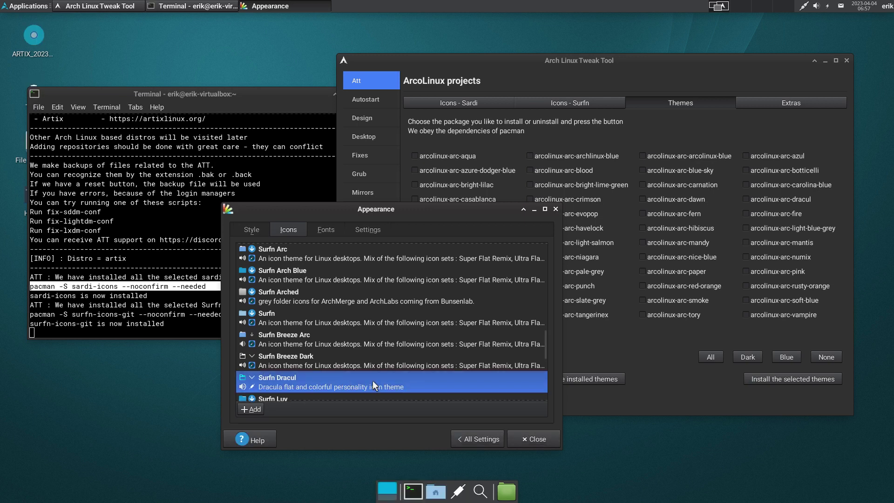
# - Open the home folder in Thunar and place it top-left to preview the icons
pyautogui.click(29, 7)
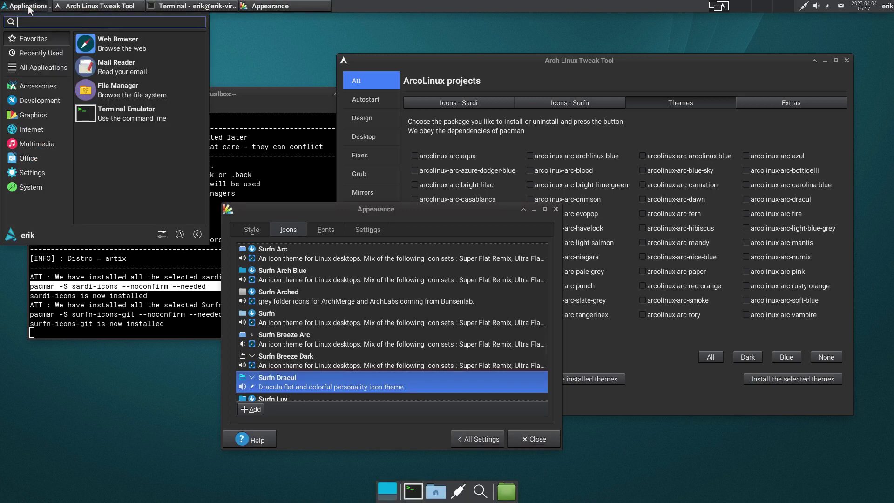
pyautogui.click(42, 176)
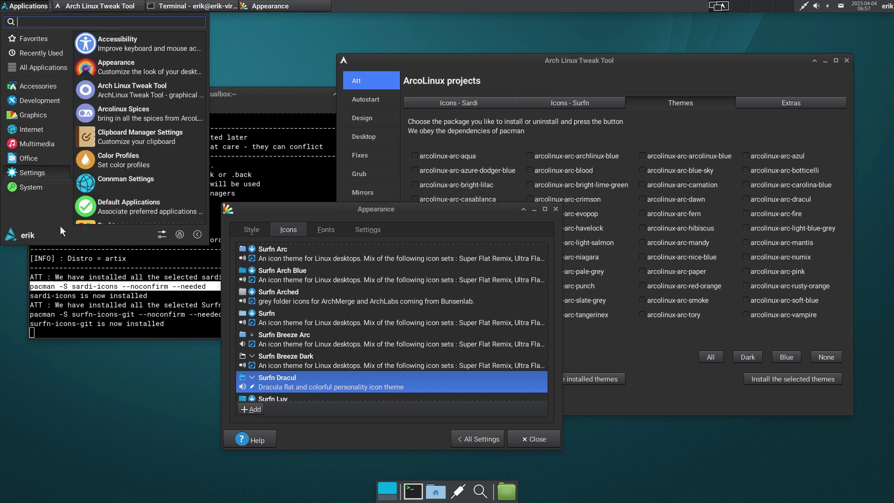
pyautogui.click(222, 481)
pyautogui.click(436, 491)
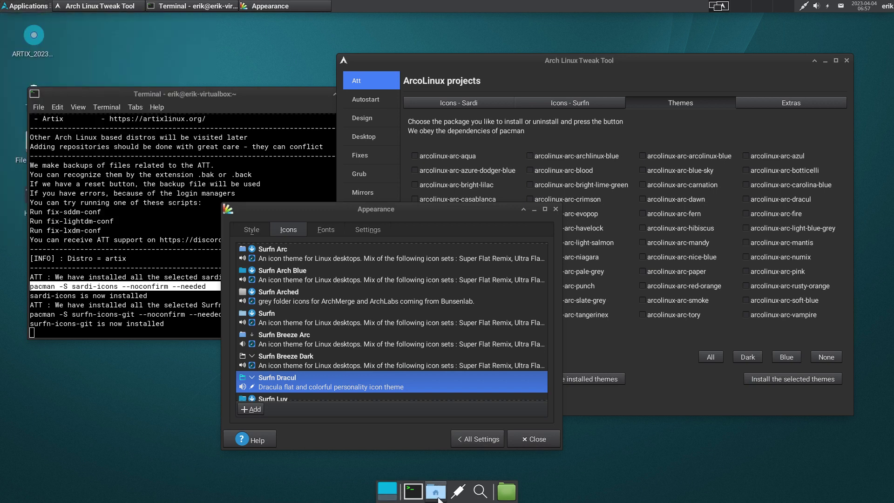
pyautogui.moveTo(497, 147); pyautogui.dragTo(280, 54)
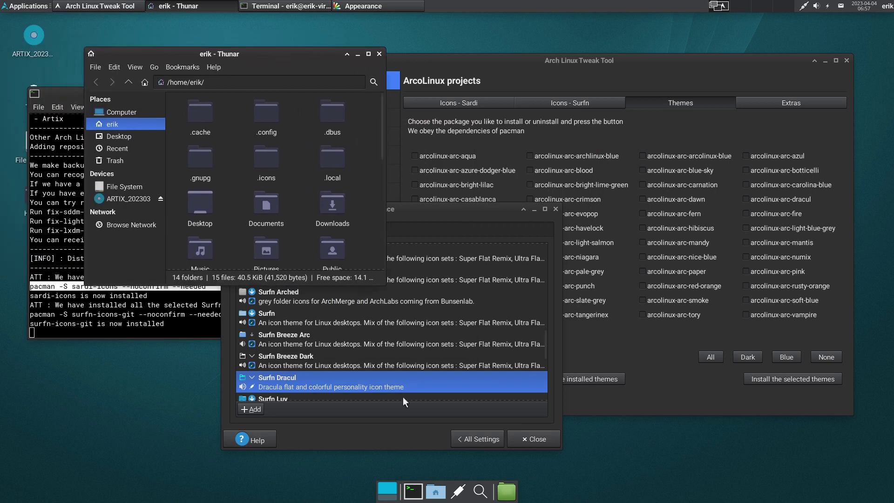
pyautogui.scroll(-4, 337, 381)
pyautogui.scroll(-2, 340, 364)
# - Try Surfn Numix, Numix Misty, Orange and Papirus Grey, settle on Surfn Tela, and close Appearance
pyautogui.click(303, 357)
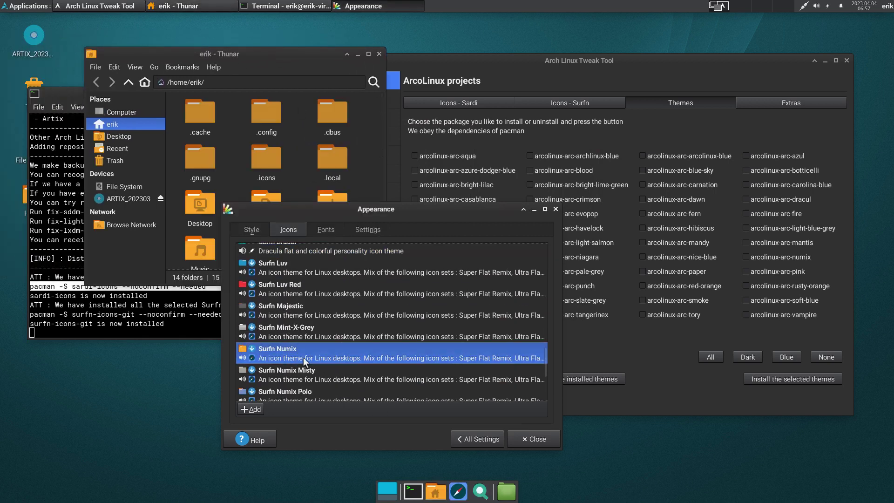
pyautogui.click(302, 373)
pyautogui.scroll(-3, 309, 372)
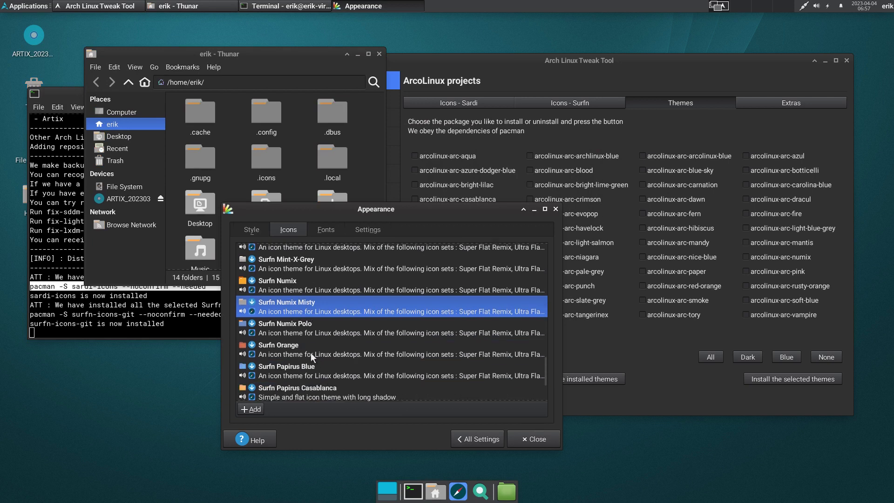
pyautogui.click(309, 354)
pyautogui.scroll(-3, 308, 356)
pyautogui.click(306, 351)
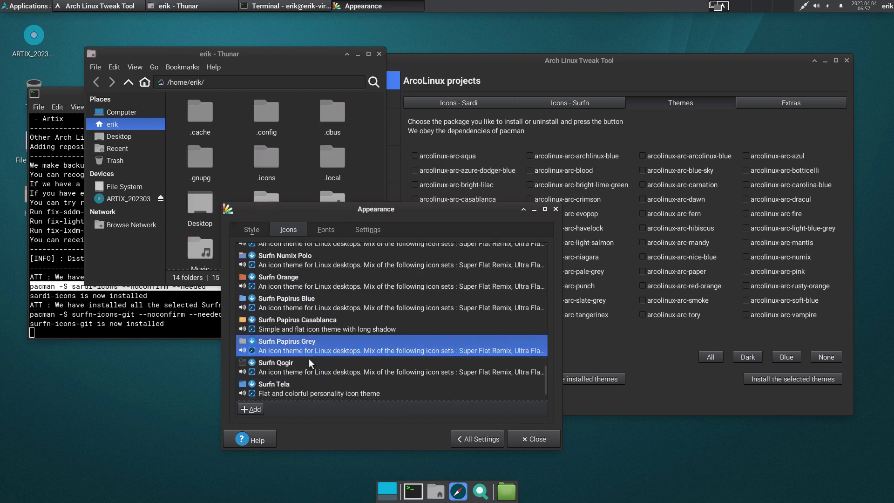
pyautogui.scroll(-2, 309, 358)
pyautogui.click(303, 349)
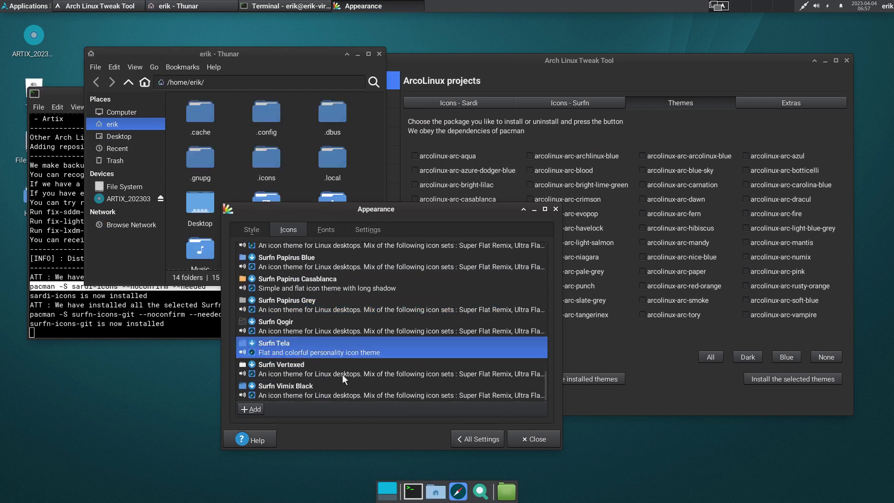
pyautogui.click(542, 437)
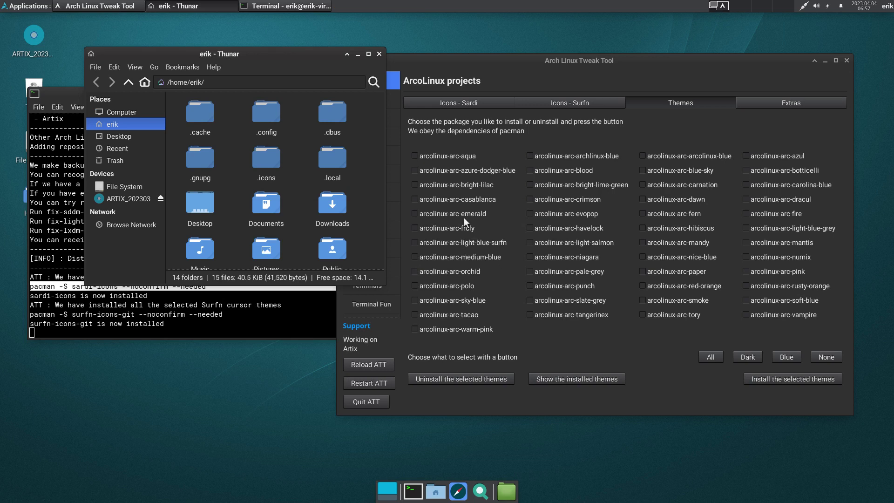
# - Close Thunar, show the tweak tool's Desktop Installer page, and separate the tweak tool and terminal windows
pyautogui.click(380, 55)
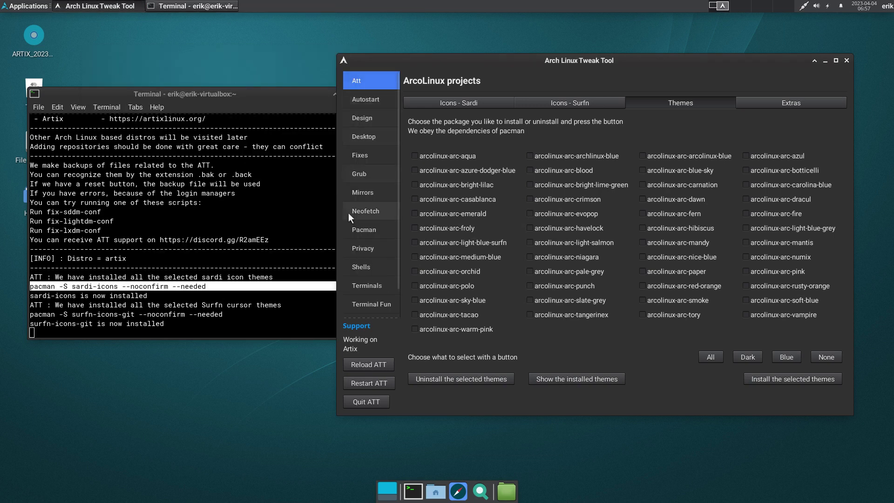
pyautogui.click(371, 102)
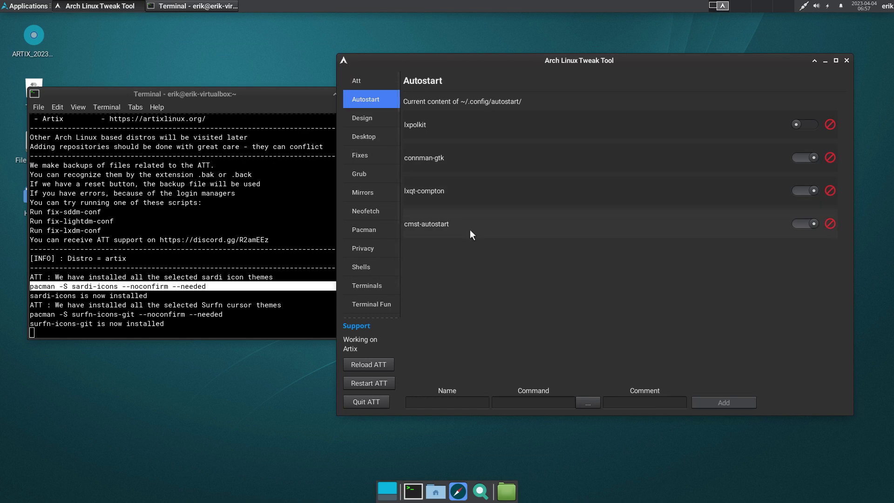
pyautogui.click(368, 135)
pyautogui.moveTo(609, 64); pyautogui.dragTo(642, 49)
pyautogui.moveTo(245, 94); pyautogui.dragTo(238, 179)
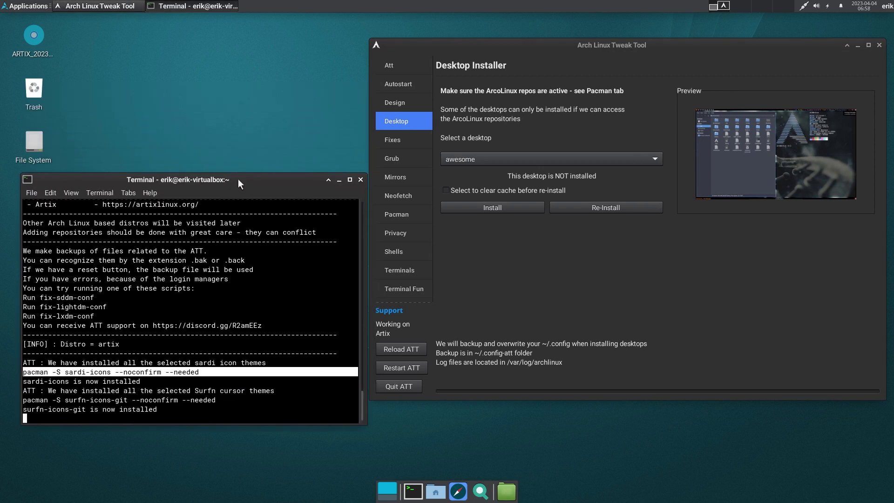
# - In a new terminal, run 'sudo pacman -Syyu' to upgrade chaotic-mirrorlist, then close that window
pyautogui.click(412, 491)
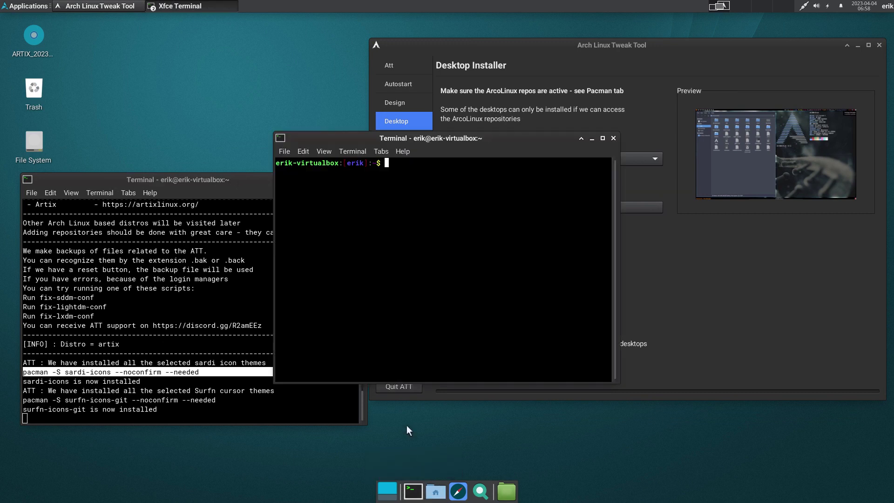
pyautogui.write('sudo pacman -Syyu')
pyautogui.press('Return')
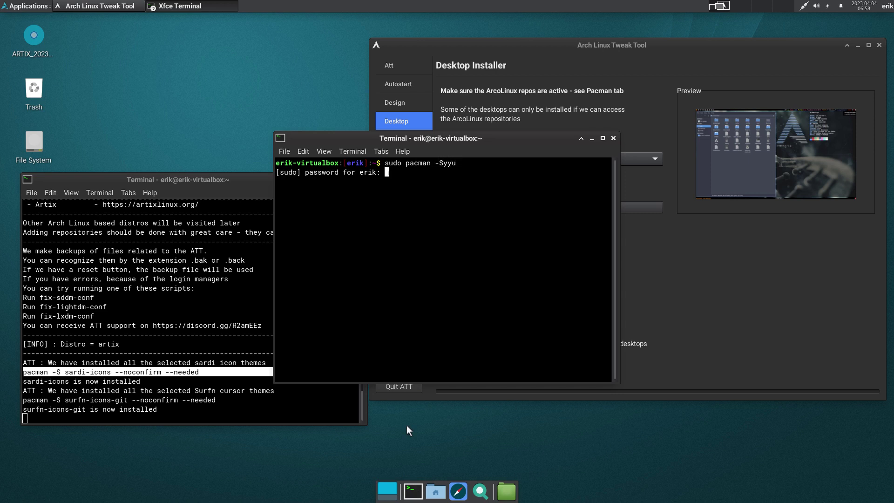
pyautogui.press('Return')
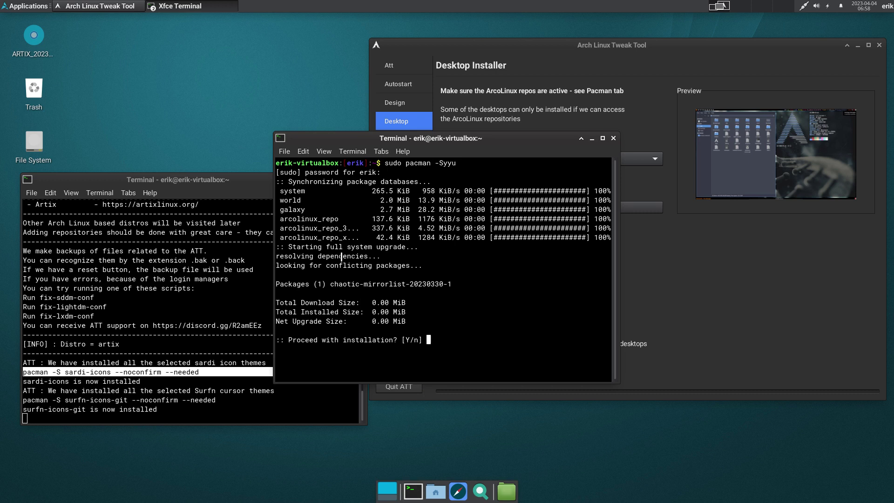
pyautogui.press('Return')
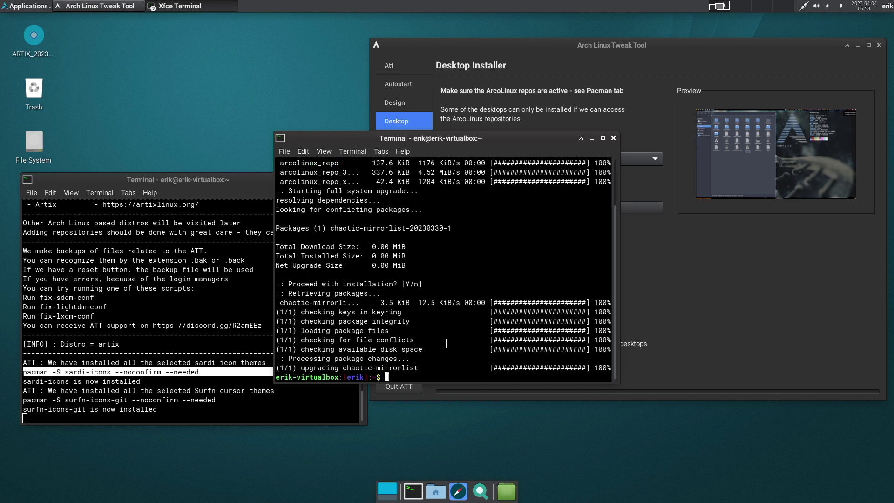
pyautogui.click(612, 138)
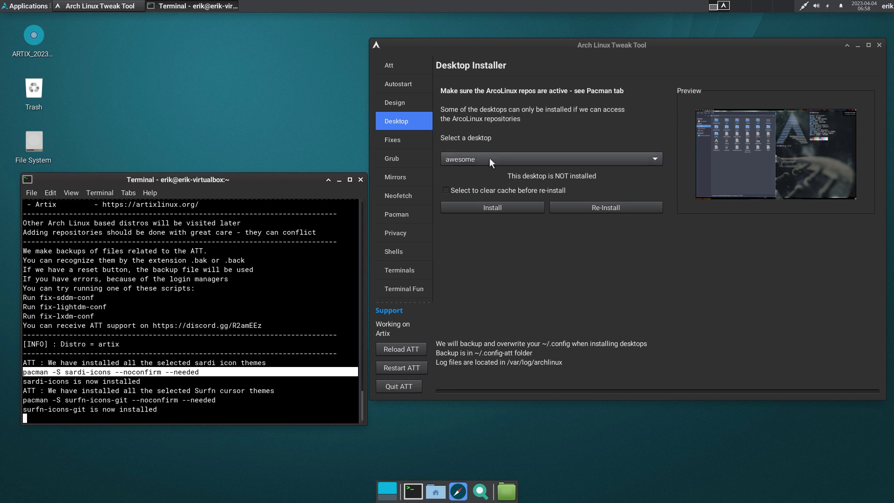
# - Try installing the awesome and bspwm desktops, which fail on missing vicious and alacritty
pyautogui.click(496, 206)
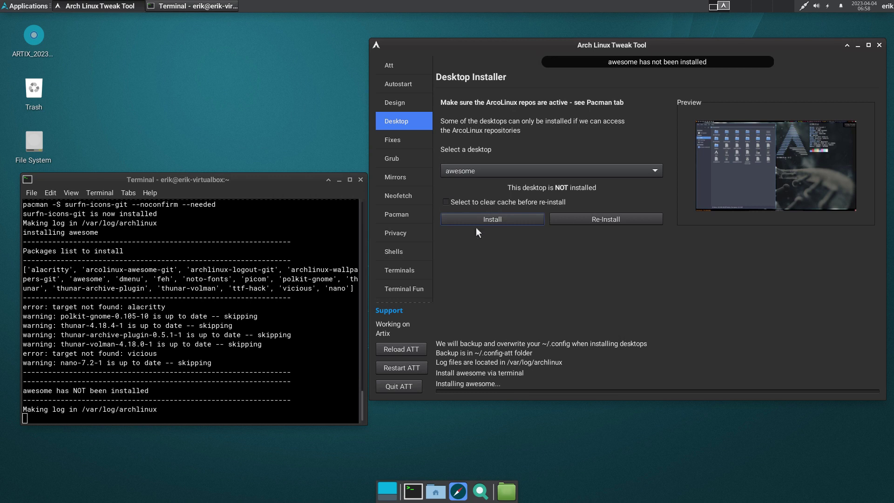
pyautogui.tripleClick(49, 391)
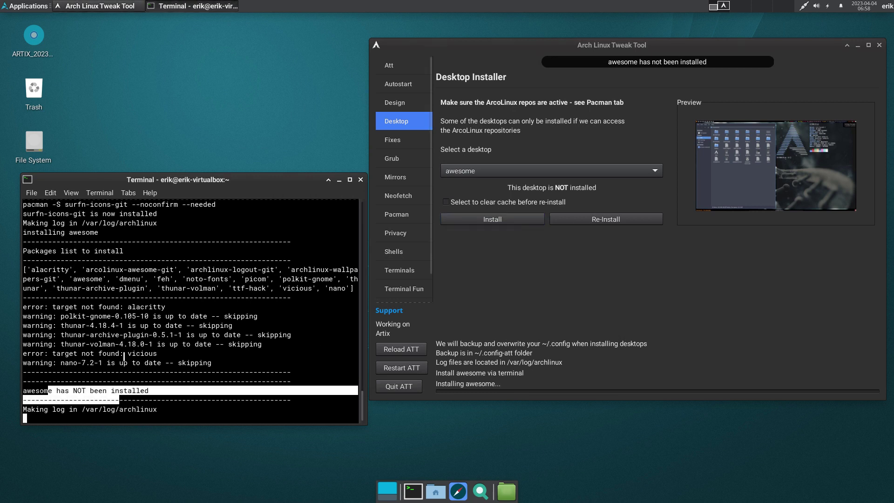
pyautogui.click(140, 356)
pyautogui.doubleClick(141, 354)
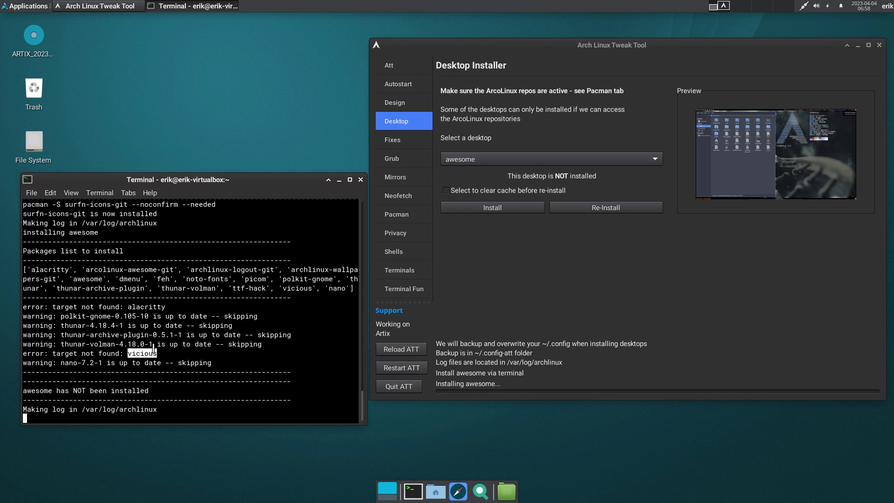
pyautogui.click(495, 163)
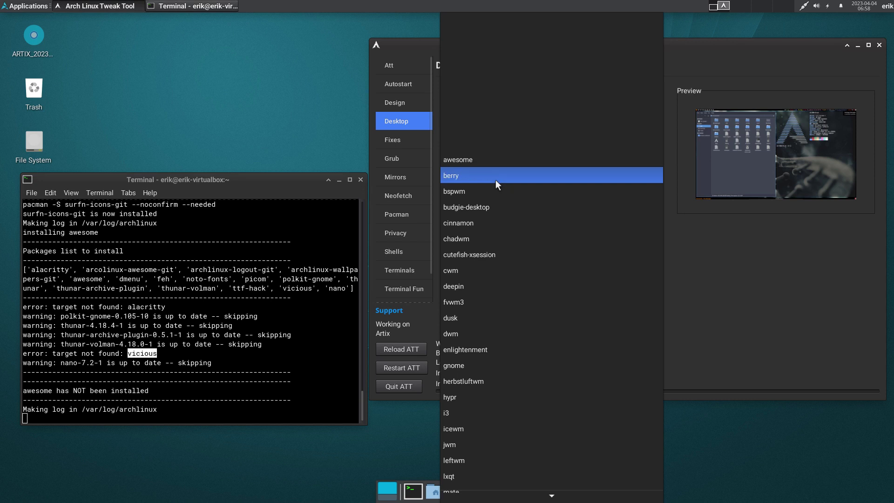
pyautogui.click(493, 192)
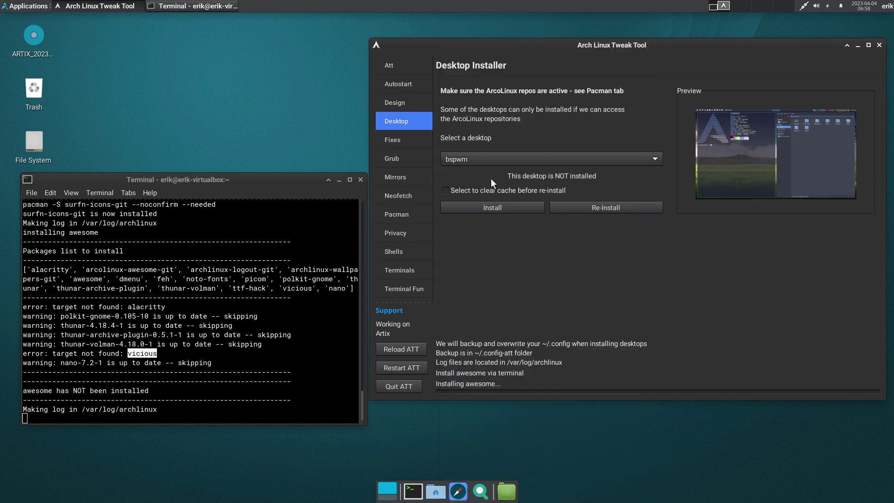
pyautogui.click(496, 204)
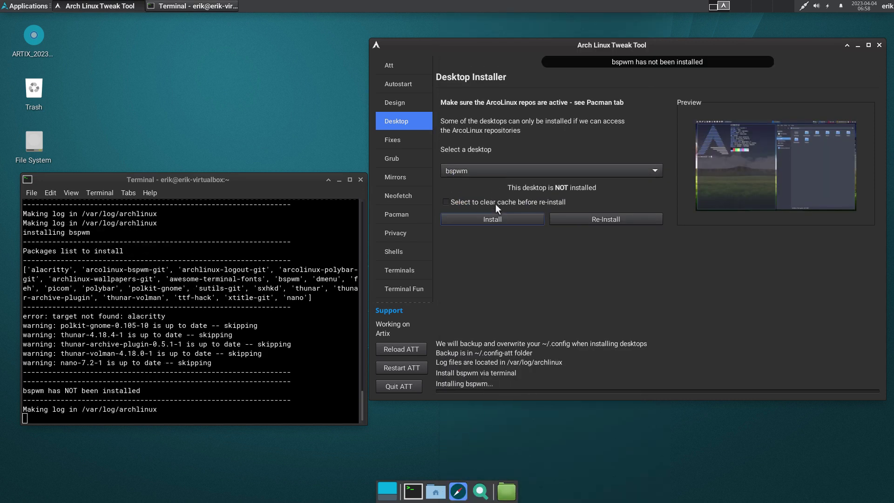
pyautogui.doubleClick(153, 315)
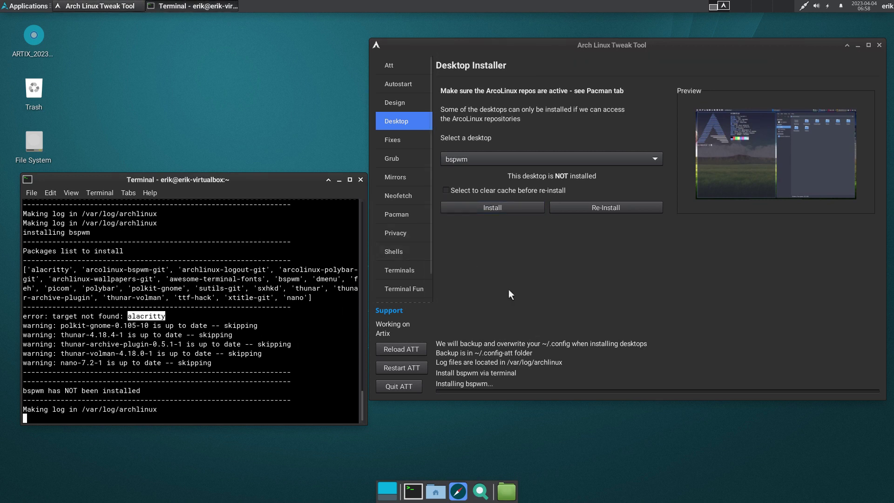
# - Try installing the dwm and dusk desktops, which fail on missing gsimplecal and alacritty
pyautogui.click(473, 159)
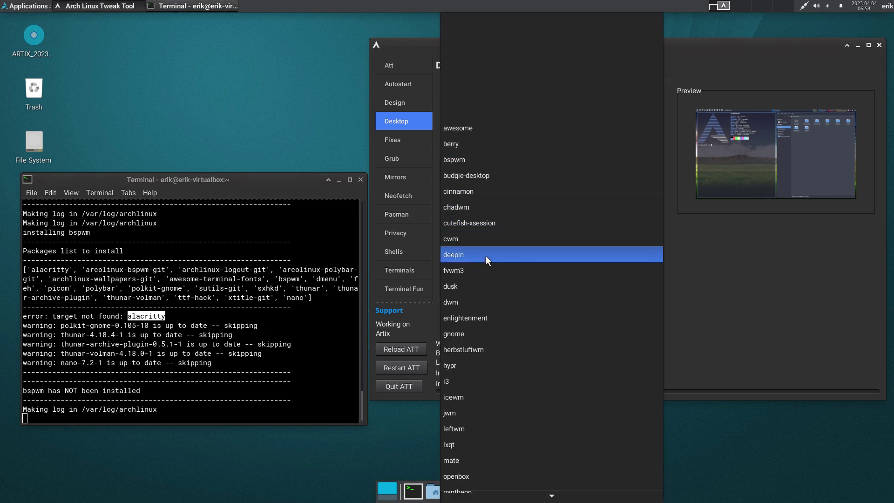
pyautogui.click(482, 302)
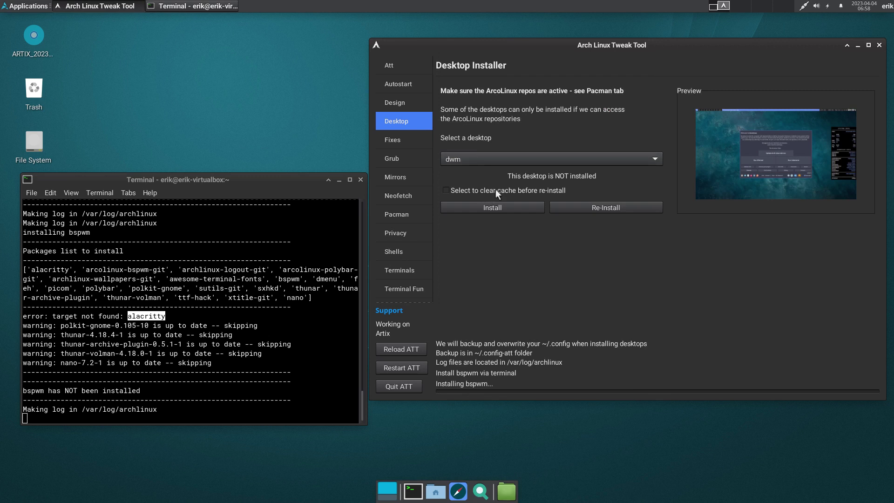
pyautogui.click(507, 211)
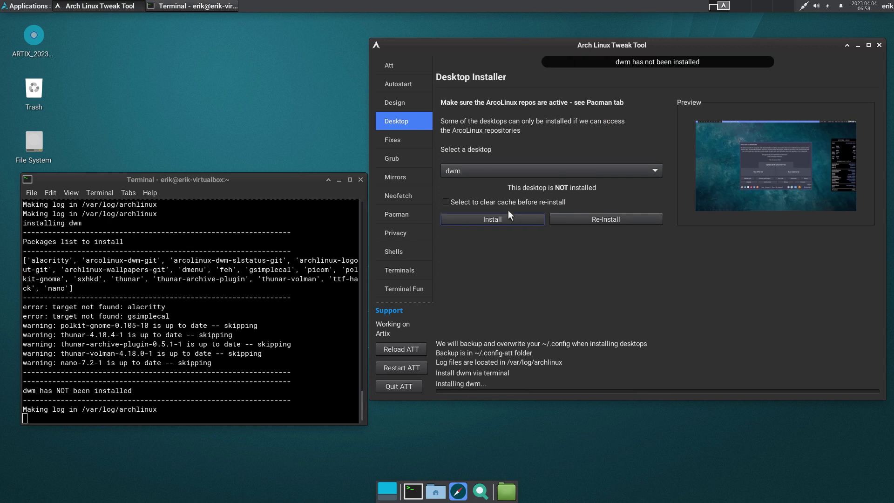
pyautogui.doubleClick(147, 316)
pyautogui.moveTo(145, 308); pyautogui.dragTo(158, 316)
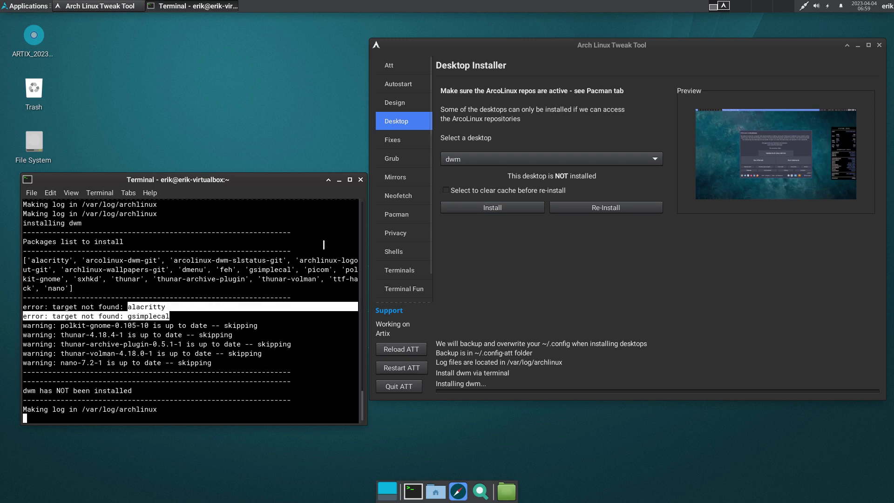
pyautogui.click(496, 160)
pyautogui.click(489, 145)
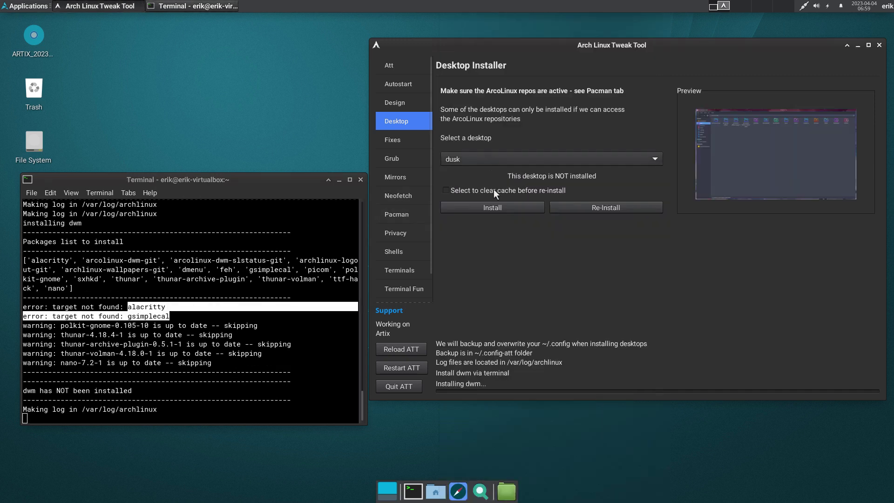
pyautogui.click(488, 212)
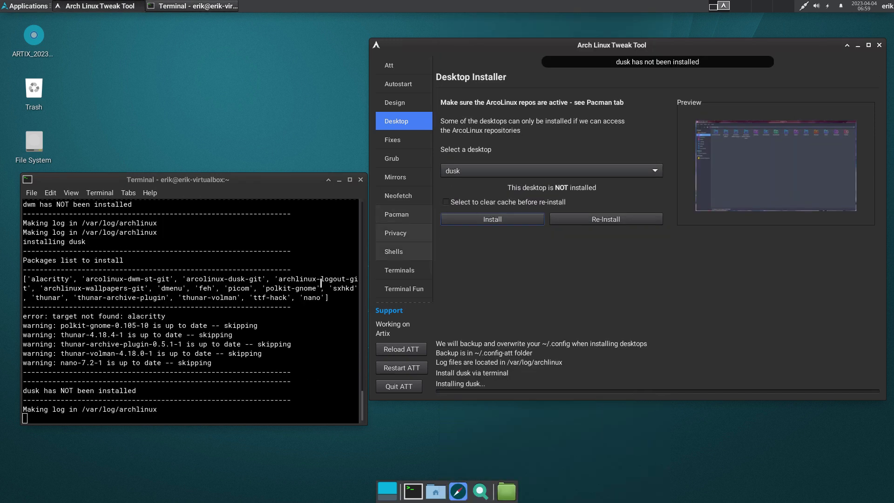
pyautogui.doubleClick(153, 316)
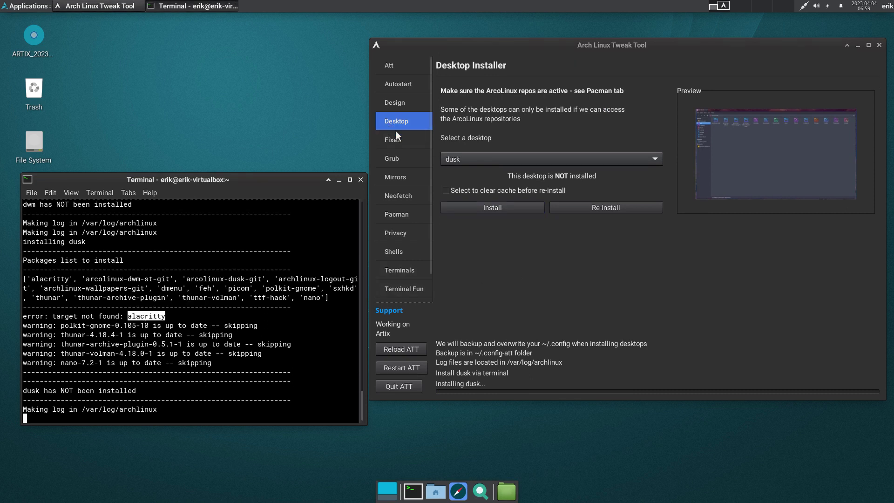
# - Try installing the chadwm desktop from the desktop list
pyautogui.click(460, 152)
pyautogui.click(461, 156)
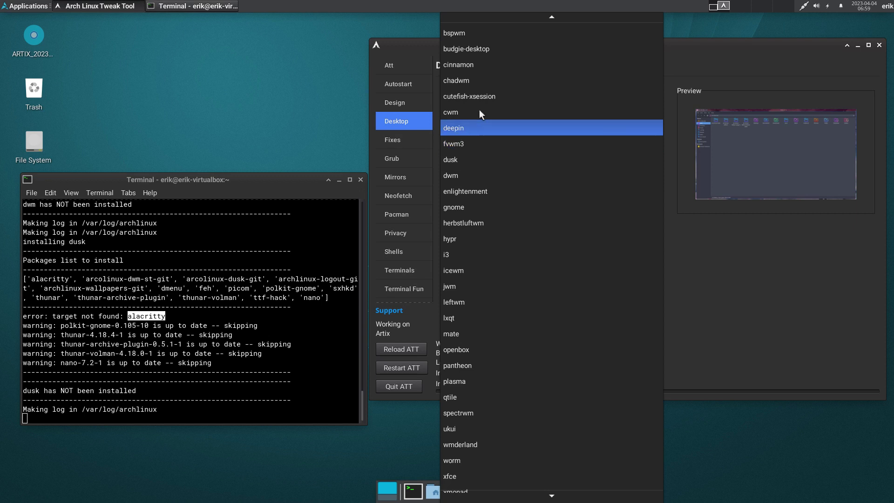
pyautogui.click(513, 78)
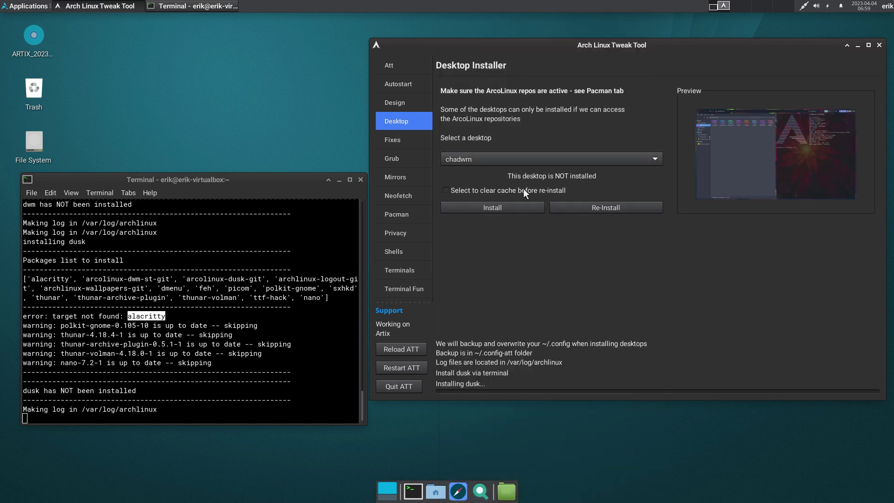
pyautogui.click(513, 208)
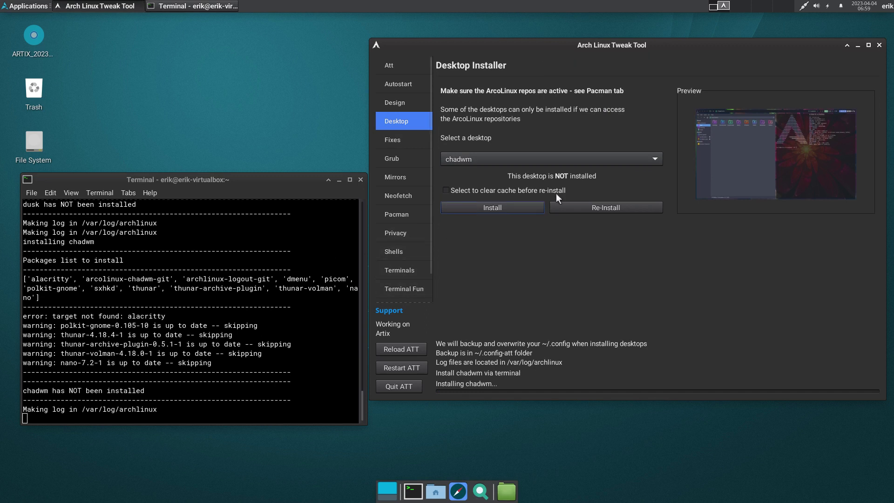
# - Try installing herbstluftwm, note the missing alacritty package, and quit ATT
pyautogui.click(528, 159)
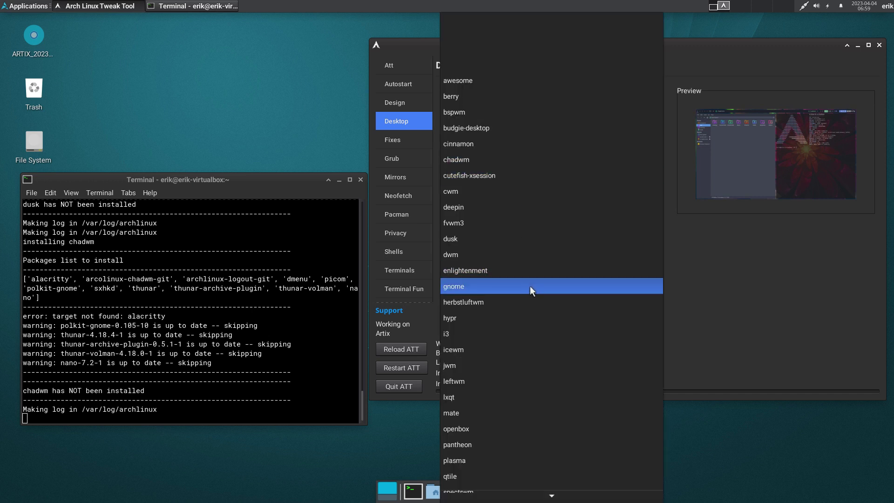
pyautogui.click(538, 300)
pyautogui.click(481, 212)
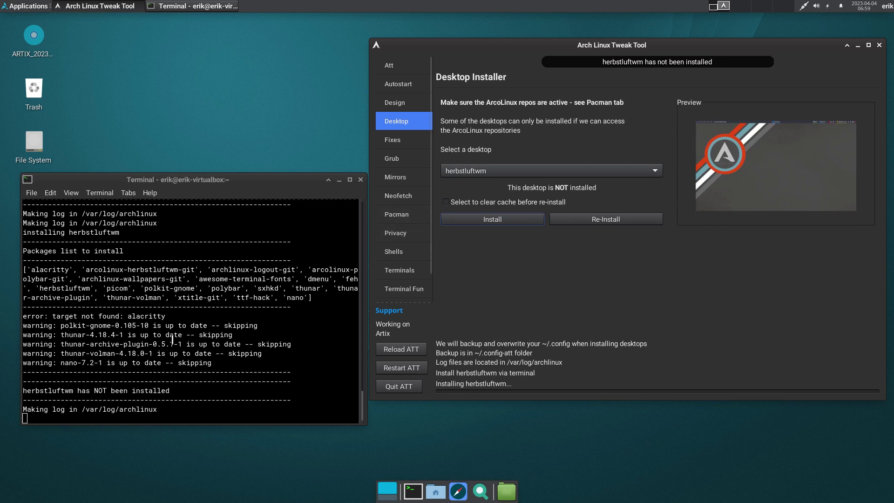
pyautogui.doubleClick(140, 315)
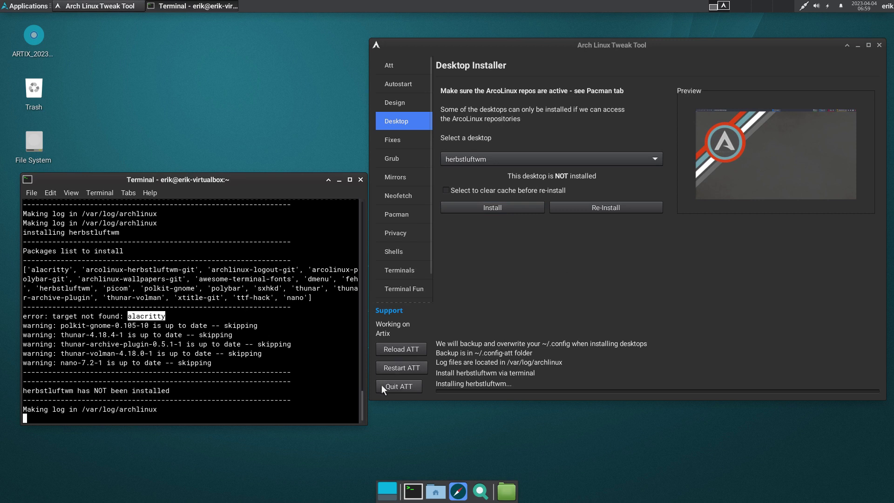
pyautogui.click(395, 389)
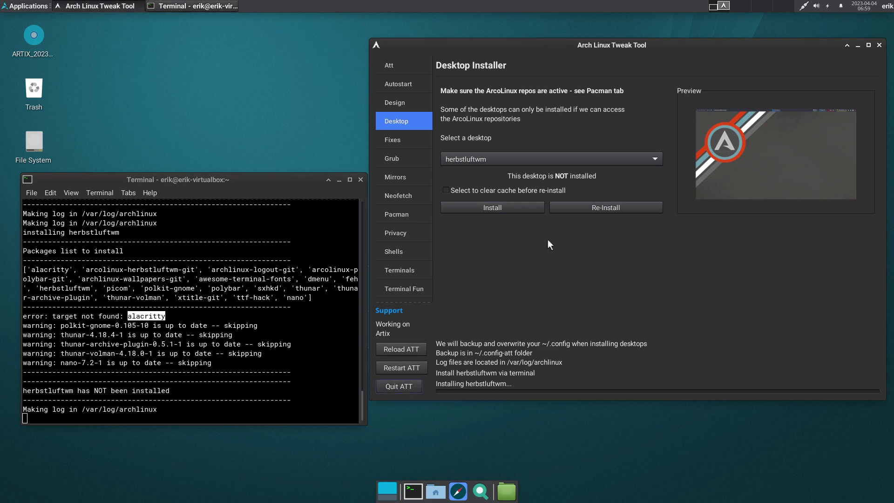
pyautogui.click(404, 389)
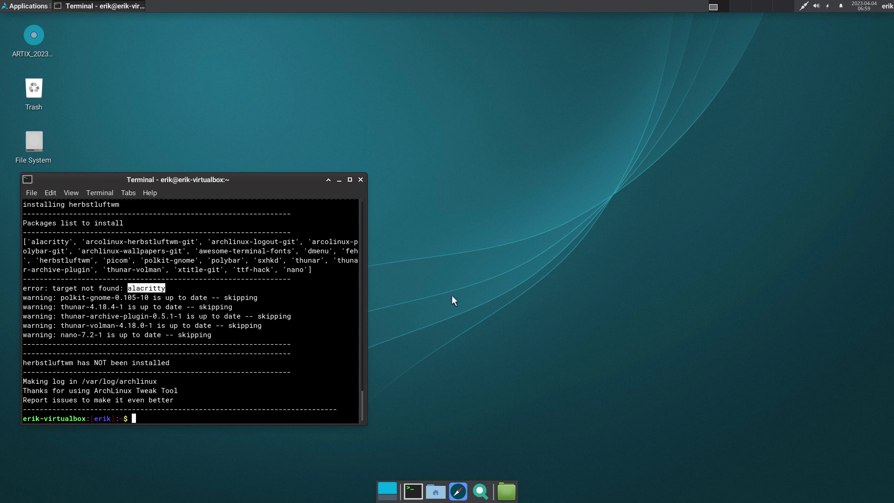
# - Browse from Home to /etc and open pacman.conf in the default editor
pyautogui.click(435, 491)
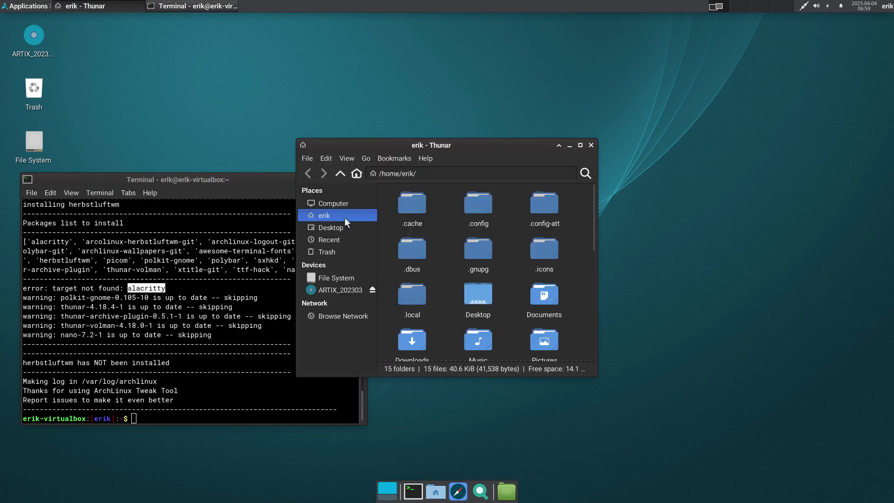
pyautogui.click(341, 282)
pyautogui.doubleClick(506, 205)
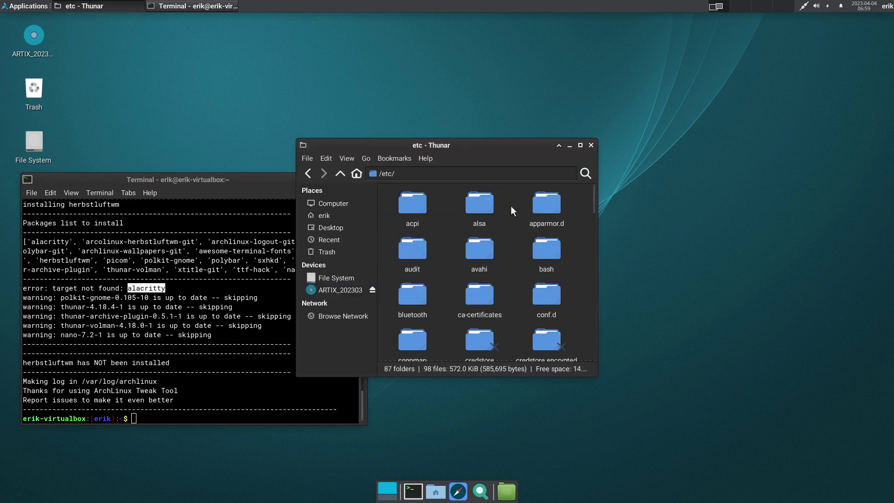
pyautogui.write('pacman.Conf')
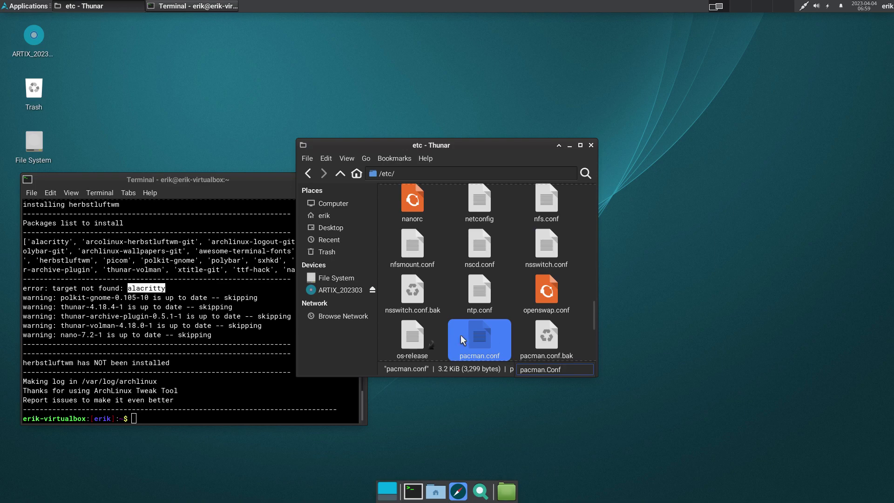
pyautogui.doubleClick(478, 336)
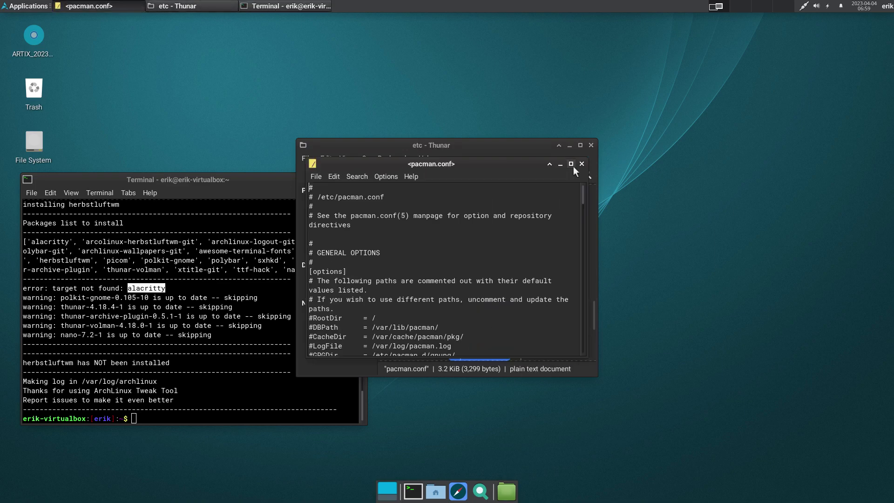
# - Close Mousepad and reopen pacman.conf with Sublime Text
pyautogui.click(582, 163)
pyautogui.rightClick(487, 336)
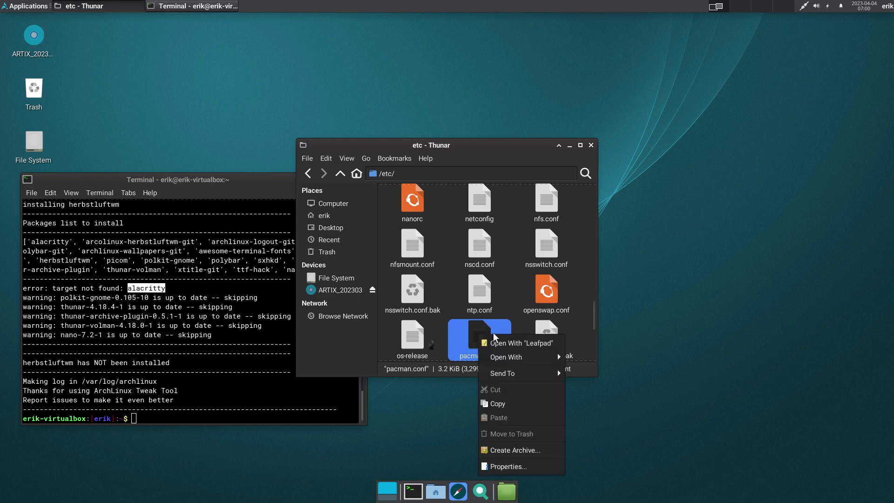
pyautogui.moveTo(554, 357)
pyautogui.click(595, 371)
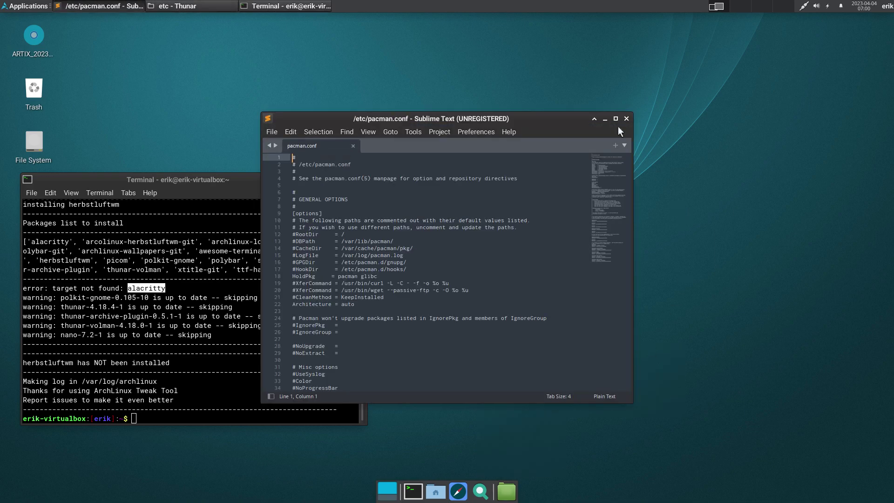
# - Maximize Sublime Text and enlarge the font of pacman.conf
pyautogui.click(615, 119)
pyautogui.hotkey('ctrl', '=')
pyautogui.hotkey('ctrl', '=')
pyautogui.hotkey('ctrl', '=')
pyautogui.hotkey('ctrl', '=')
pyautogui.hotkey('ctrl', '=')
pyautogui.hotkey('ctrl', '=')
pyautogui.scroll(-1, 478, 279)
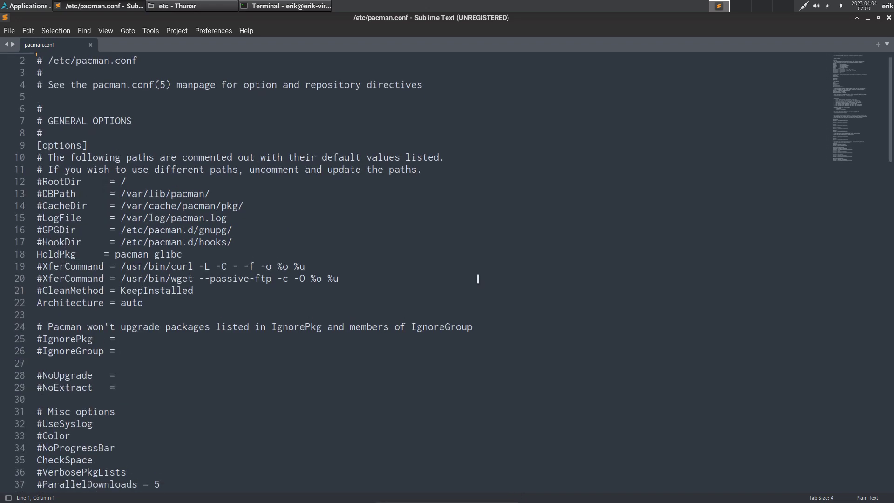
pyautogui.scroll(-20, 478, 278)
pyautogui.scroll(7, 479, 275)
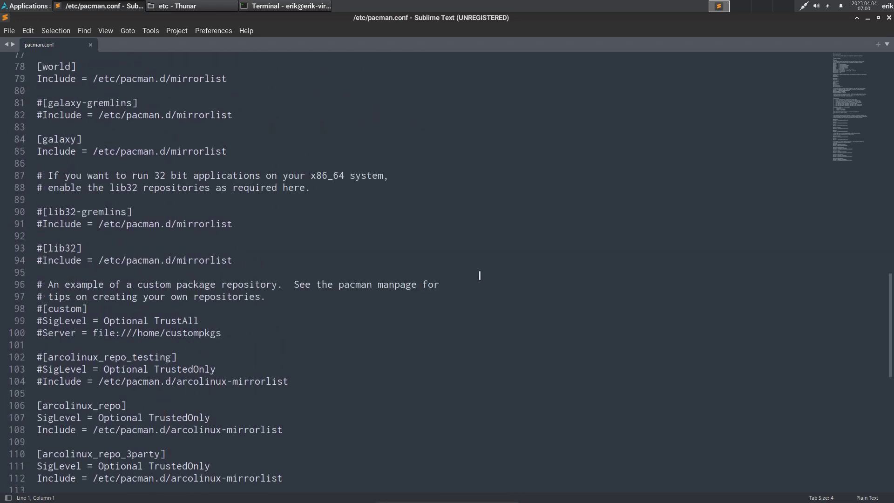
pyautogui.scroll(7, 479, 276)
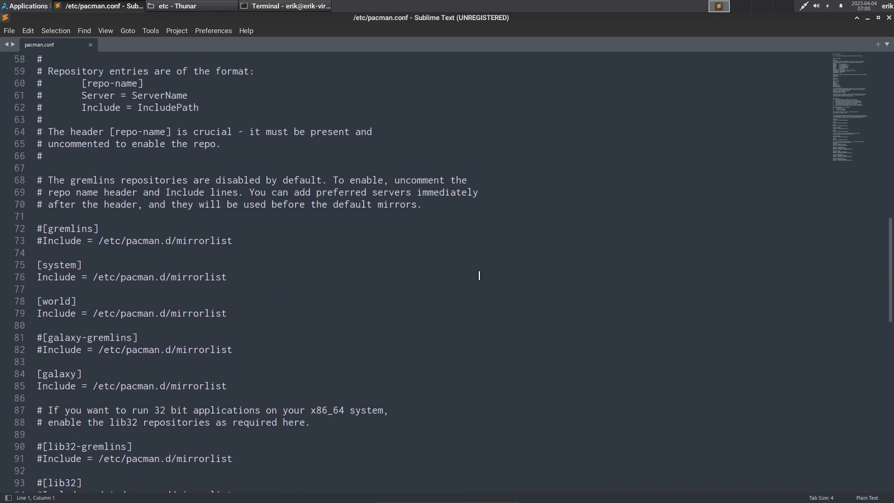
# - Uncomment [gremlins], [galaxy-gremlins] and their Include lines, then save with authentication
pyautogui.click(43, 228)
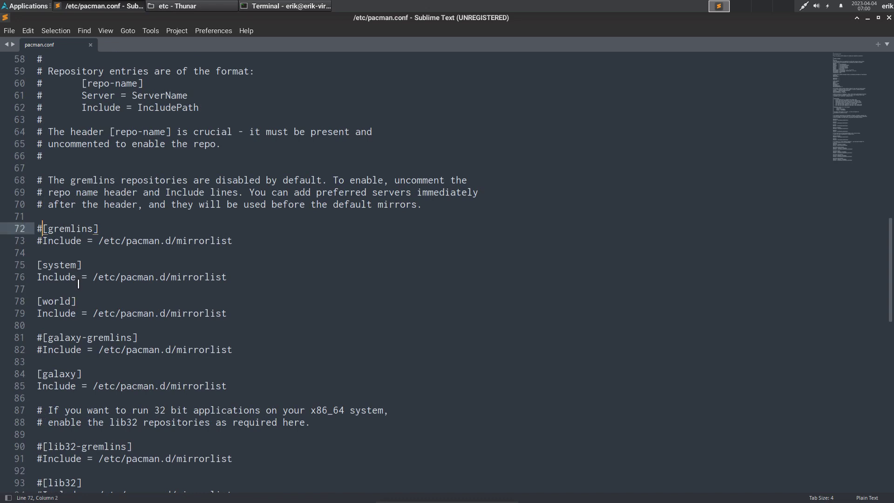
pyautogui.press('BackSpace')
pyautogui.press('Down')
pyautogui.press('Delete')
pyautogui.press('Down')
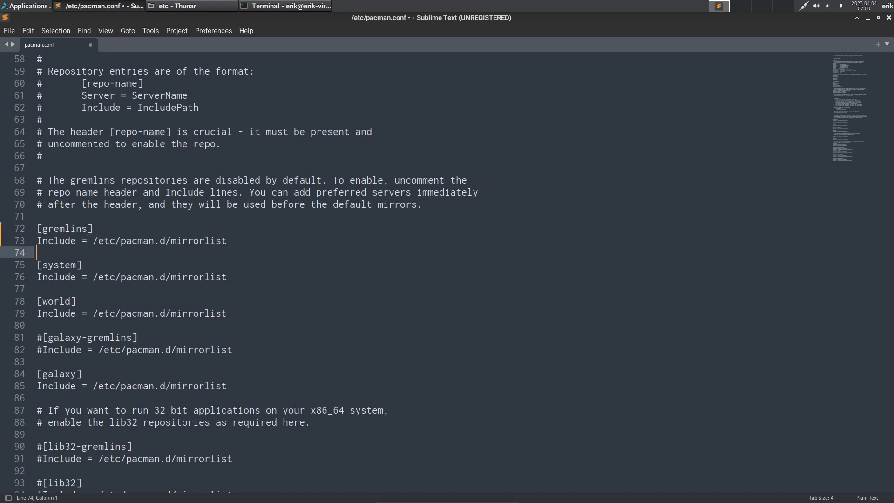
pyautogui.press('Down')
pyautogui.press('Down')
pyautogui.press('Down')
pyautogui.press('Down')
pyautogui.press('Down')
pyautogui.press('Down')
pyautogui.press('Down')
pyautogui.press('Delete')
pyautogui.press('Down')
pyautogui.press('Delete')
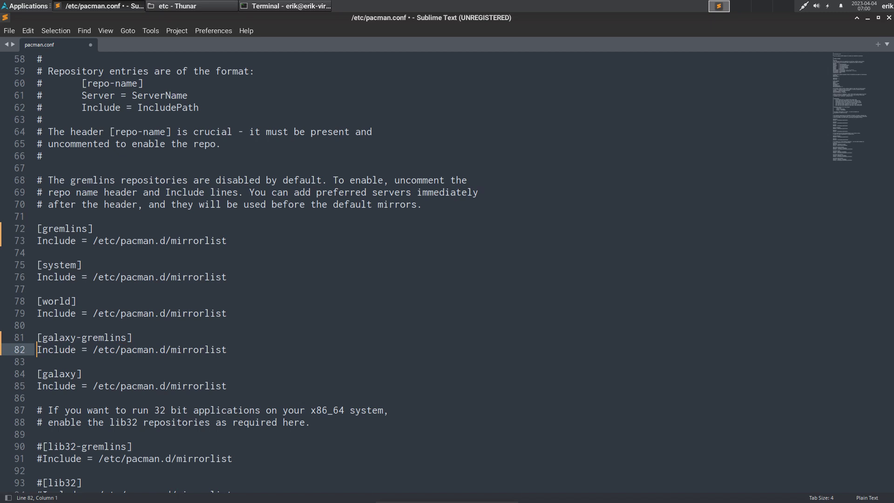
pyautogui.press('Down')
pyautogui.press('Down')
pyautogui.press('Down')
pyautogui.press('Down')
pyautogui.press('Down')
pyautogui.press('Down')
pyautogui.press('Down')
pyautogui.press('Down')
pyautogui.press('Down')
pyautogui.press('Down')
pyautogui.press('Down')
pyautogui.press('Down')
pyautogui.press('Down')
pyautogui.press('Down')
pyautogui.press('Down')
pyautogui.press('Down')
pyautogui.press('Down')
pyautogui.press('Down')
pyautogui.press('Down')
pyautogui.press('Down')
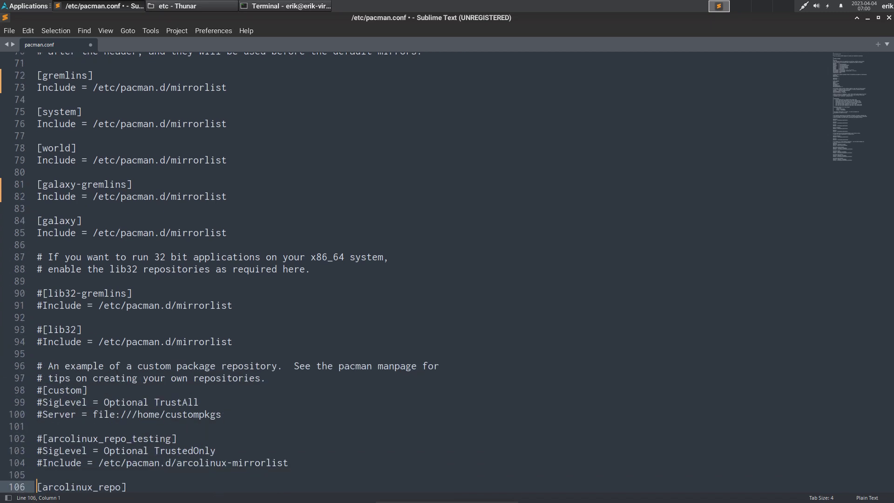
pyautogui.hotkey('ctrl', 's')
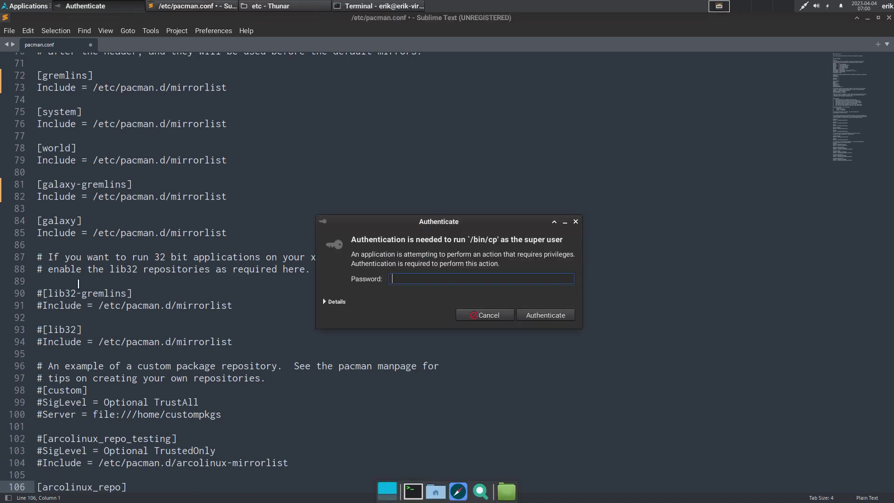
pyautogui.press('Return')
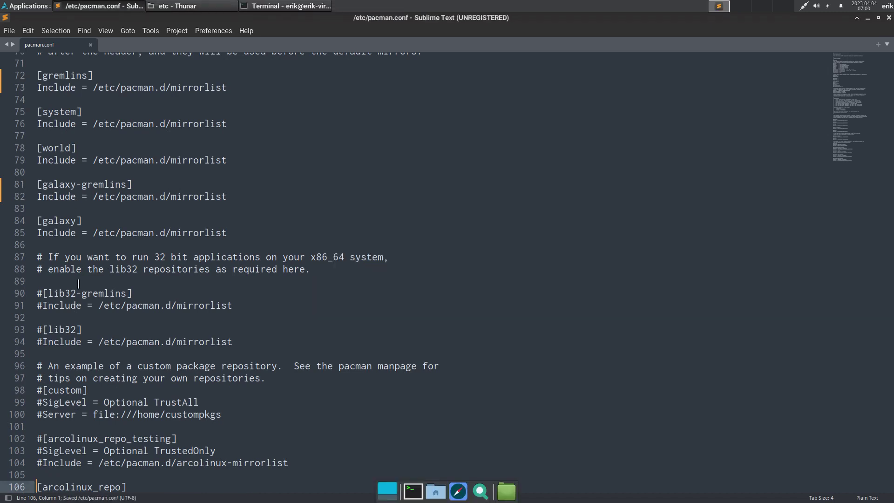
# - Run sudo pacman -Syyu in a new terminal and approve the upgrade
pyautogui.hotkey('ctrl', 'alt', 't')
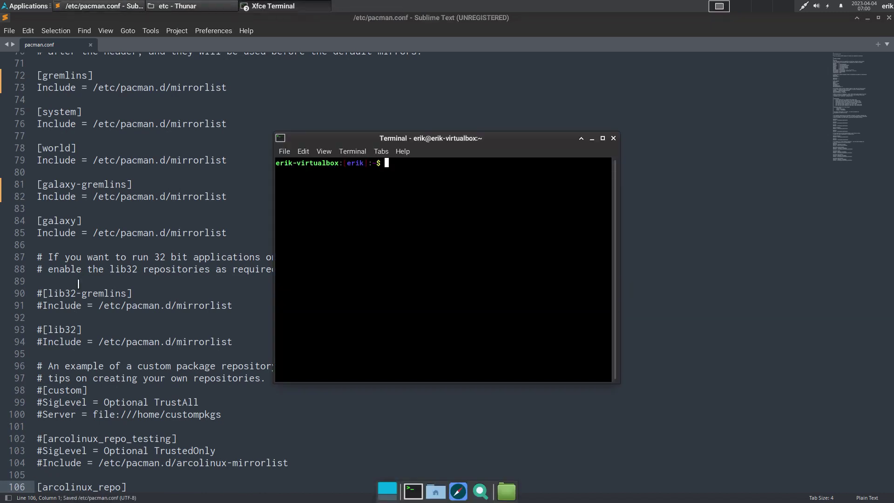
pyautogui.write('sudo')
pyautogui.press('BackSpace')
pyautogui.press('BackSpace')
pyautogui.press('BackSpace')
pyautogui.press('BackSpace')
pyautogui.write('u')
pyautogui.press('BackSpace')
pyautogui.write('sudo pacman ')
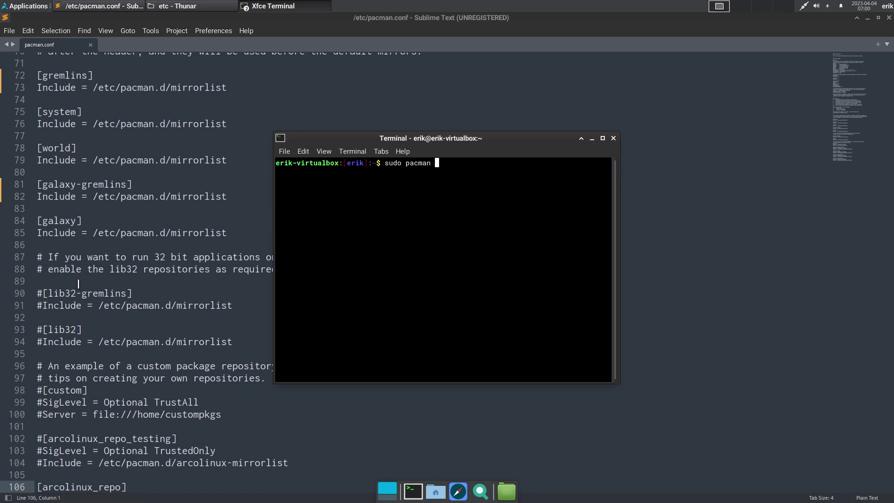
pyautogui.write('-Syyu')
pyautogui.press('Return')
pyautogui.press('Return')
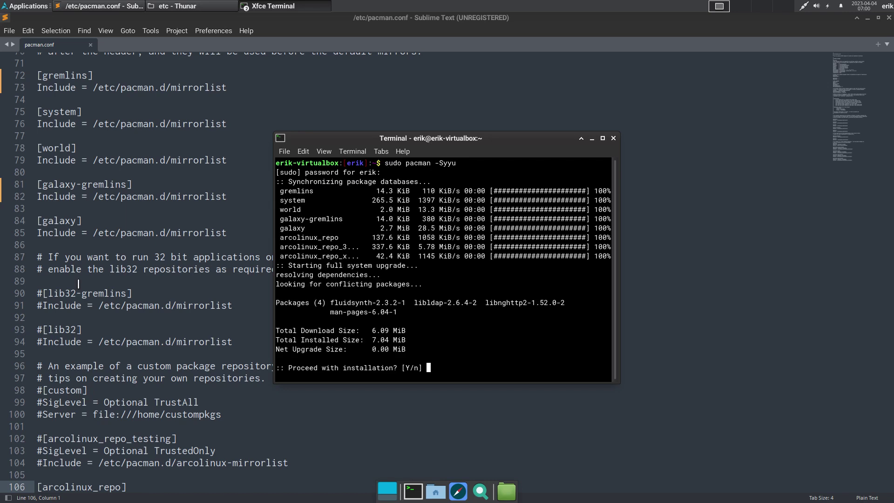
pyautogui.press('Return')
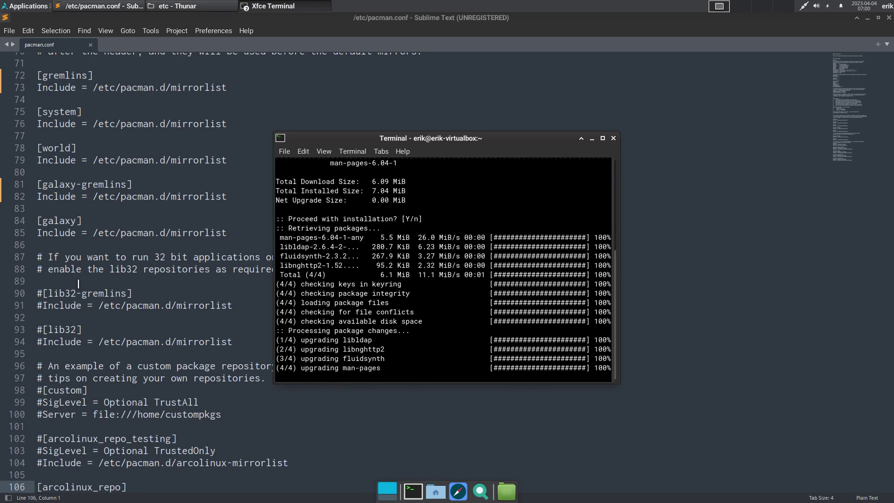
# - Run sudo pacman -S alacritty, see no target found, and close the terminal
pyautogui.write('sudo pacman ')
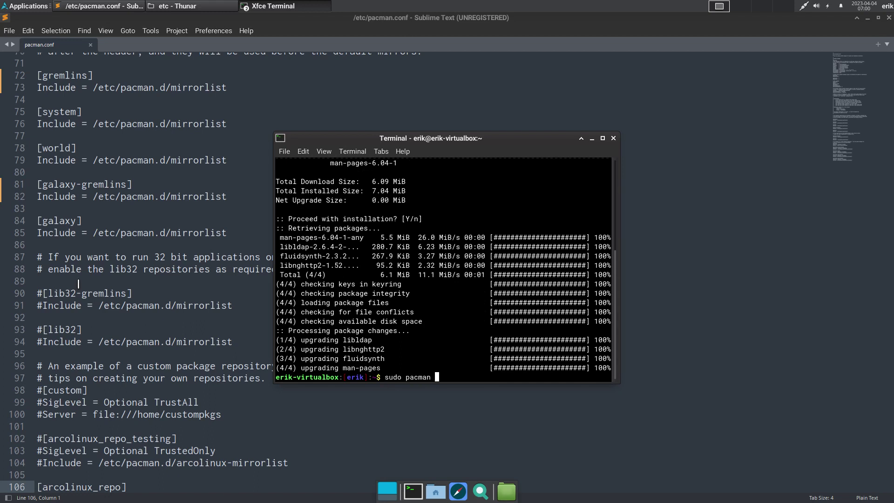
pyautogui.write('-S alacritty')
pyautogui.press('Return')
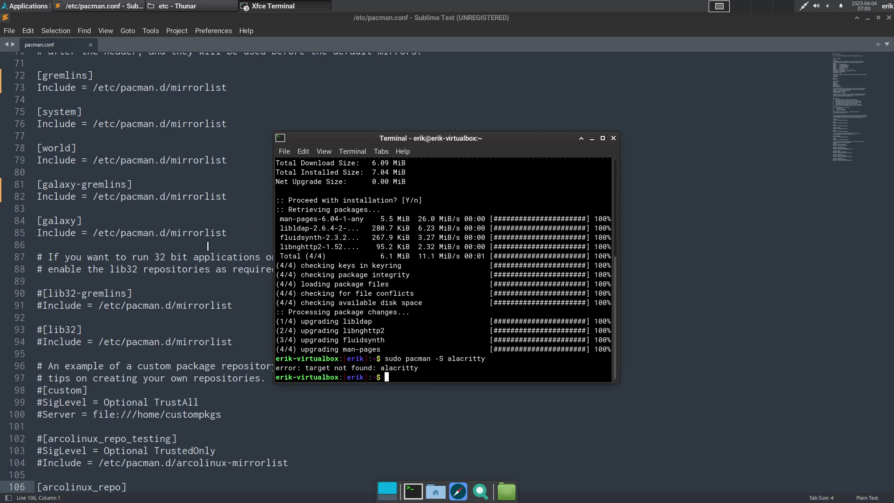
pyautogui.click(613, 138)
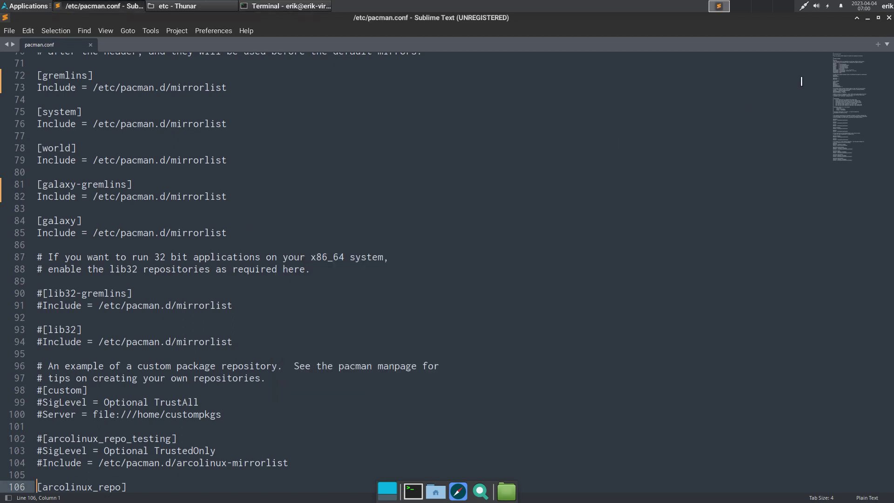
# - Close Sublime Text and shut down from the panel's user menu, confirming Shut Down
pyautogui.click(889, 19)
pyautogui.click(887, 6)
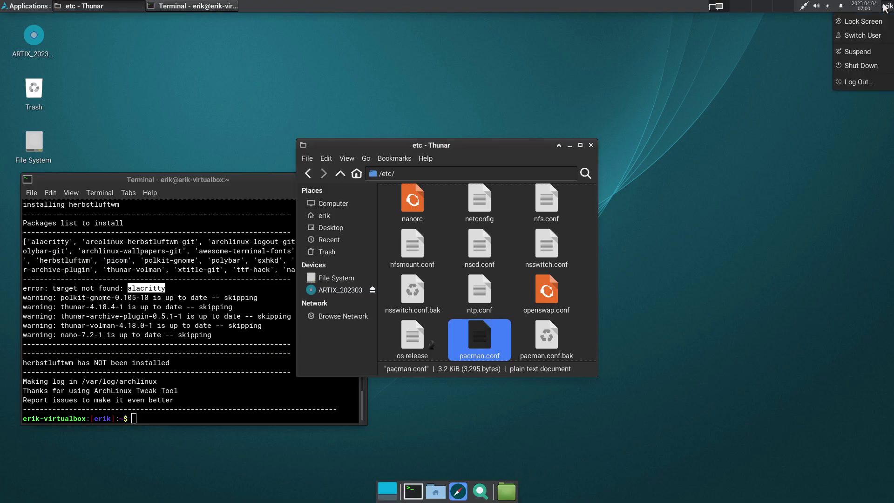
pyautogui.click(873, 67)
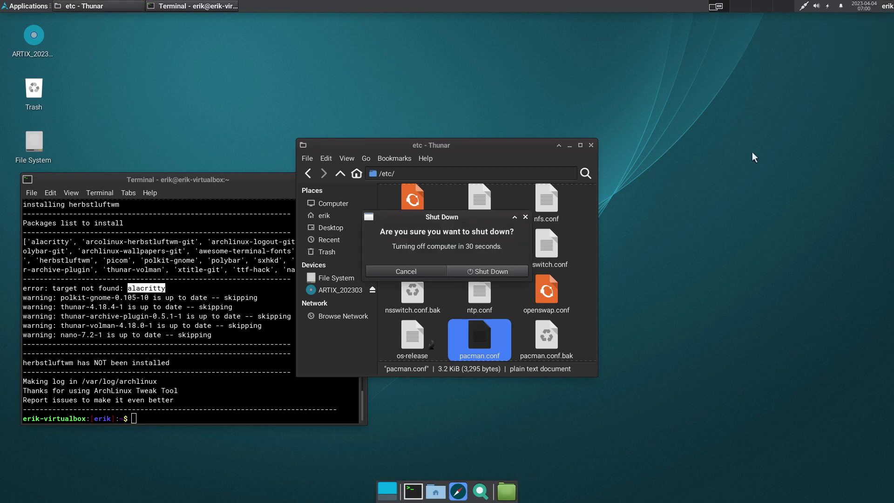
pyautogui.click(498, 266)
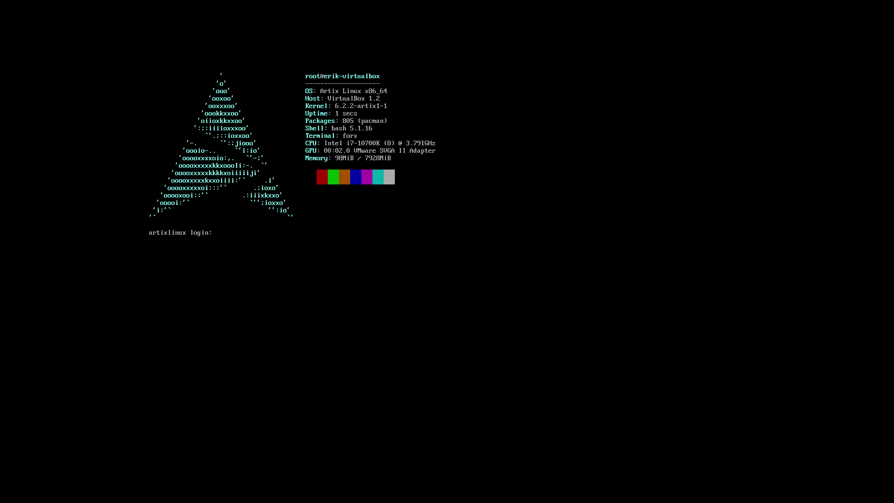